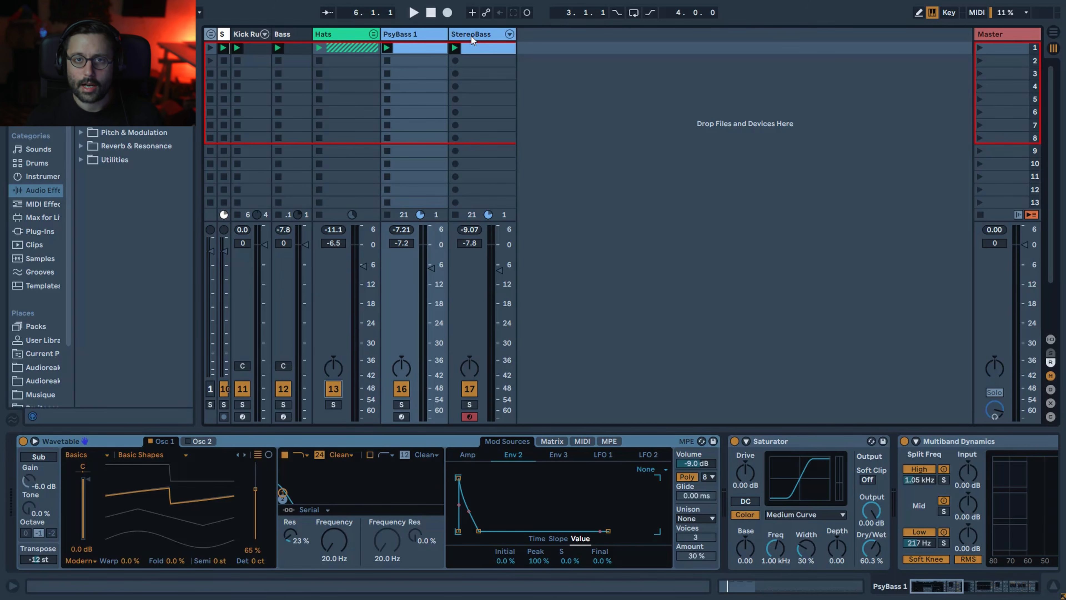
Step: Delete the Bass, Hats, PsyBass 1 and StereoBass tracks, and inspect the soloed SIDECHAIN track's clap clip
key(Delete)
click(227, 34)
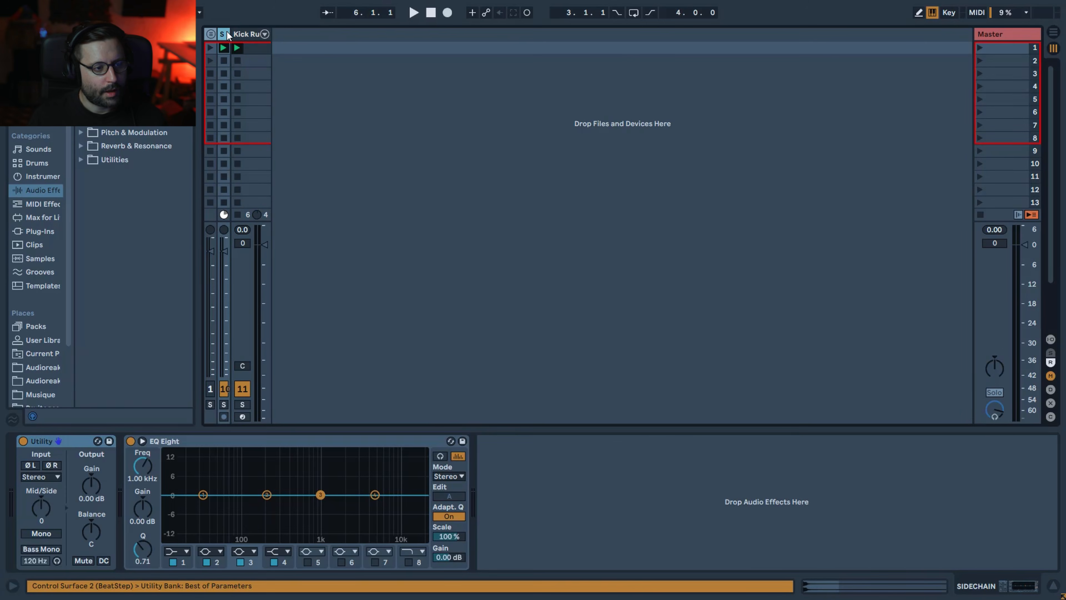
drag(227, 32, 262, 39)
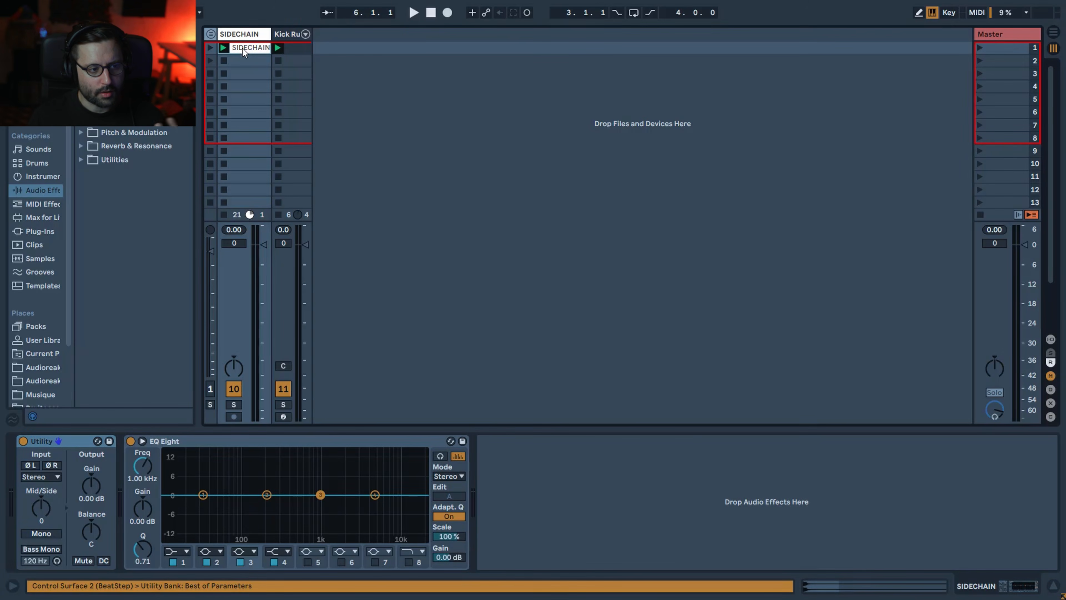
click(243, 48)
click(235, 338)
key(space)
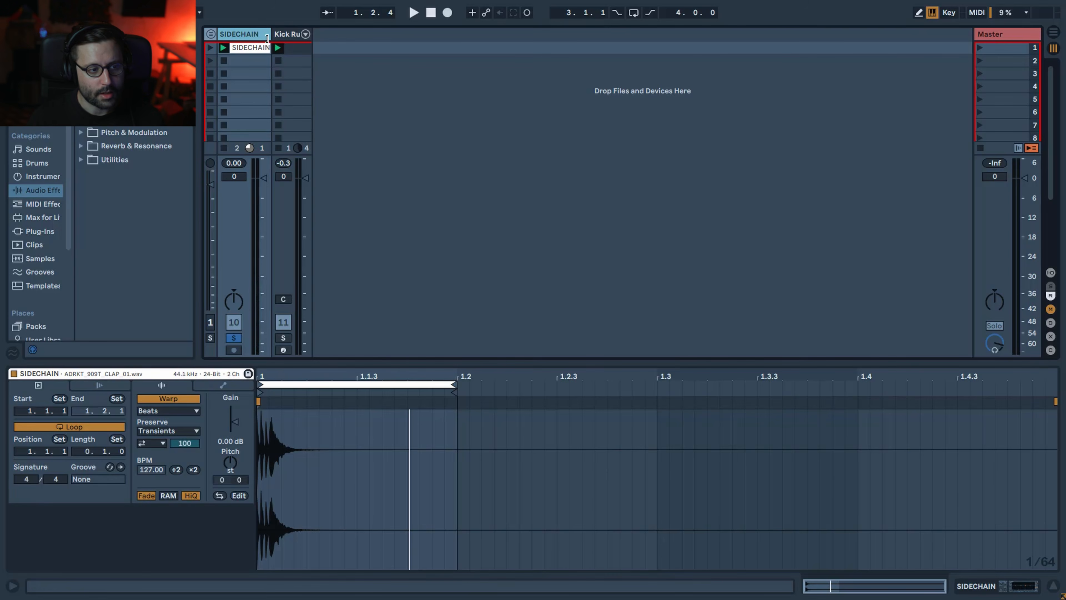
drag(271, 34, 230, 34)
Step: Solo the Kick Rumble track and audition its kick sample
click(241, 36)
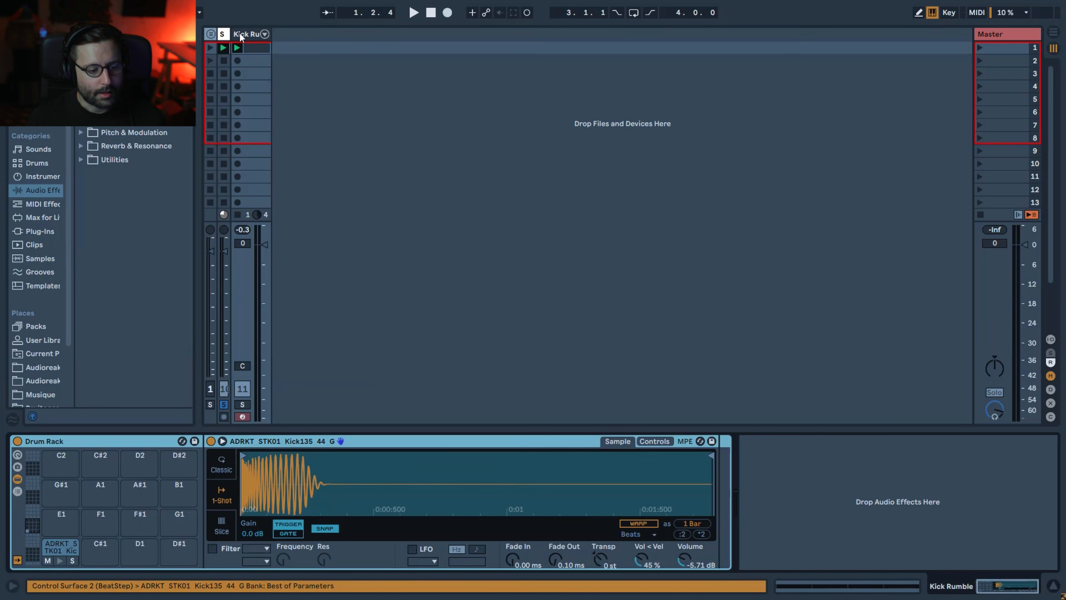
click(243, 404)
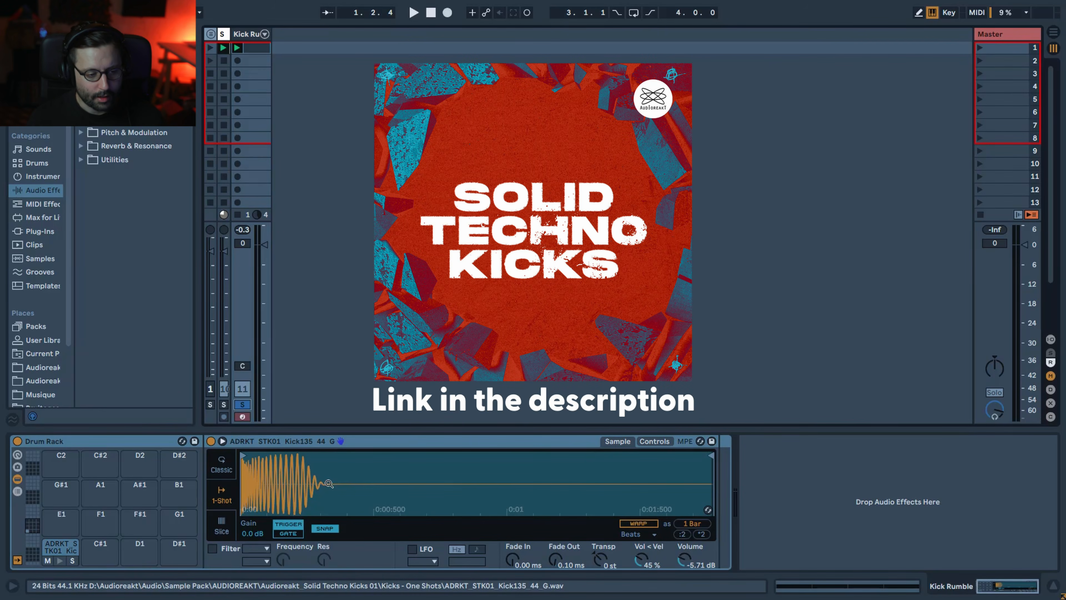
key(space)
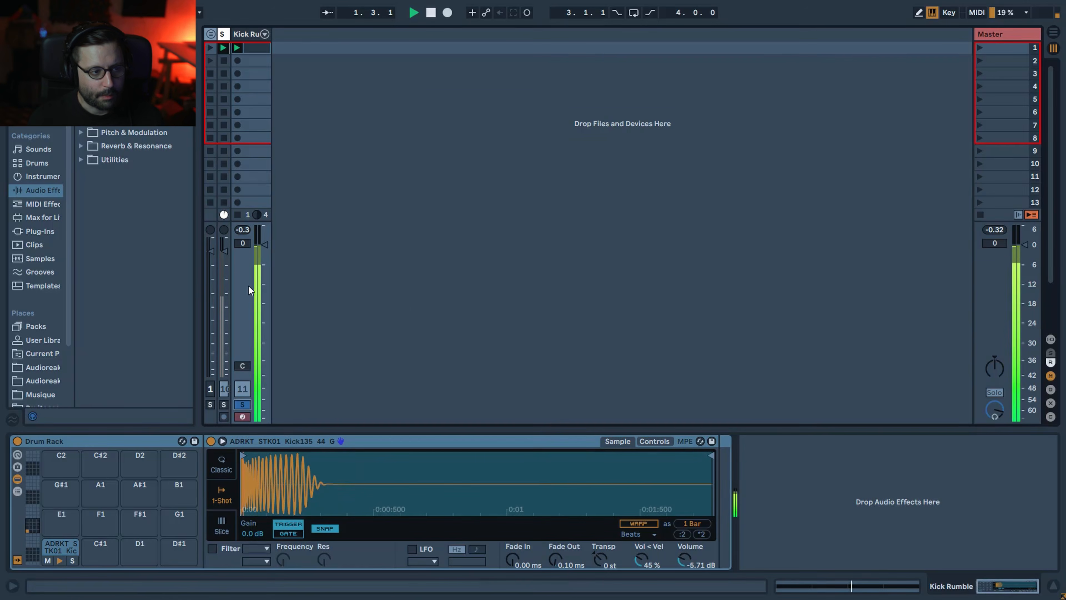
double_click(237, 47)
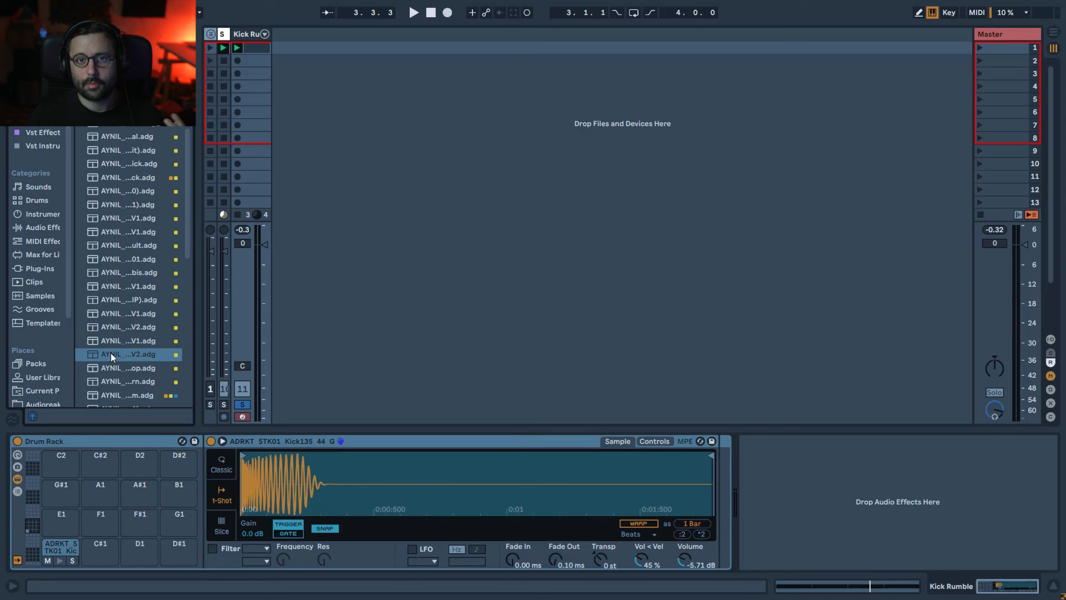
Step: Load the AYNIL Kickverb_V2 rack on the Kick Rumble track, with Rumble Volume at 1.591 dB and Freq at 162 Hz
click(111, 354)
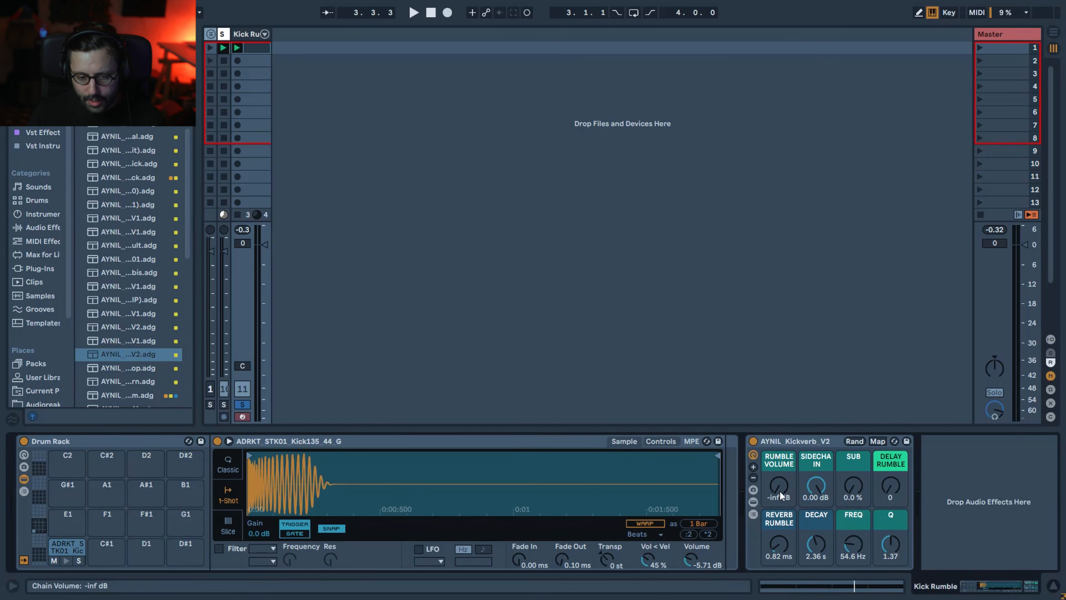
key(space)
drag(772, 485, 772, 452)
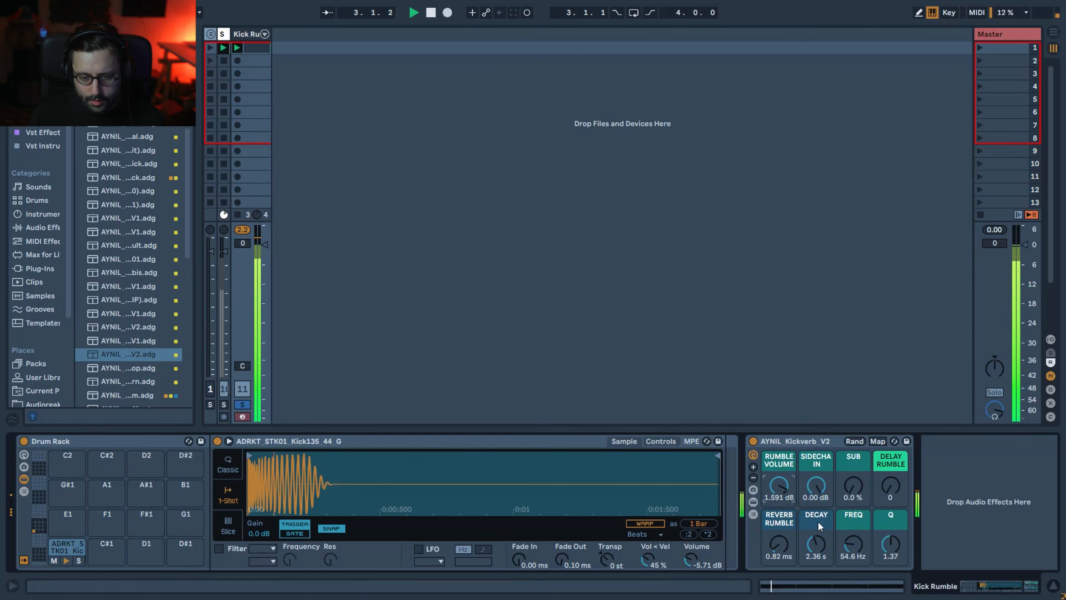
drag(853, 549, 853, 534)
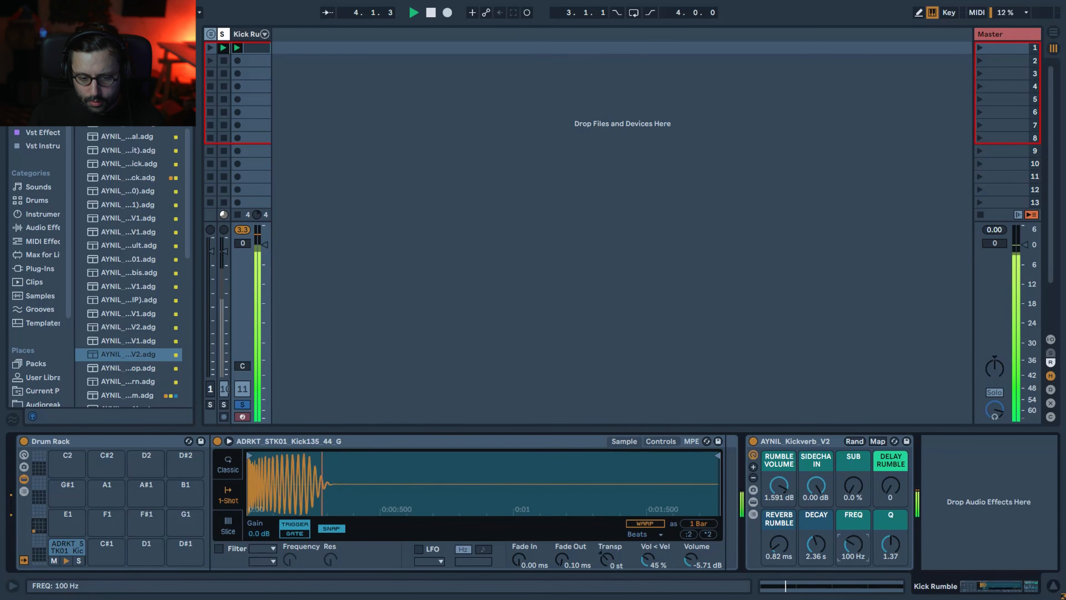
key(space)
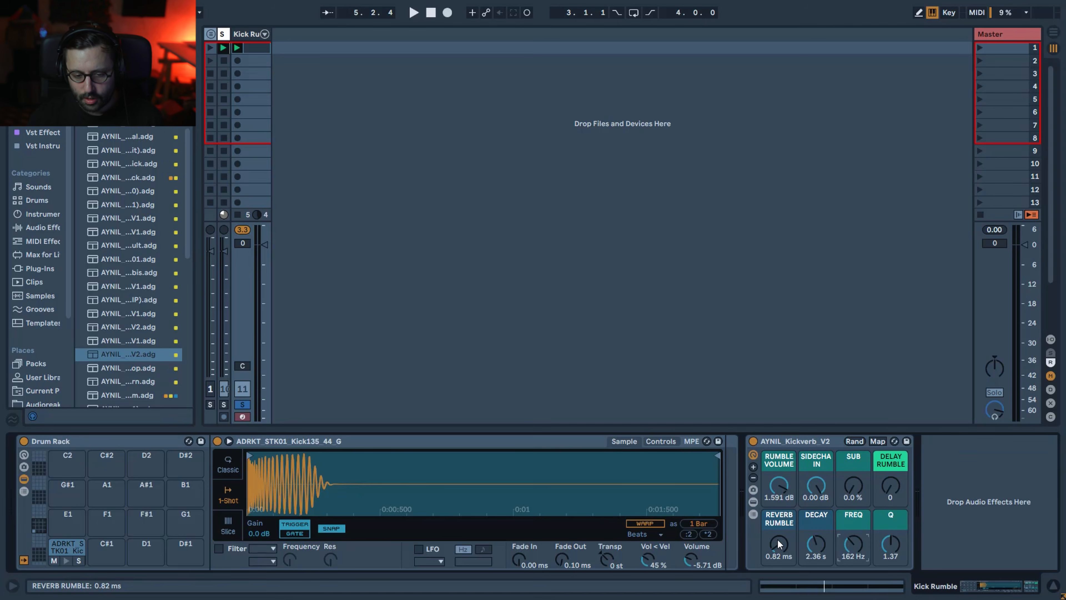
Step: Set the Kickverb rack's Reverb Rumble to 196 ms and its Decay to 1.21 s during playback
key(space)
drag(777, 538, 776, 502)
key(space)
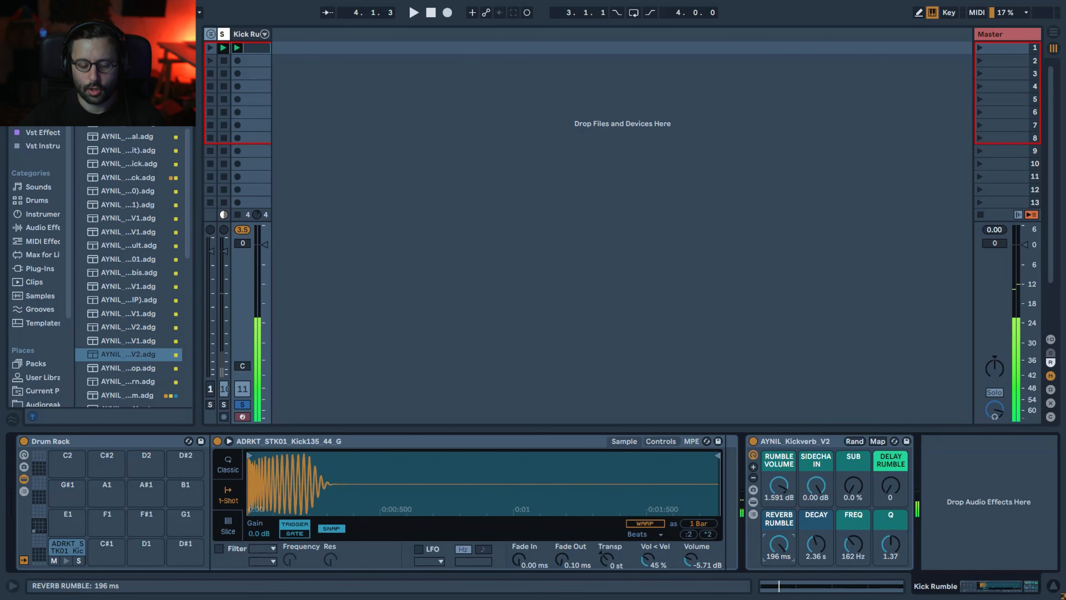
key(space)
drag(815, 544, 816, 558)
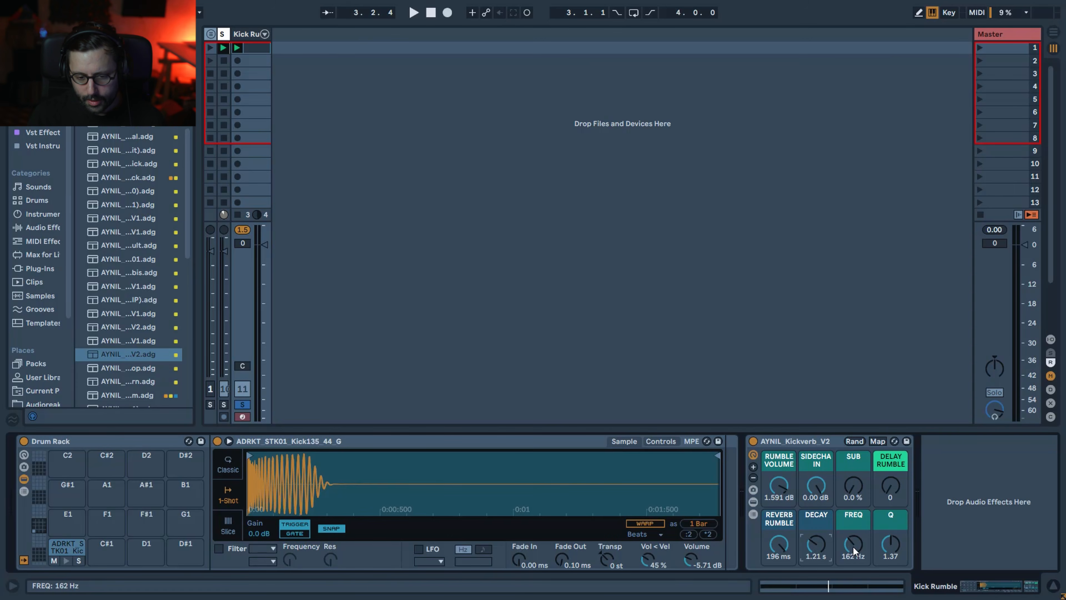
Step: Set the Kickverb rack's Freq to 61.6 Hz and its Q to 0.68 during playback
key(space)
drag(853, 546, 853, 577)
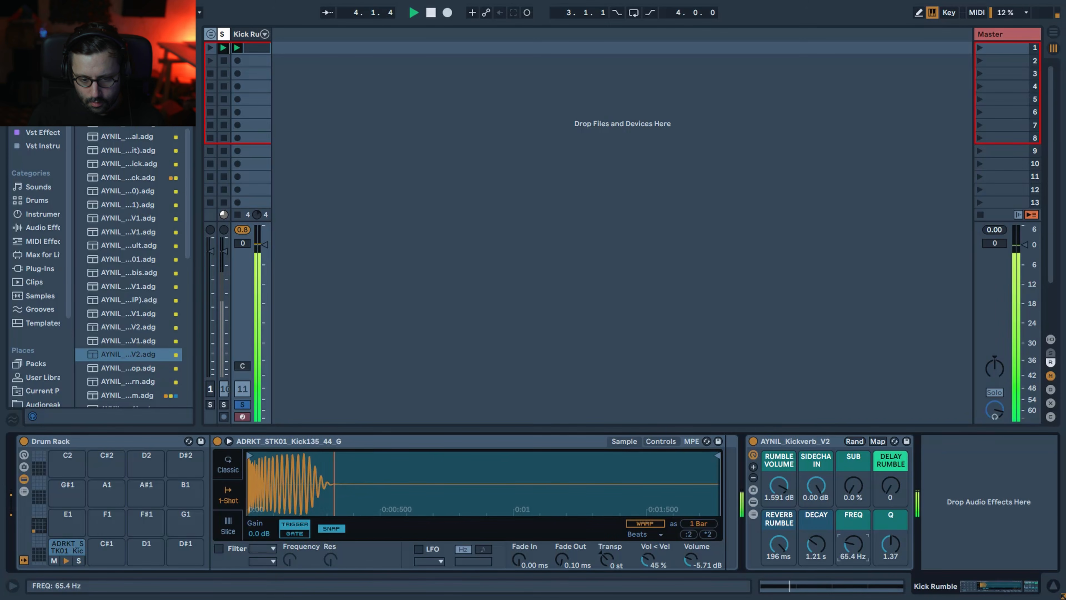
drag(890, 544, 890, 553)
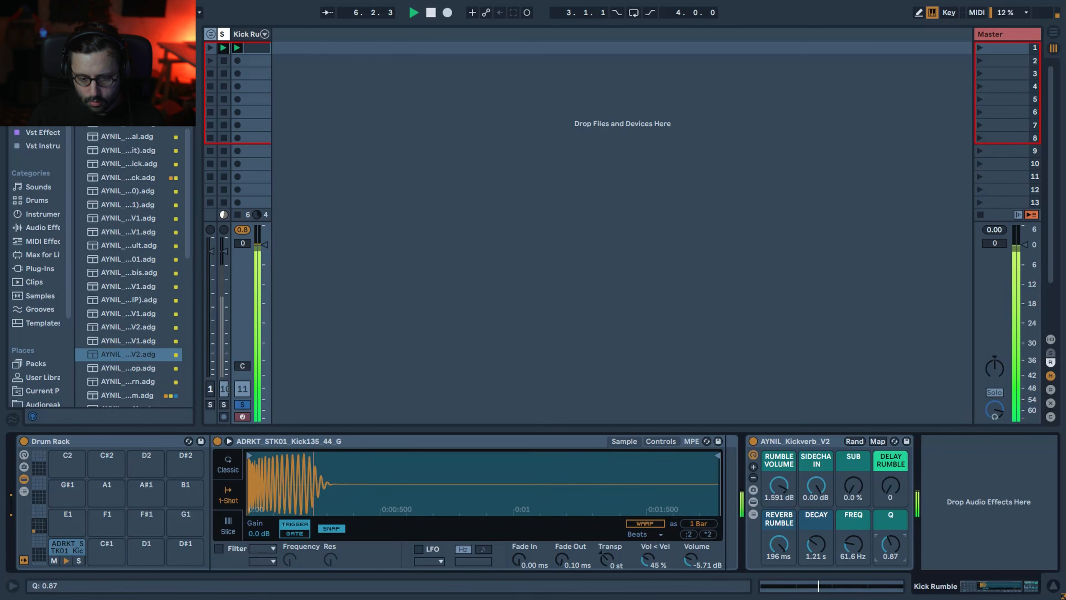
drag(890, 548, 890, 546)
key(space)
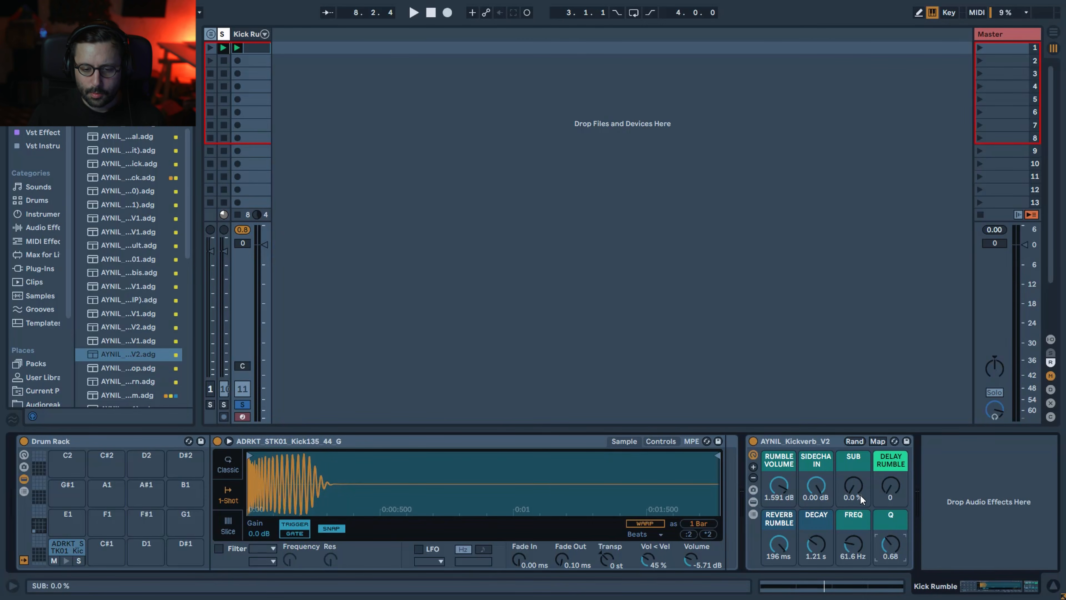
Step: Set the Kickverb rack's Sub to 29 % and its Sidechain to -inf dB, and audition the kick rumble
key(space)
drag(855, 495, 855, 472)
key(space)
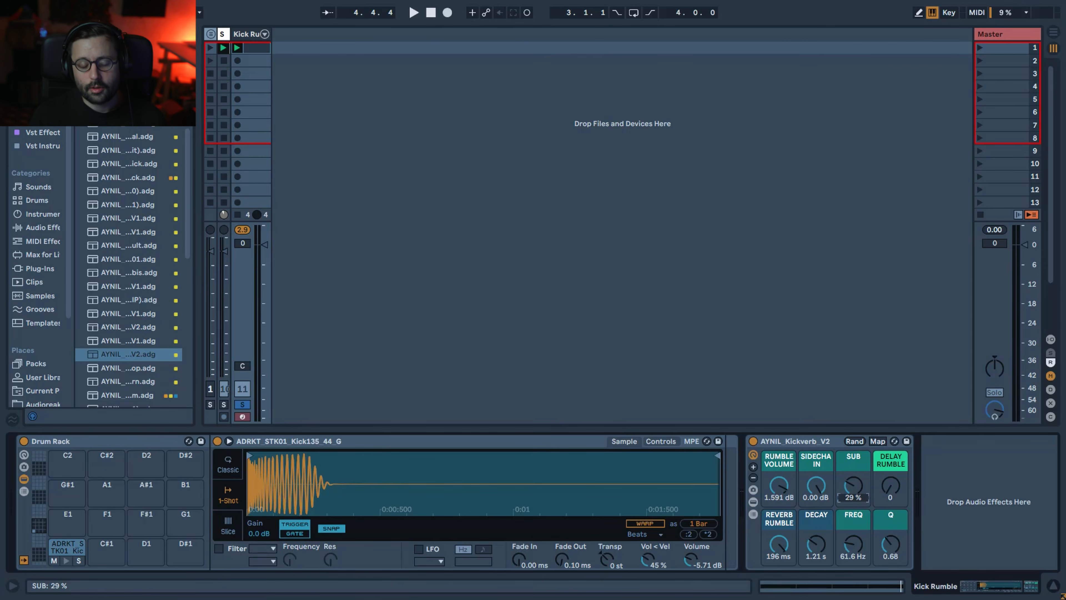
key(space)
drag(820, 488, 820, 525)
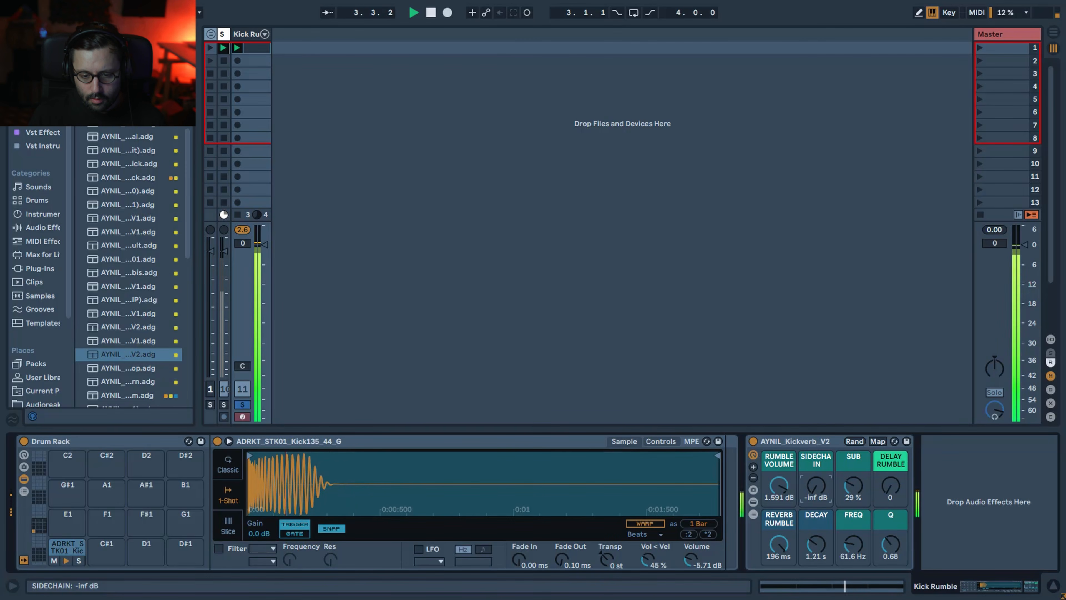
key(space)
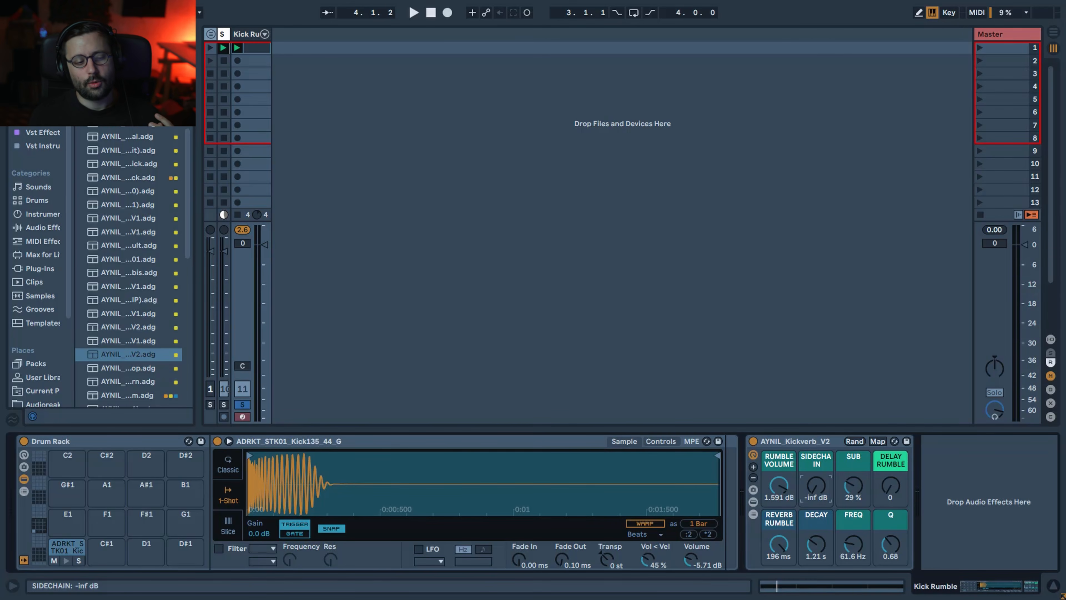
key(space)
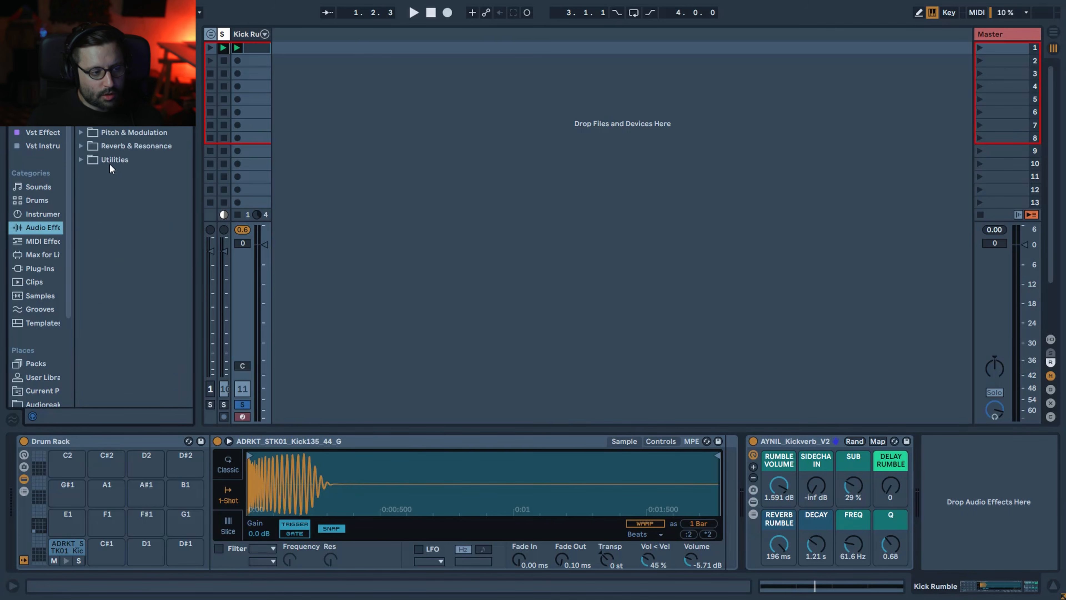
Step: Add a Reverb after the Kickverb rack and set its input high cut to 2.49 kHz with a bandwidth of 0.50
click(81, 149)
double_click(119, 201)
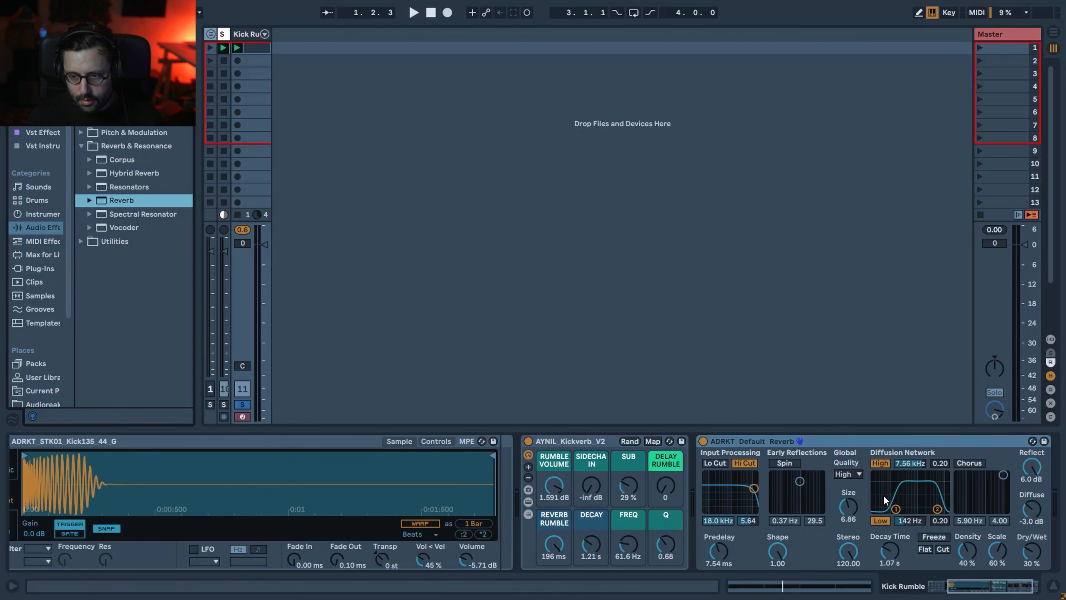
key(space)
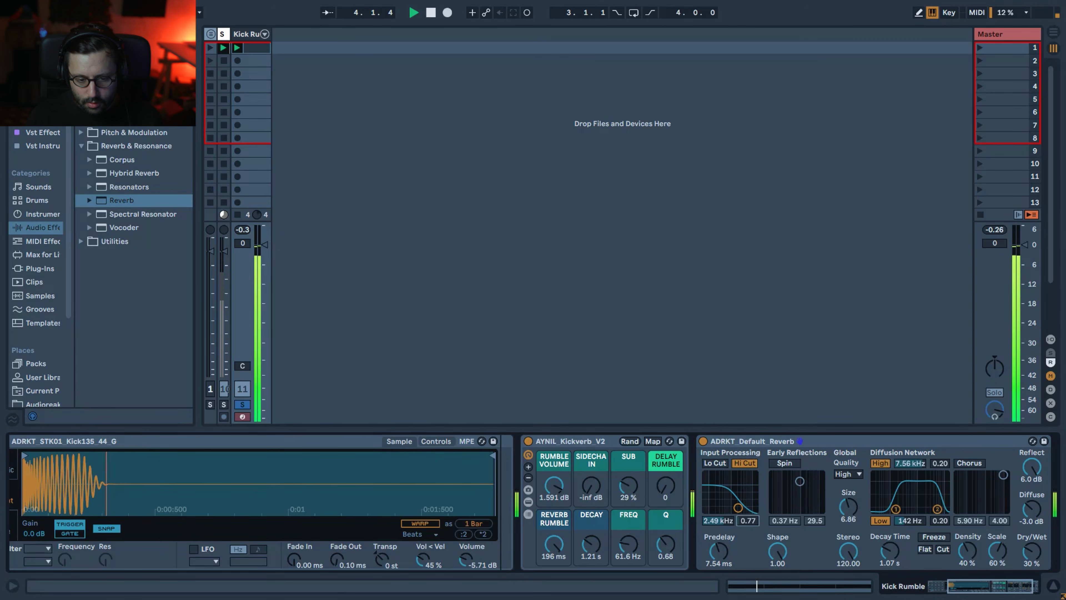
key(space)
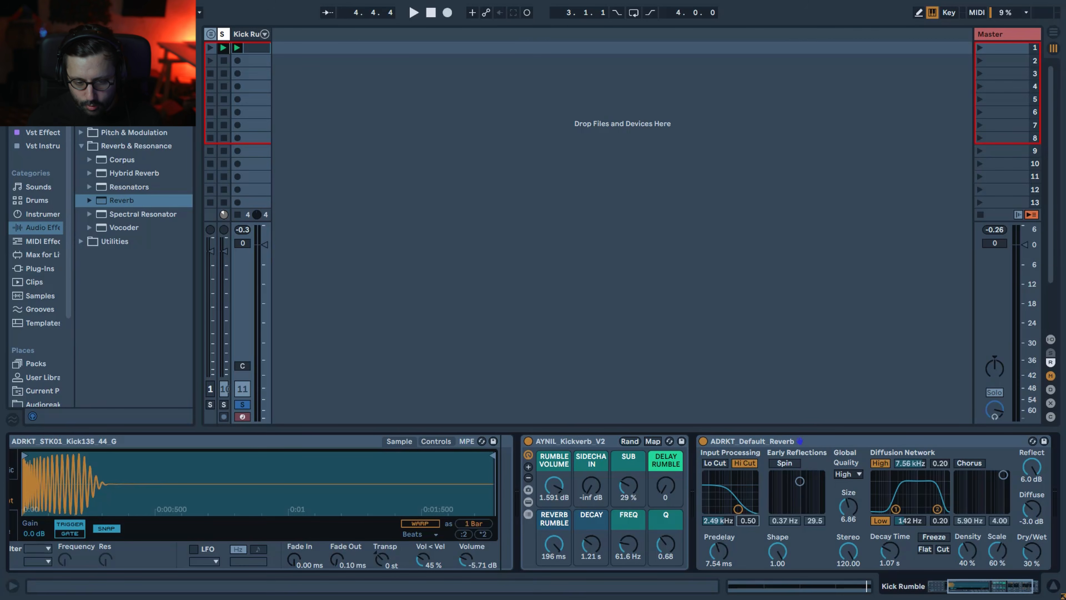
Step: Set the Reverb's Predelay to 0.50 ms and its Decay Time to 473 ms during playback
key(space)
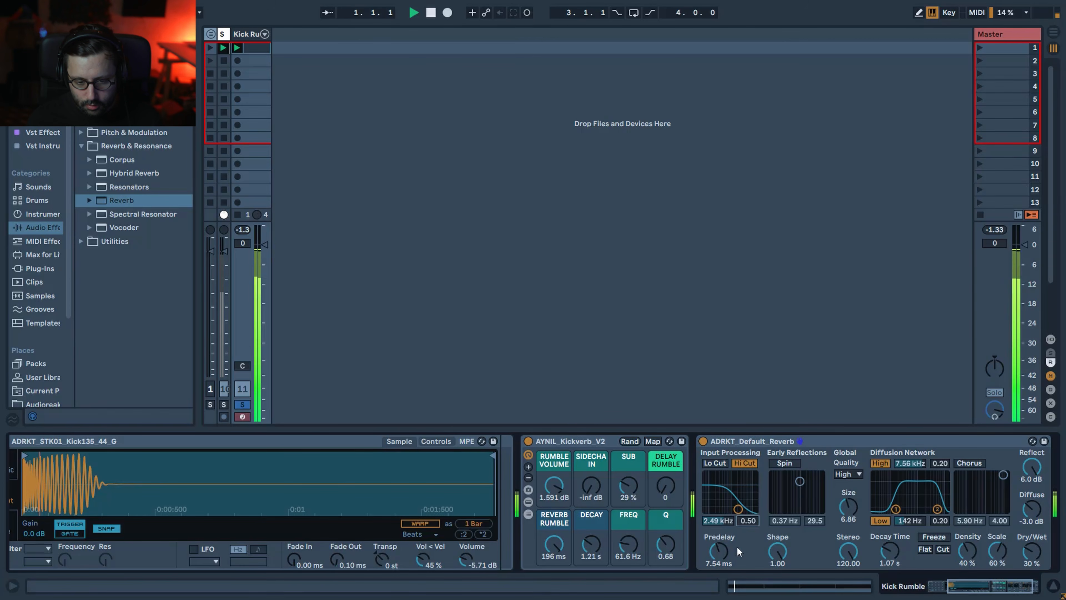
drag(720, 552, 720, 588)
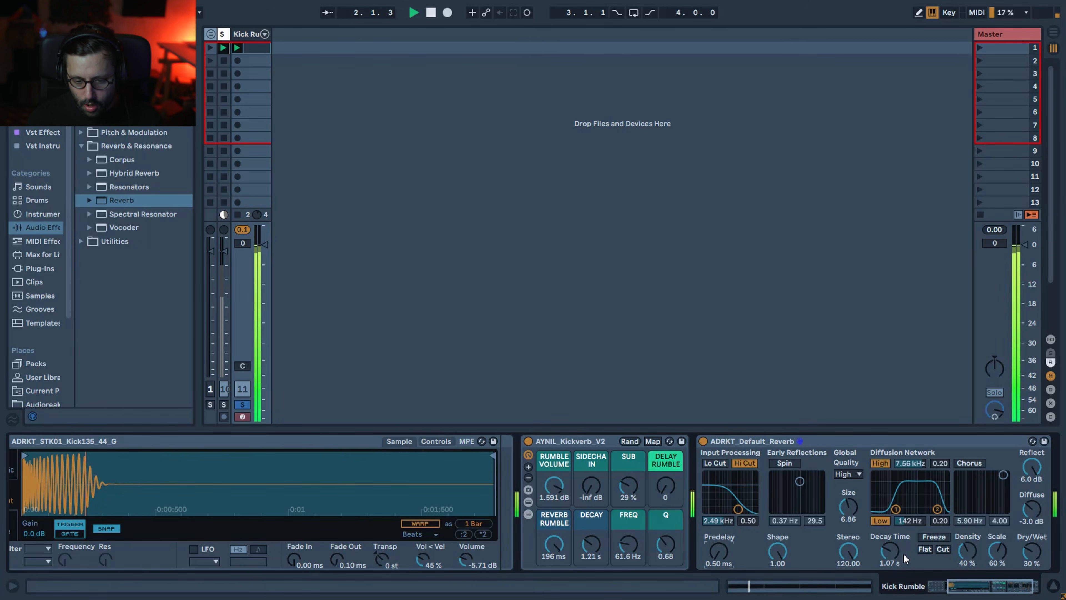
drag(893, 558, 892, 590)
key(space)
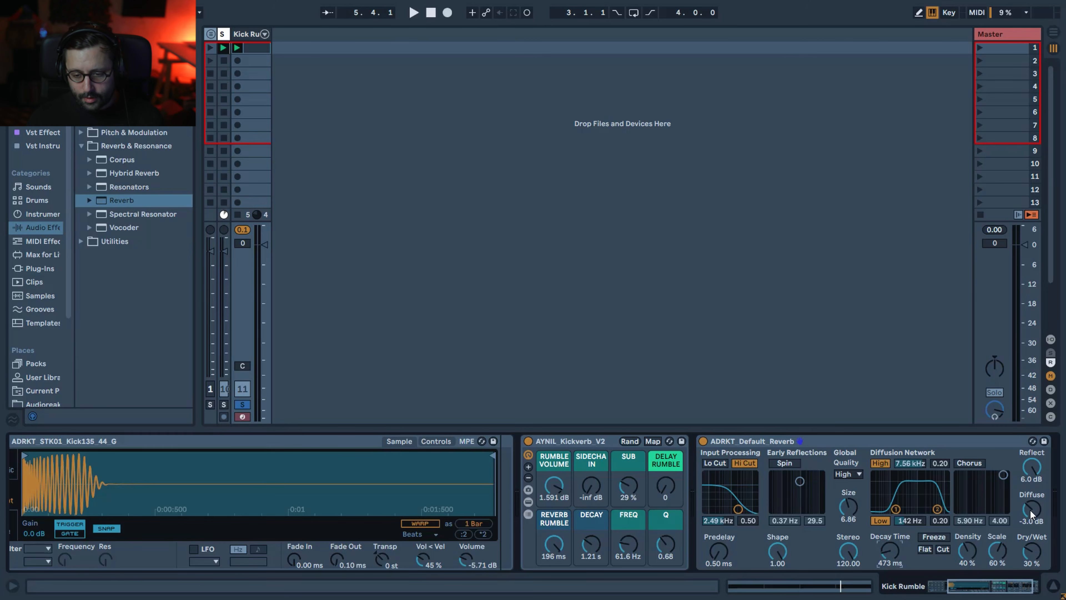
Step: Set the Reverb's Diffuse level to -30 dB and its Dry/Wet to 9.5 %, and audition the result
key(space)
drag(1030, 510, 1031, 569)
key(space)
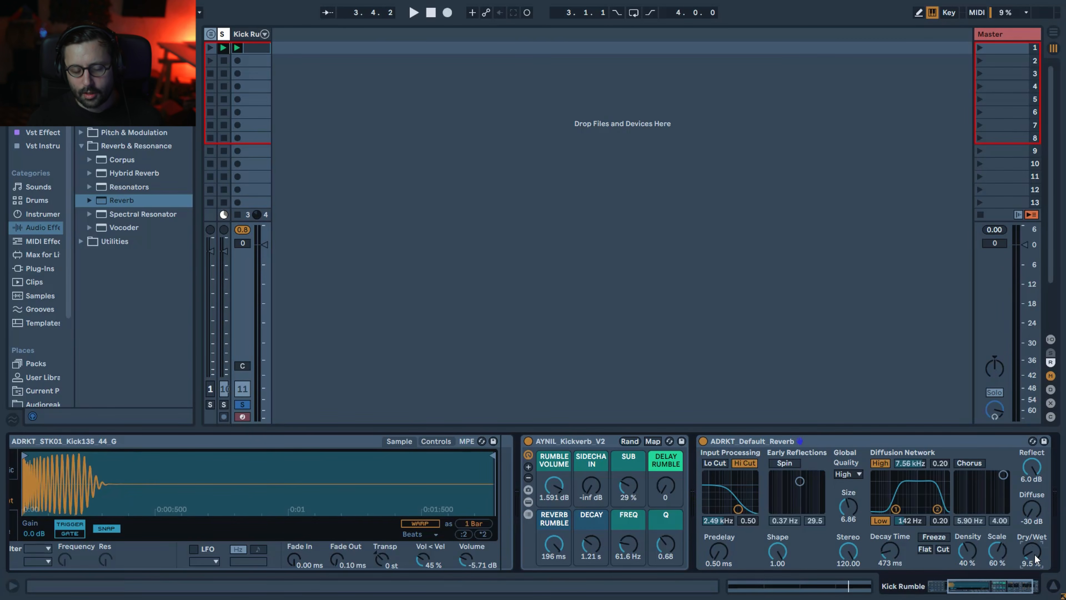
key(space)
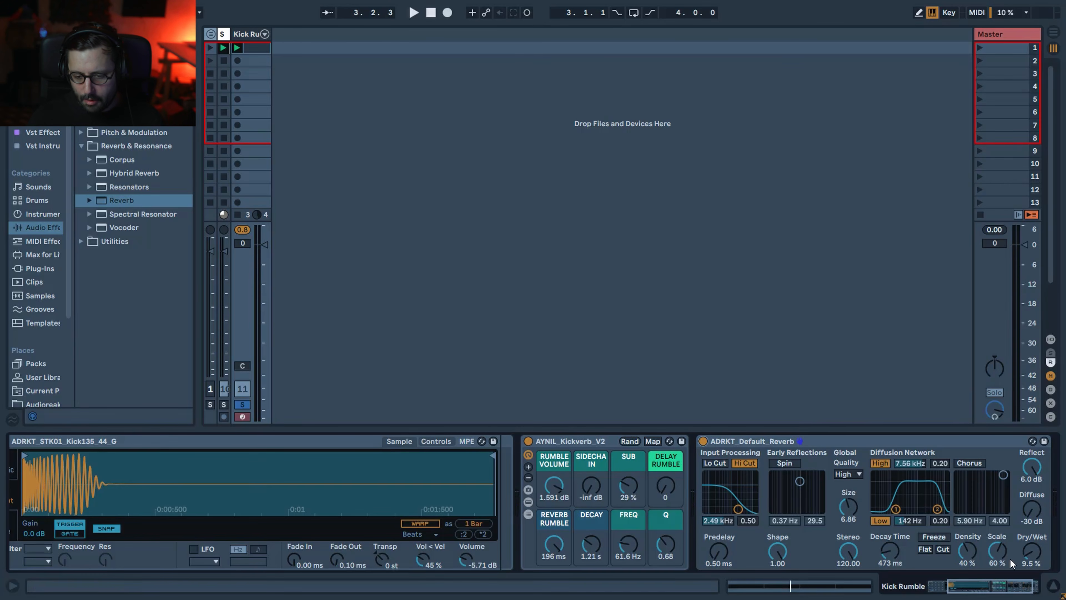
Step: Add a Limiter after the Reverb on the Kick Rumble track and audition the finished chain
double_click(136, 150)
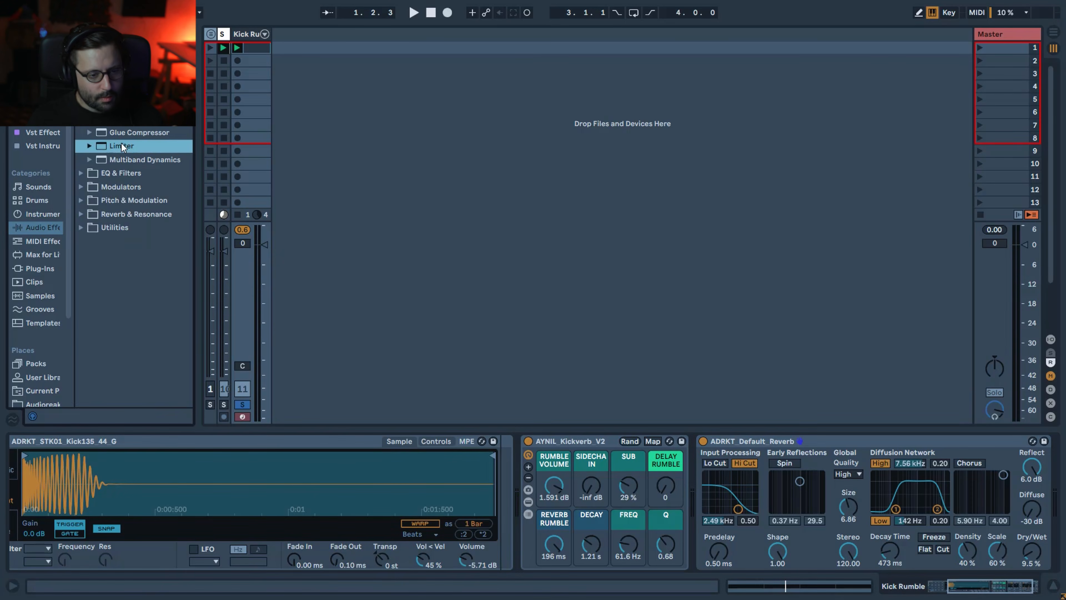
key(space)
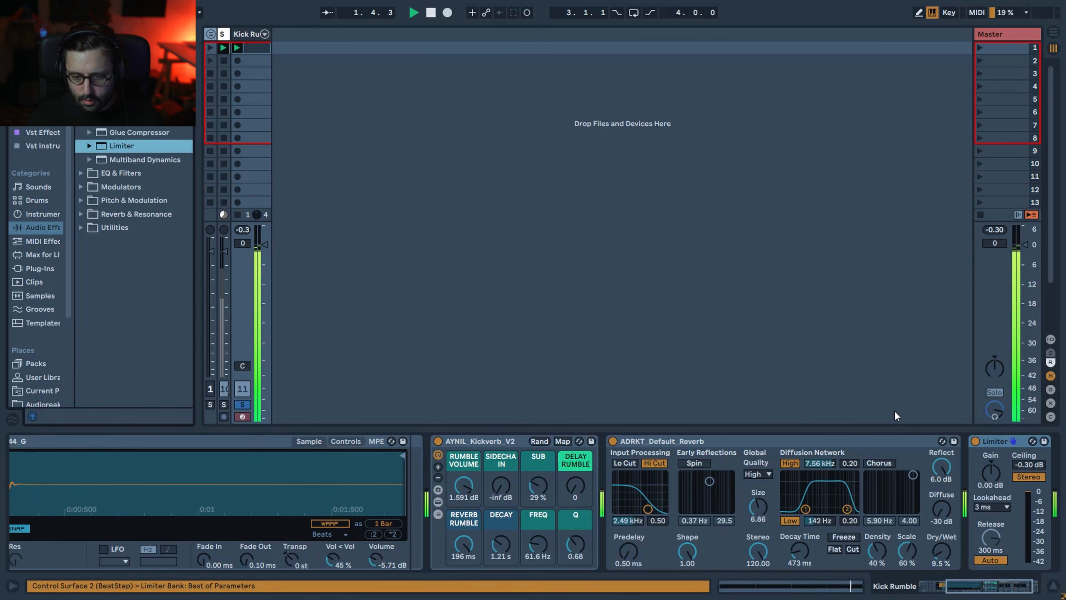
key(space)
Step: Insert a MIDI track after Kick Rumble with an empty one-bar clip in its first slot, and turn off Fold in the note editor
click(245, 36)
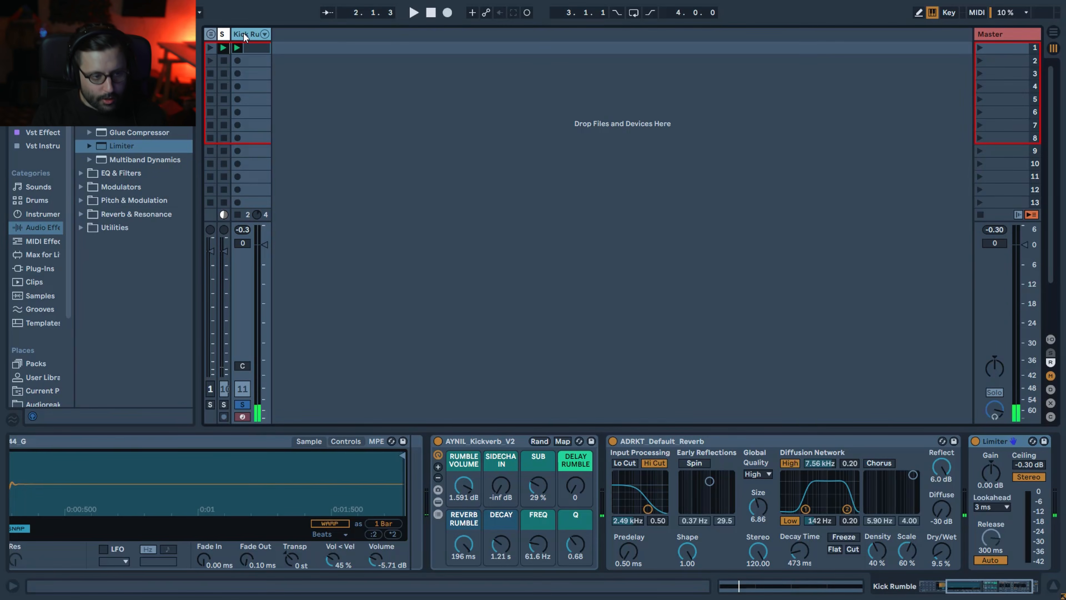
key(ctrl+shift+t)
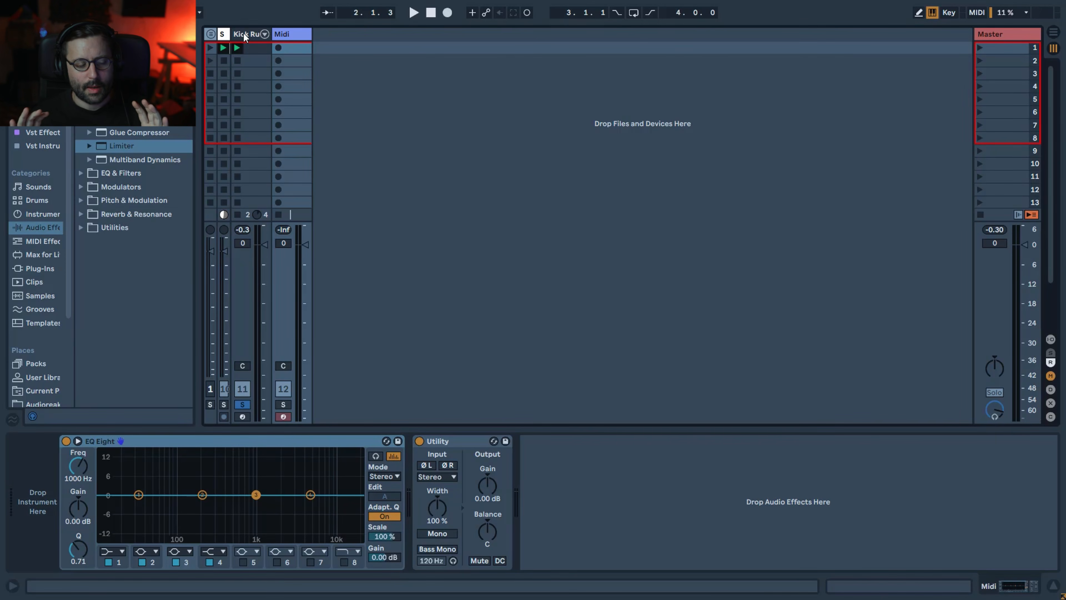
double_click(293, 48)
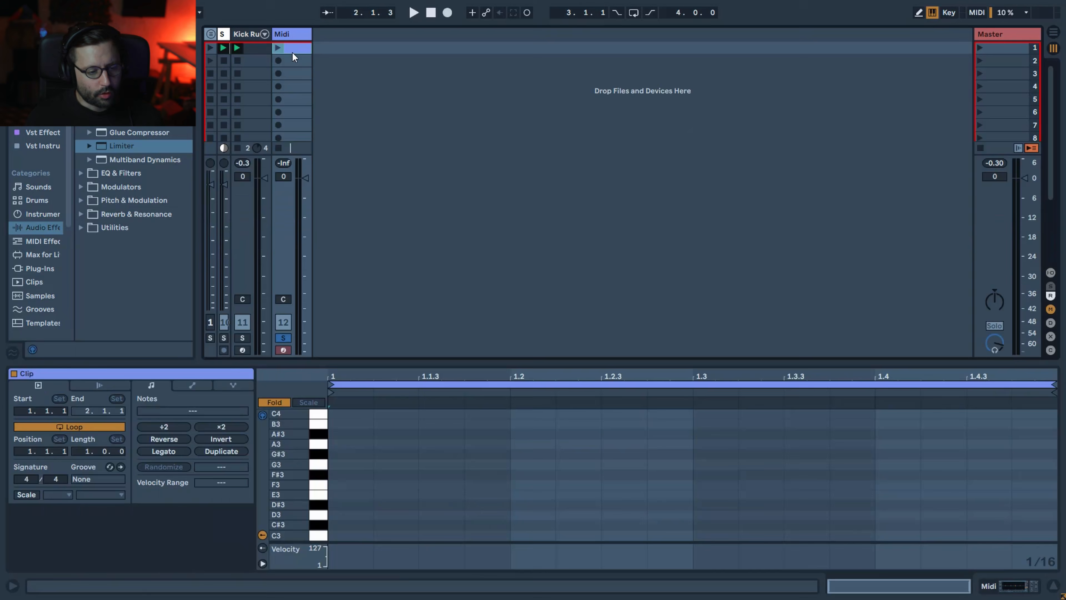
click(280, 405)
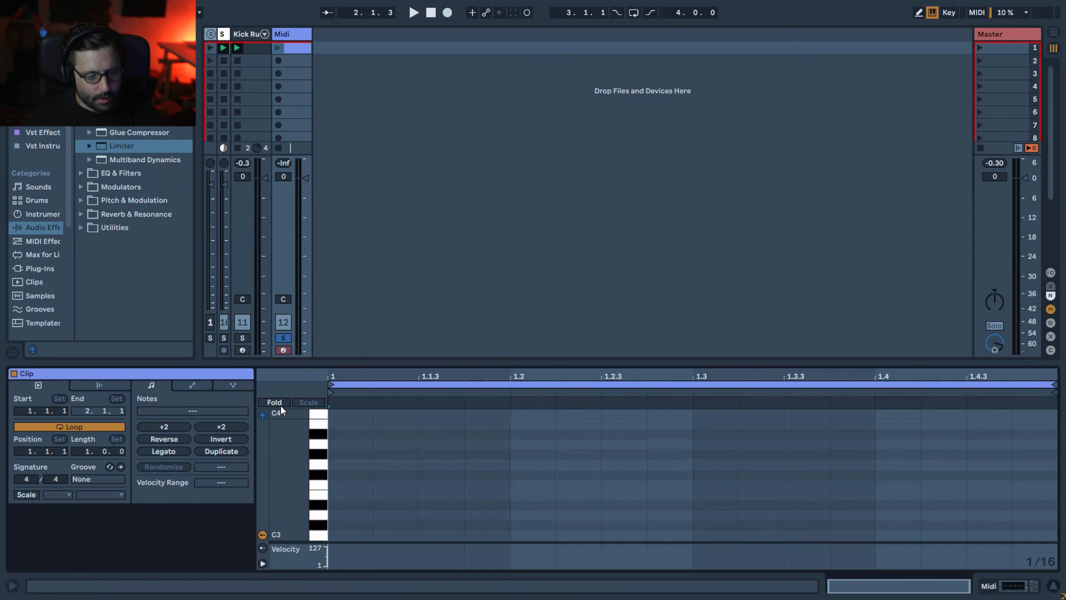
scroll(293, 479, down, 10)
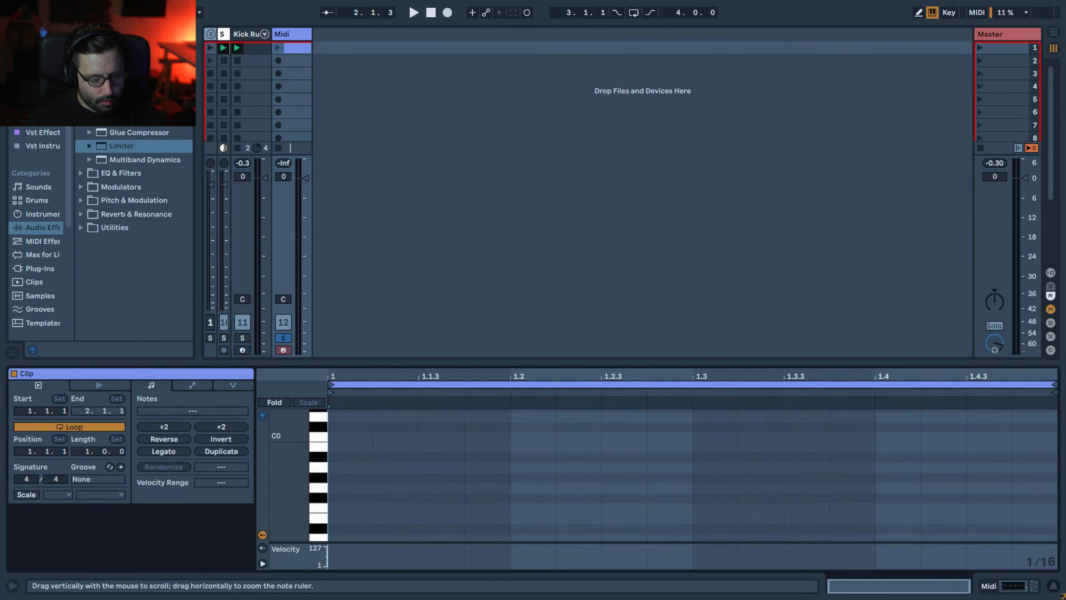
Step: Draw an eighth-long G0 note from 1.1.3 to 1.2, shorten the clip loop to one beat, and launch the clip
double_click(440, 462)
drag(464, 463, 511, 462)
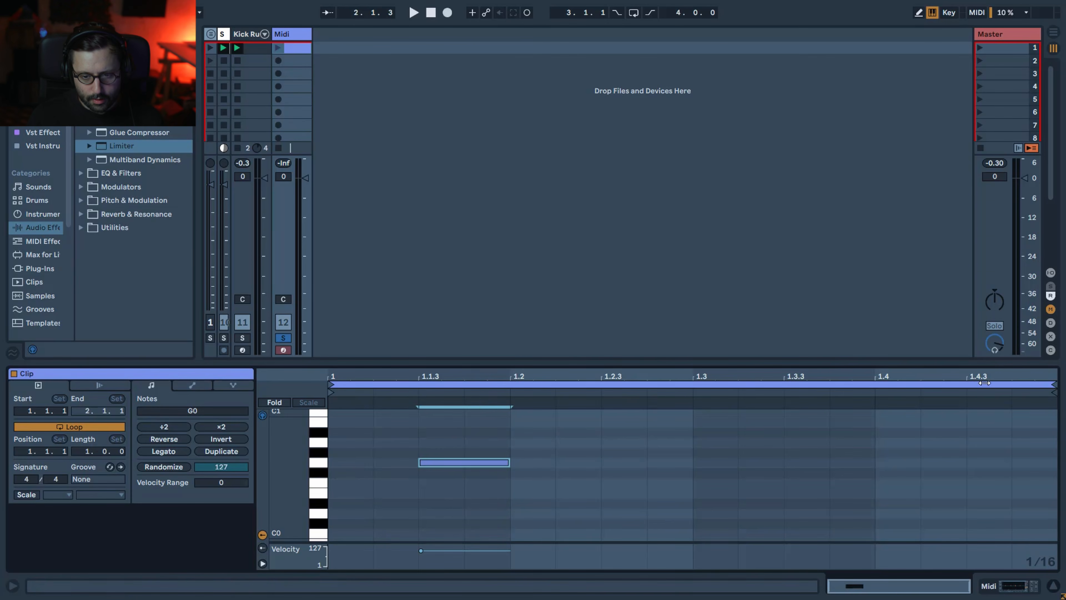
drag(1053, 387, 510, 387)
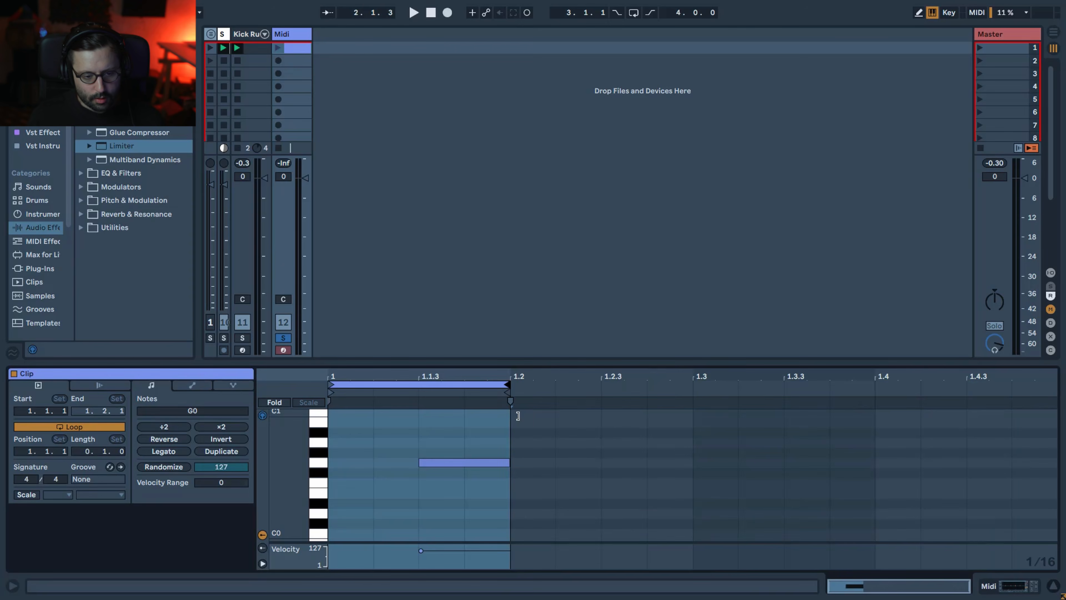
click(277, 48)
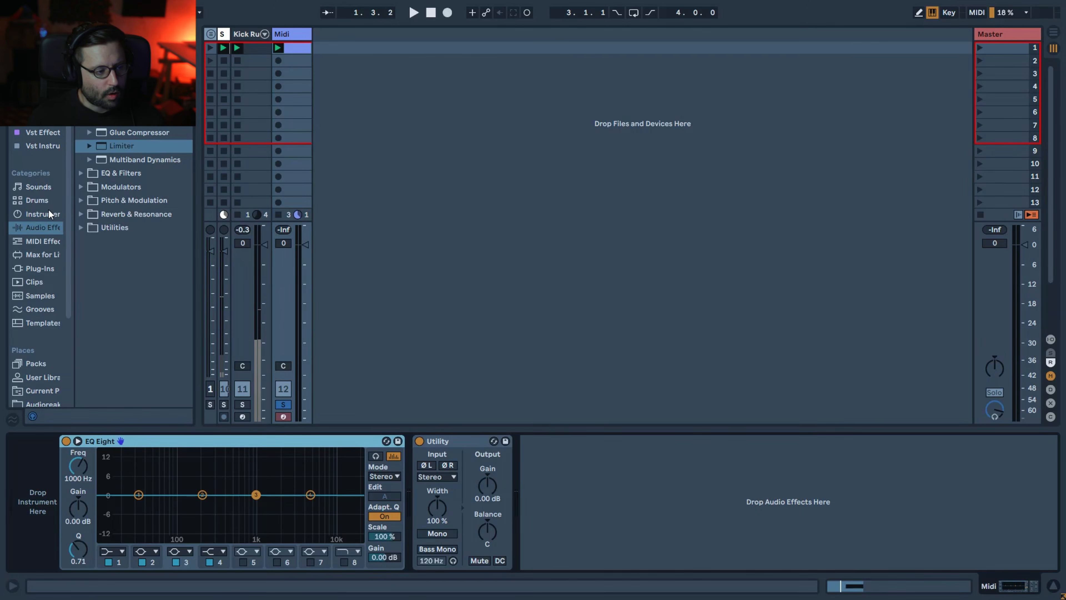
Step: Load Operator onto the Midi track before EQ Eight and set its oscillator wave to Square D
click(40, 214)
drag(106, 172, 105, 515)
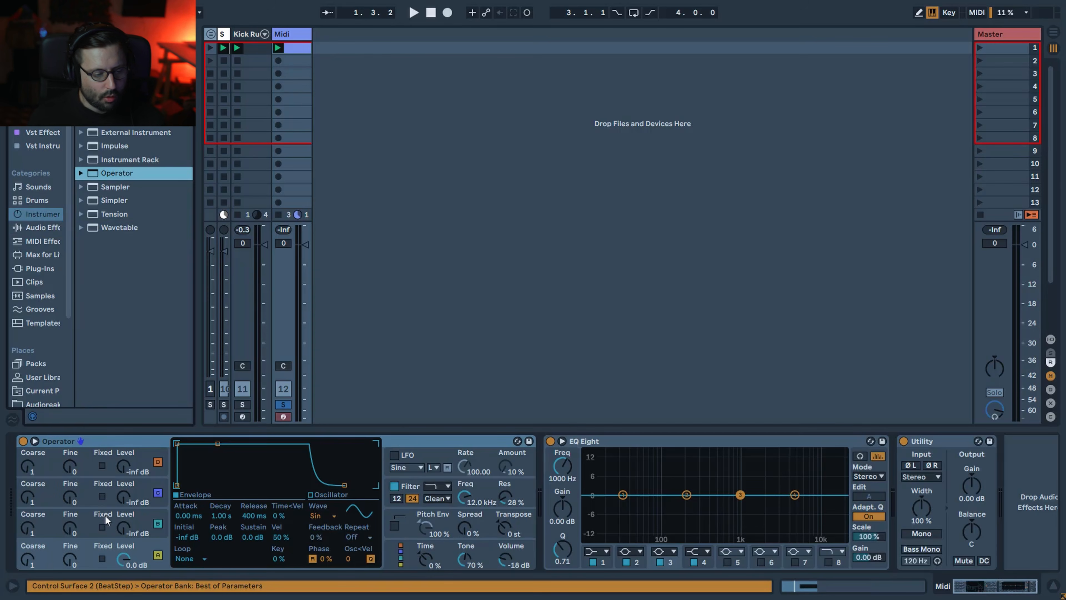
click(328, 515)
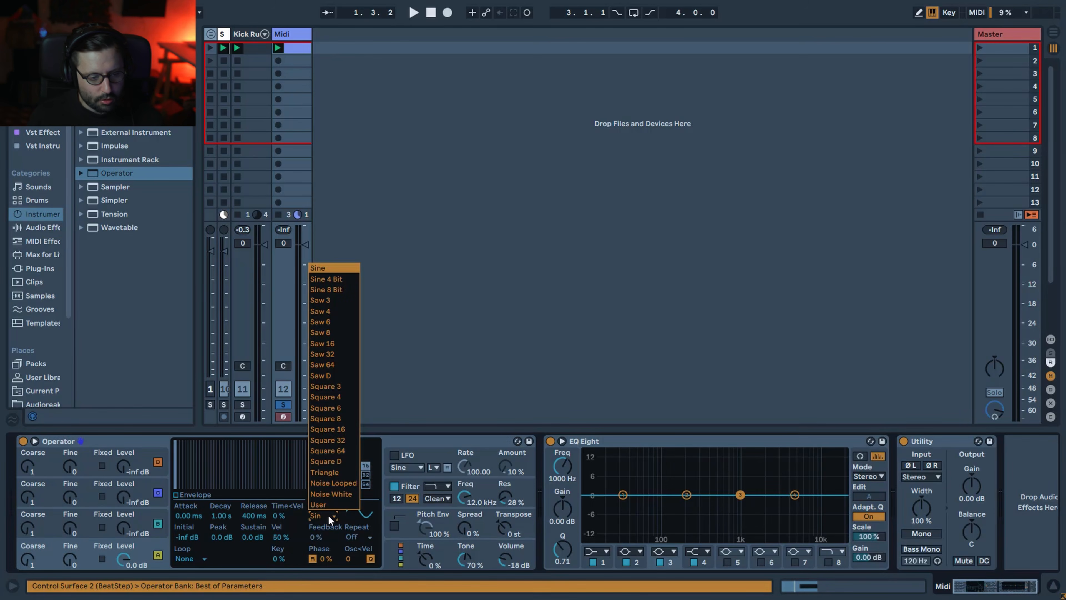
click(320, 463)
Step: Lower Operator's filter frequency to 580 Hz during playback
key(space)
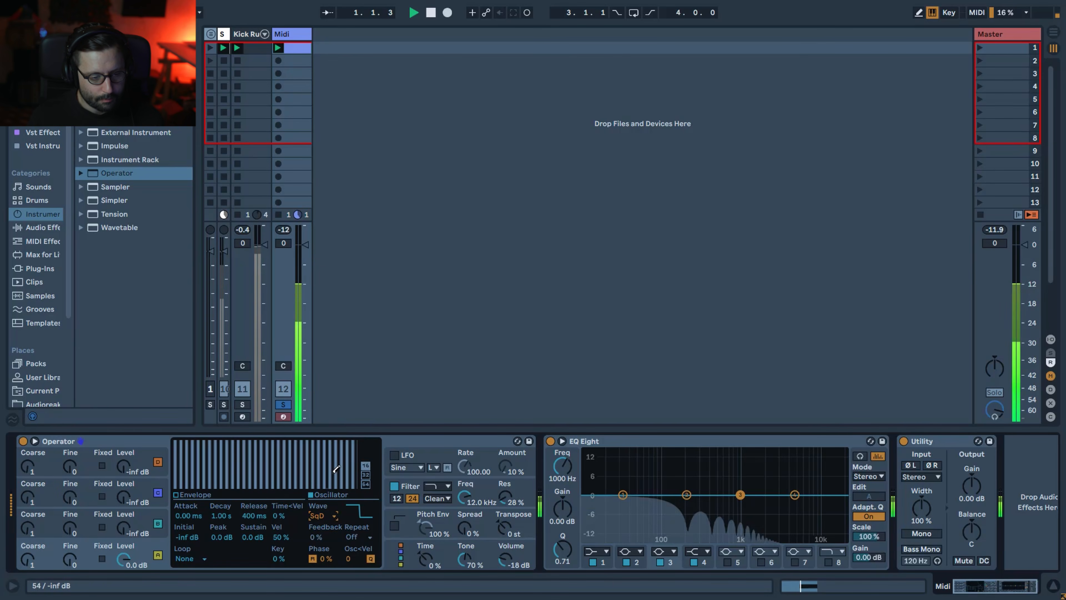
drag(460, 509, 460, 555)
key(space)
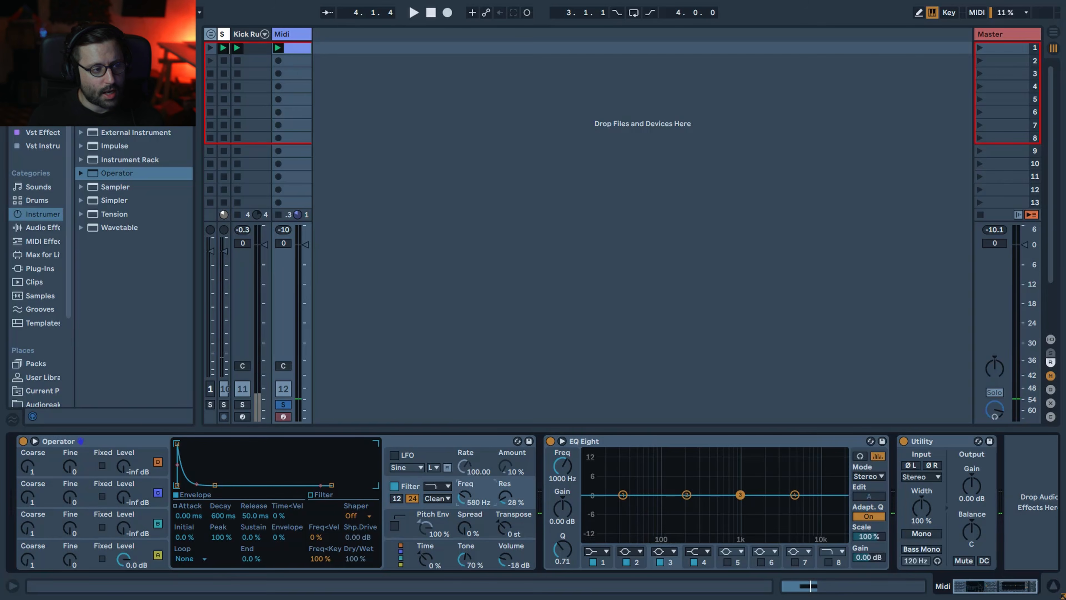
Step: Add a Compressor with sidechain enabled after Operator, choose its sidechain source, and collapse the sidechain section
double_click(291, 48)
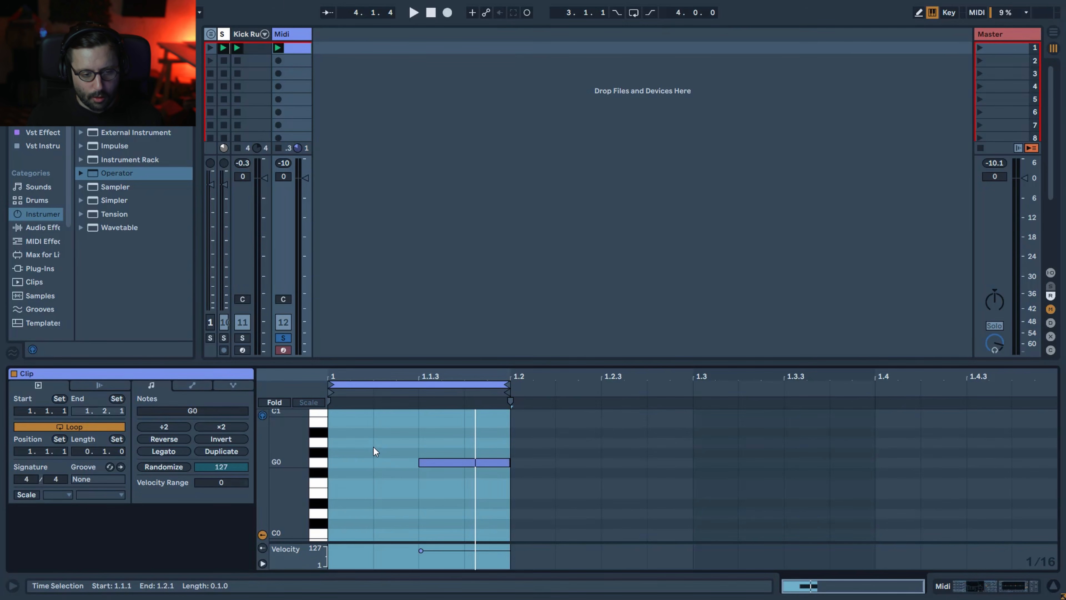
click(287, 35)
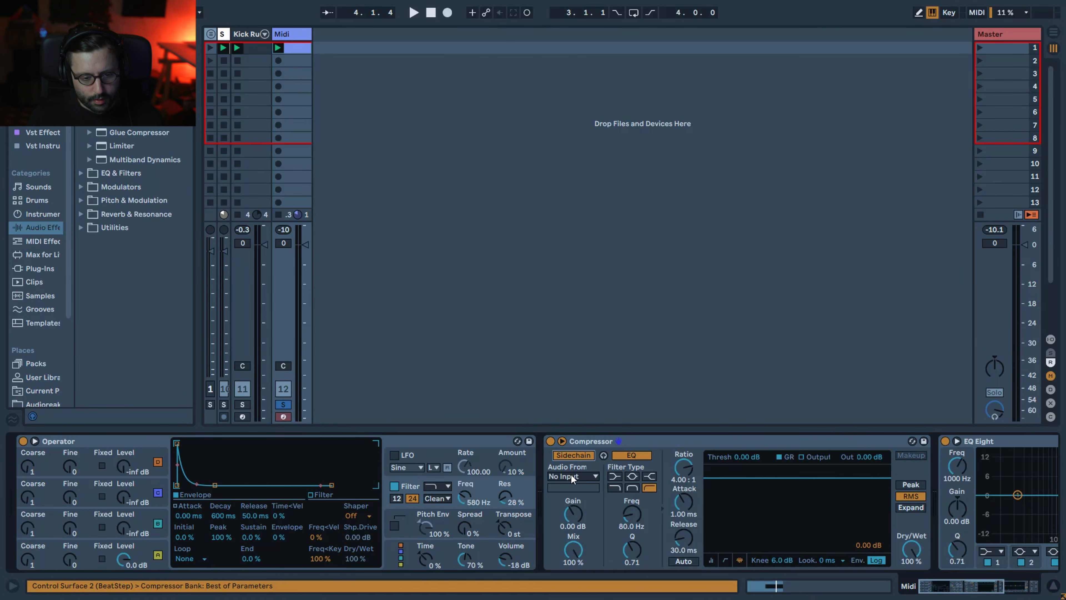
click(570, 475)
click(574, 420)
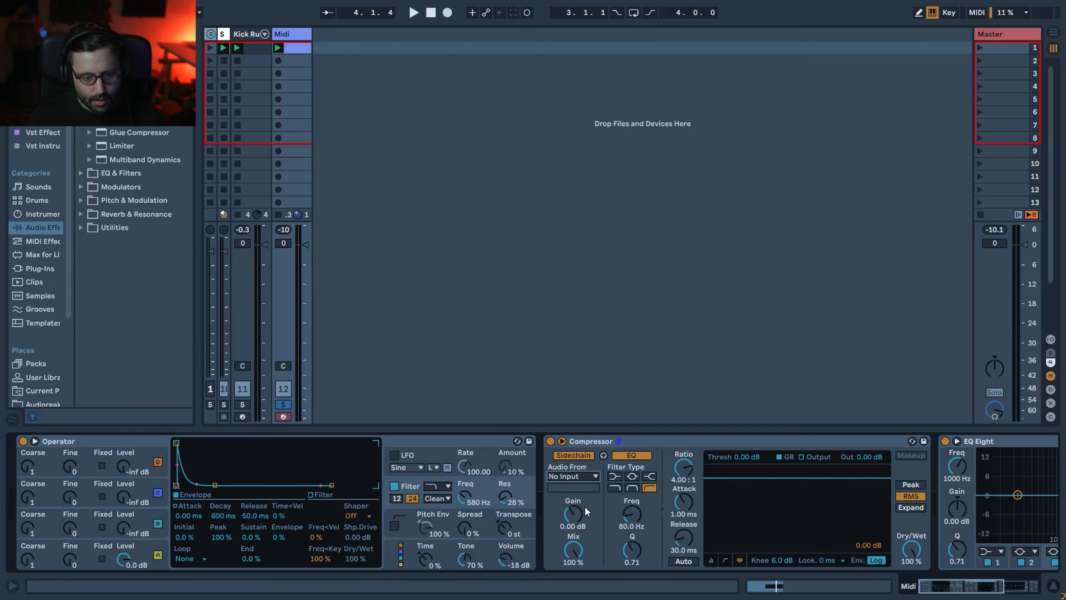
click(561, 441)
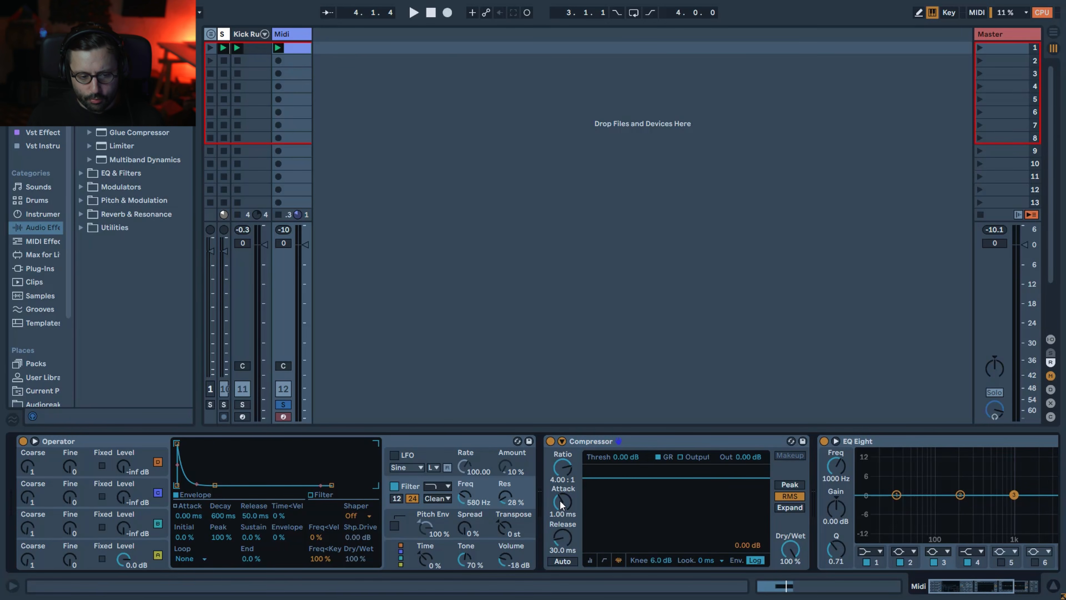
Step: Set the Compressor's Attack to 0.01 ms, Release to 53.6 ms and Threshold to about -40 dB during playback, using the compact meter view
drag(560, 500, 559, 525)
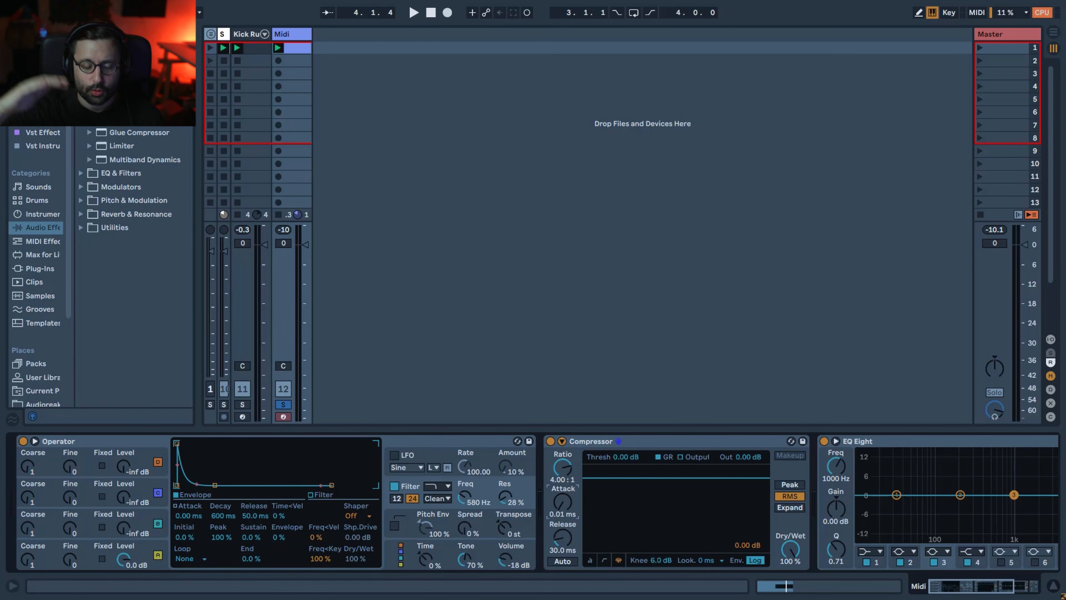
key(space)
drag(624, 458, 562, 531)
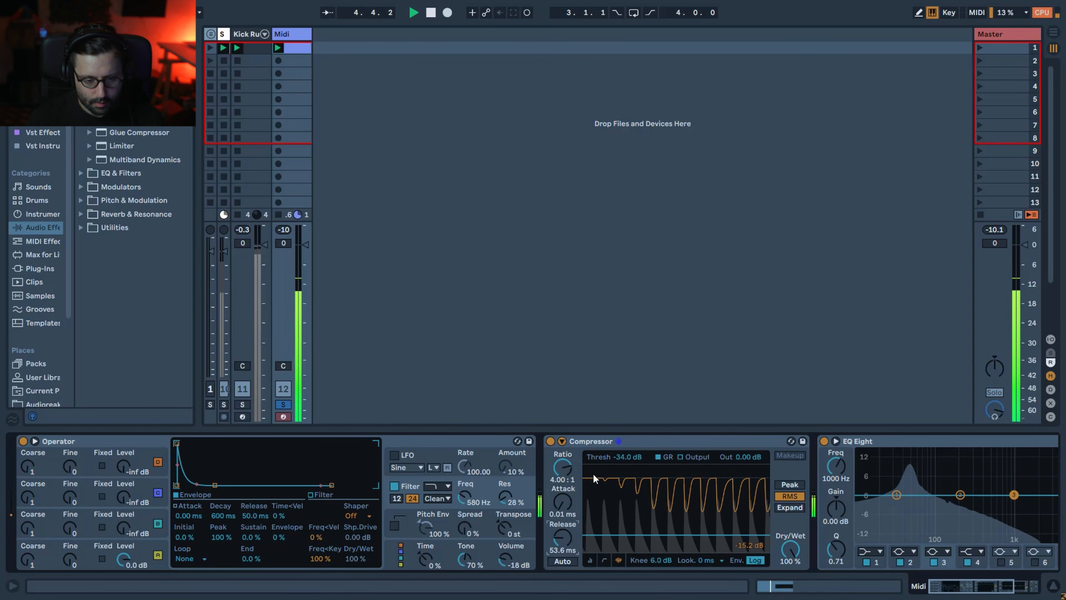
click(591, 559)
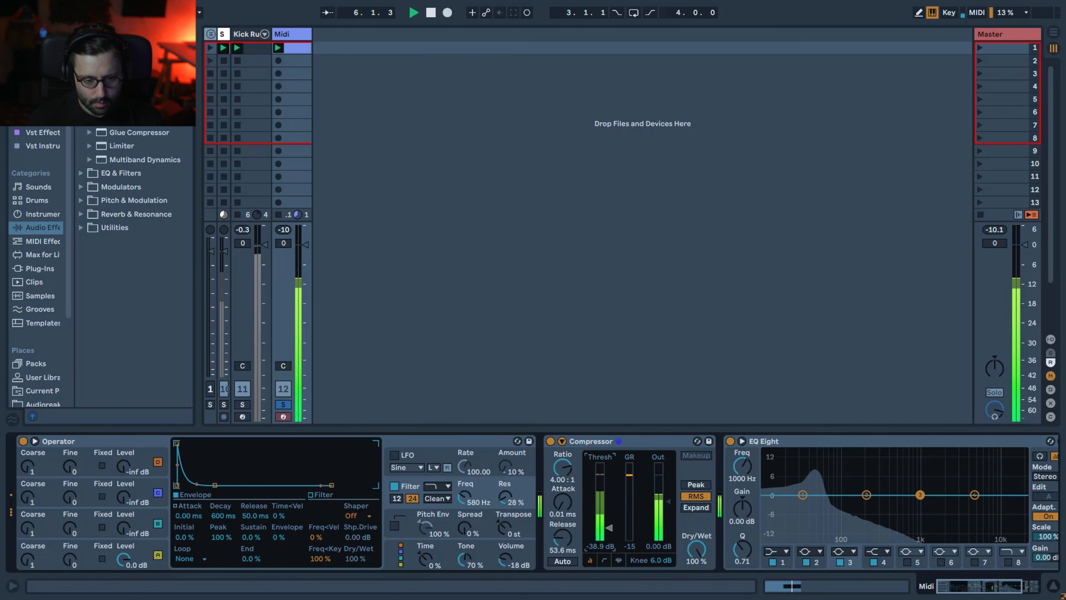
Step: Enable band 8 of EQ Eight as a high-cut filter and lower its frequency to 147 Hz
click(1006, 563)
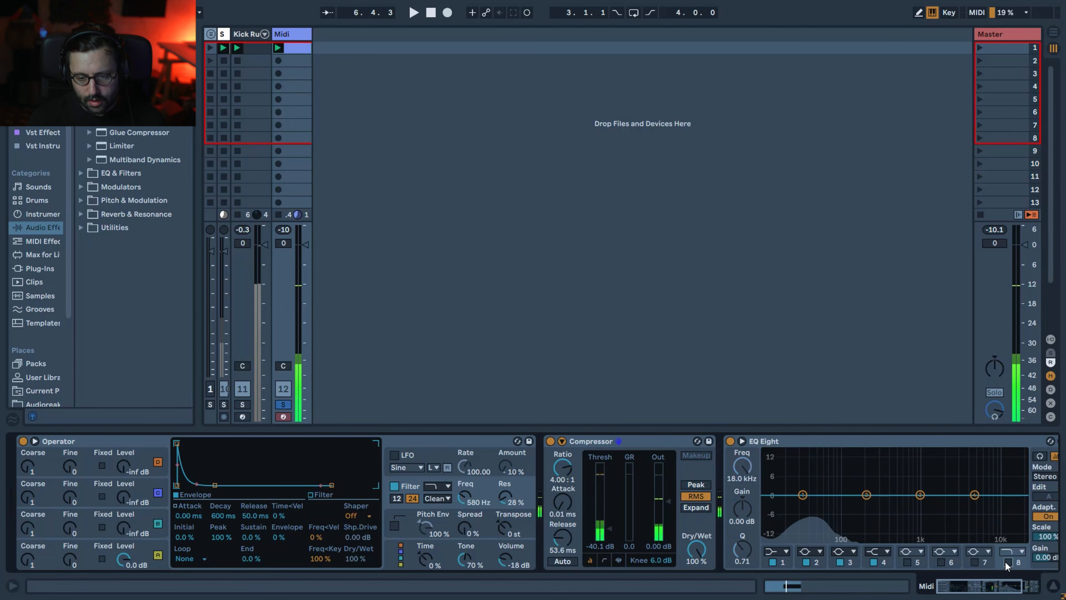
click(1008, 562)
drag(741, 465, 741, 510)
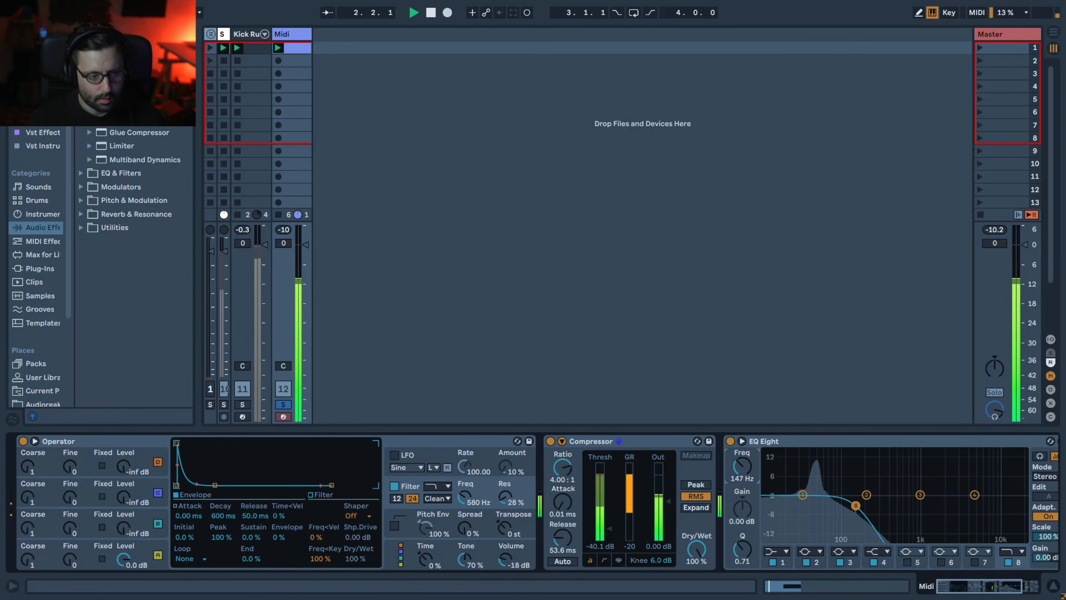
Step: Raise Operator's Volume to -9.6 dB, lower the Midi track's volume to -6.3 dB, and play it unsoloed with the kick
drag(505, 559, 505, 543)
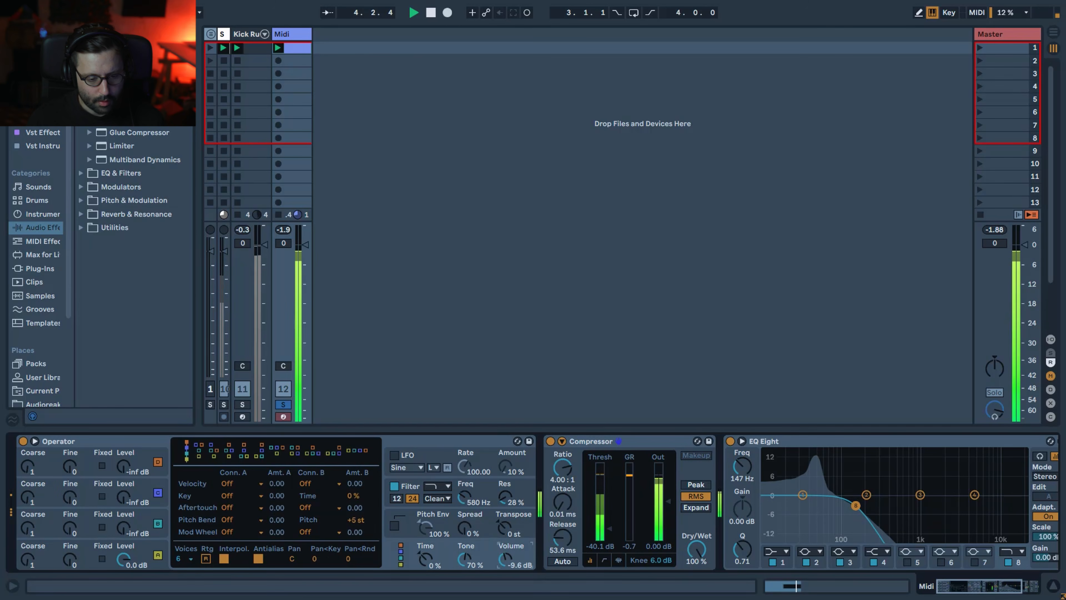
key(space)
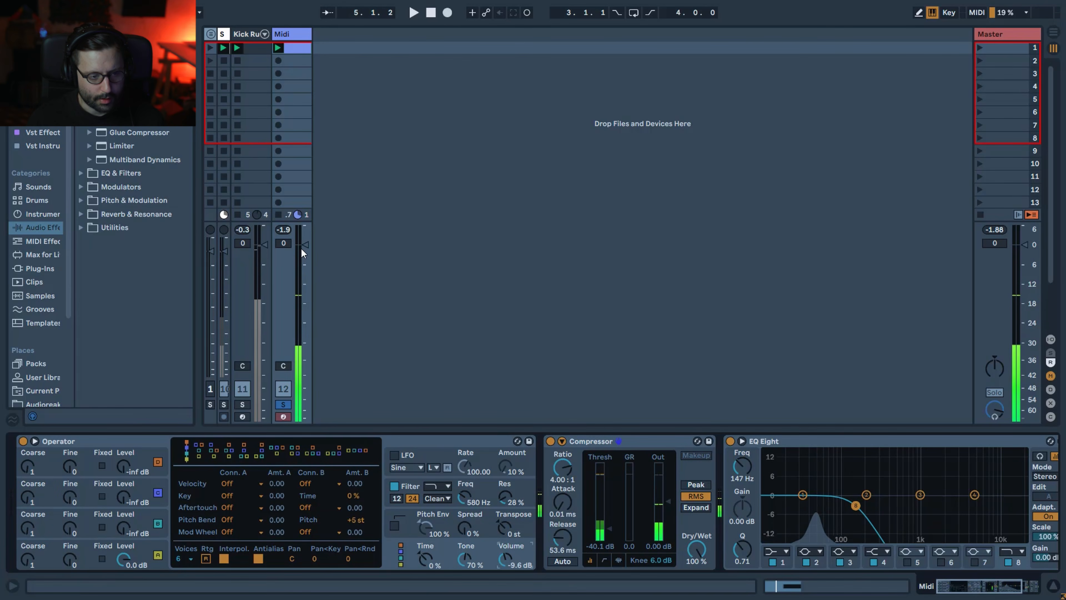
drag(305, 244, 305, 258)
key(space)
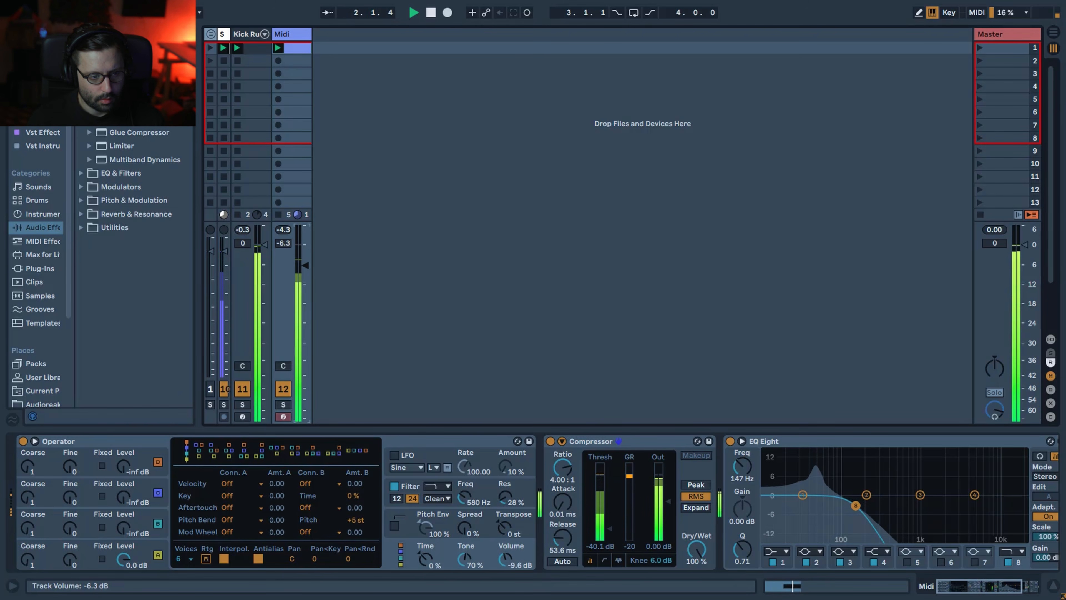
Step: Compare the mix with the Midi track muted and unmuted, set its volume to -7.0 dB, and rename it Bass
click(281, 392)
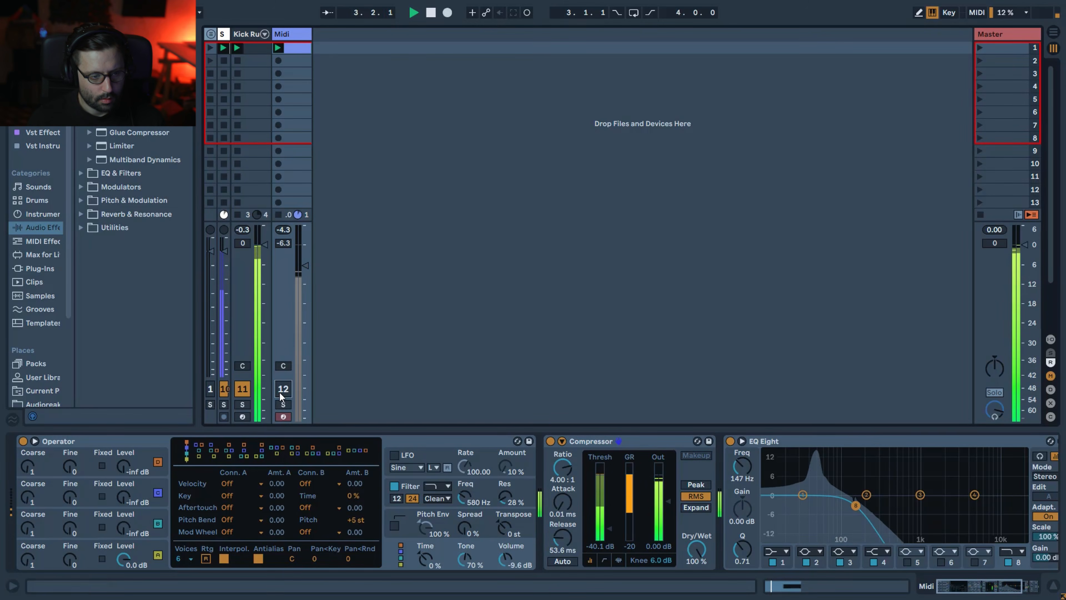
click(281, 392)
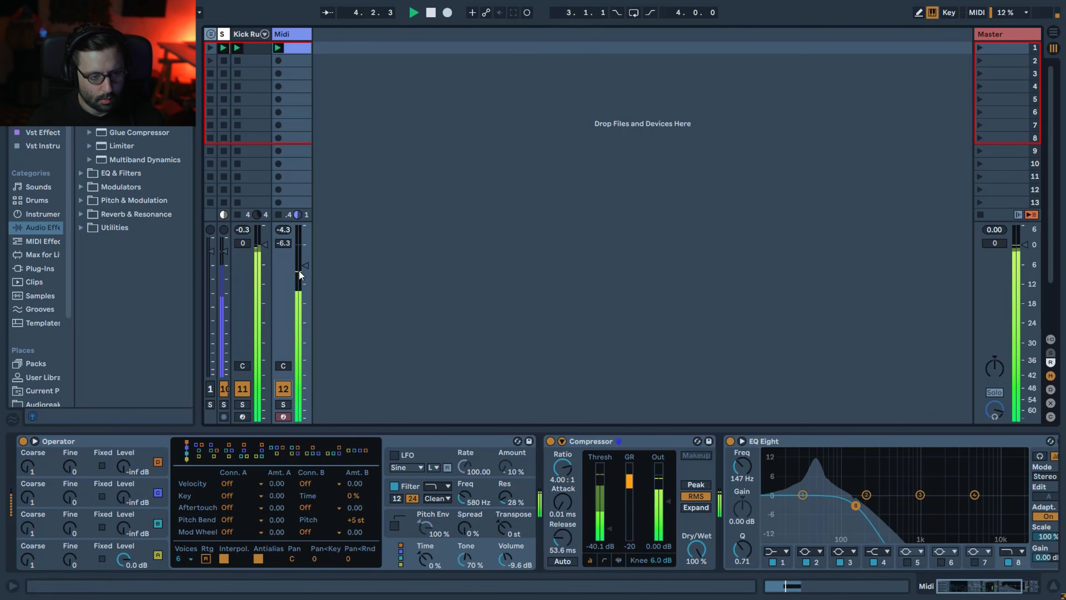
drag(305, 266, 305, 267)
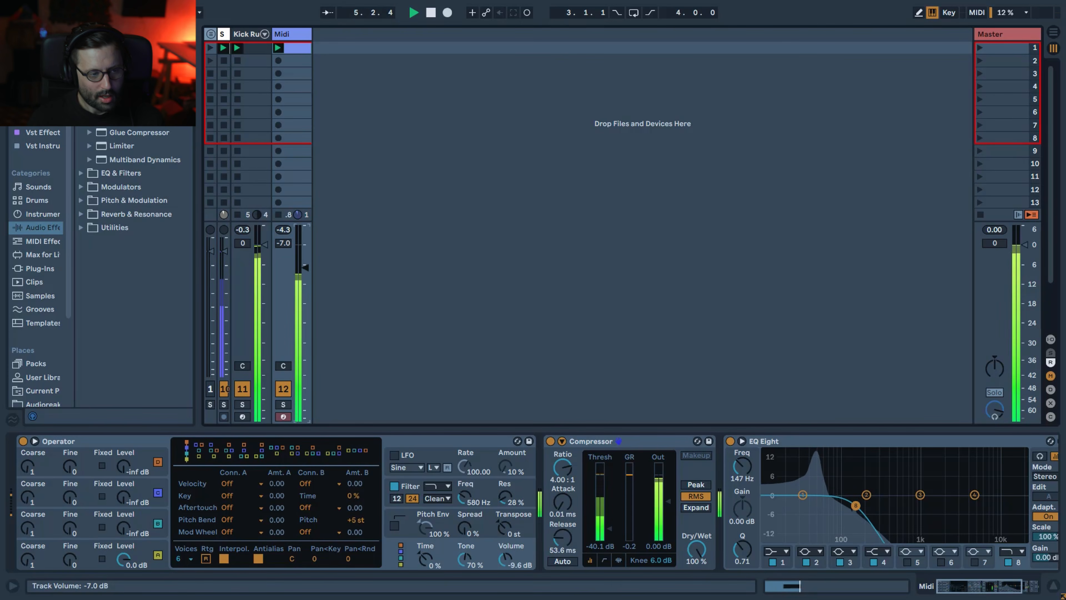
key(space)
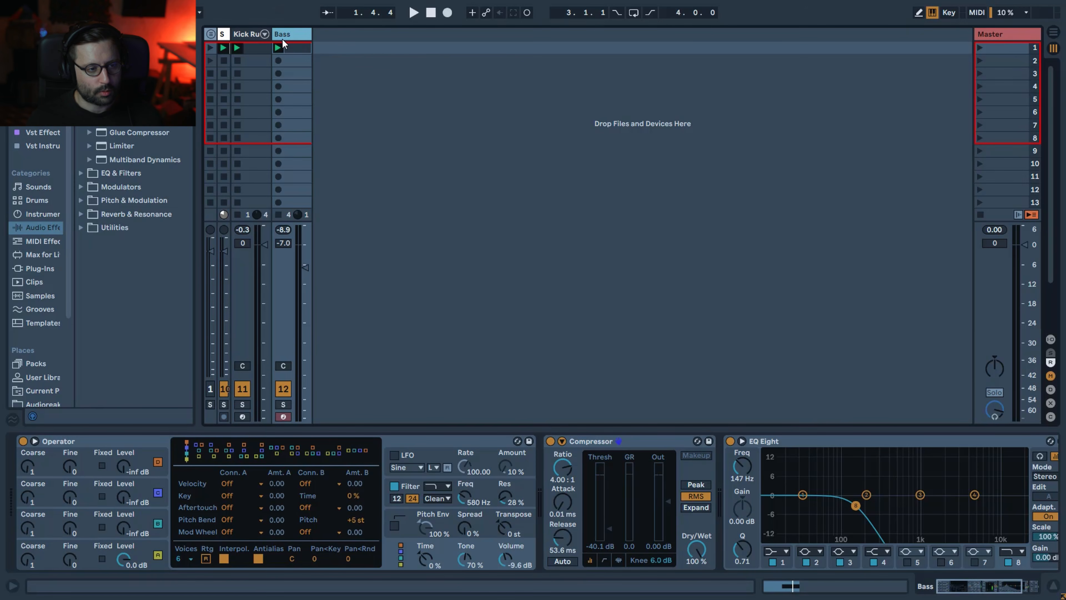
Step: Insert a MIDI track after Bass, load Wavetable on it, and set Osc 1's wavetable position to 67 %
key(ctrl+shift+t)
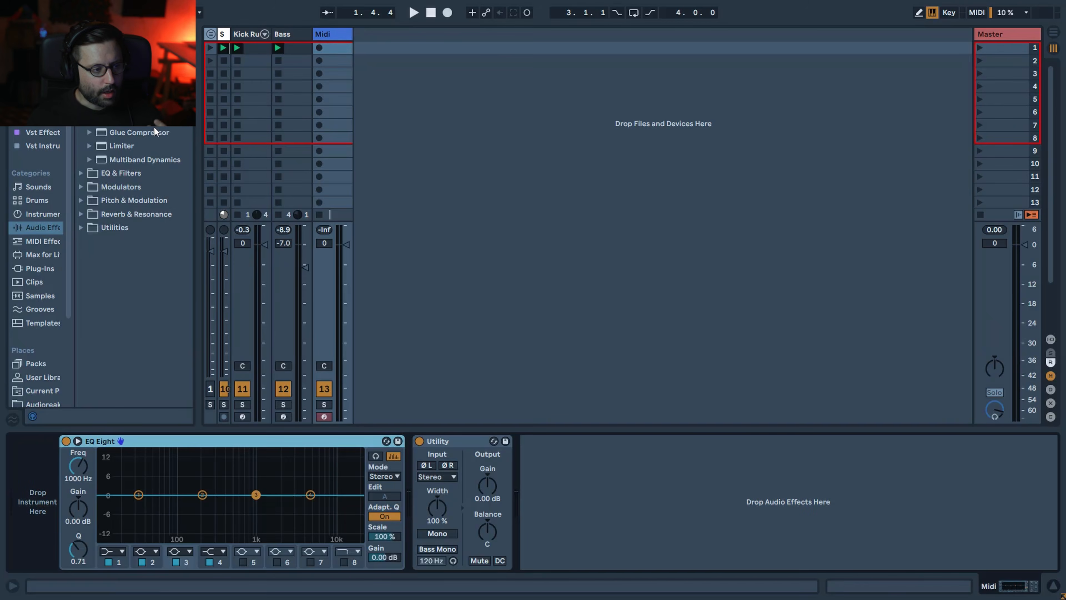
click(53, 214)
double_click(115, 227)
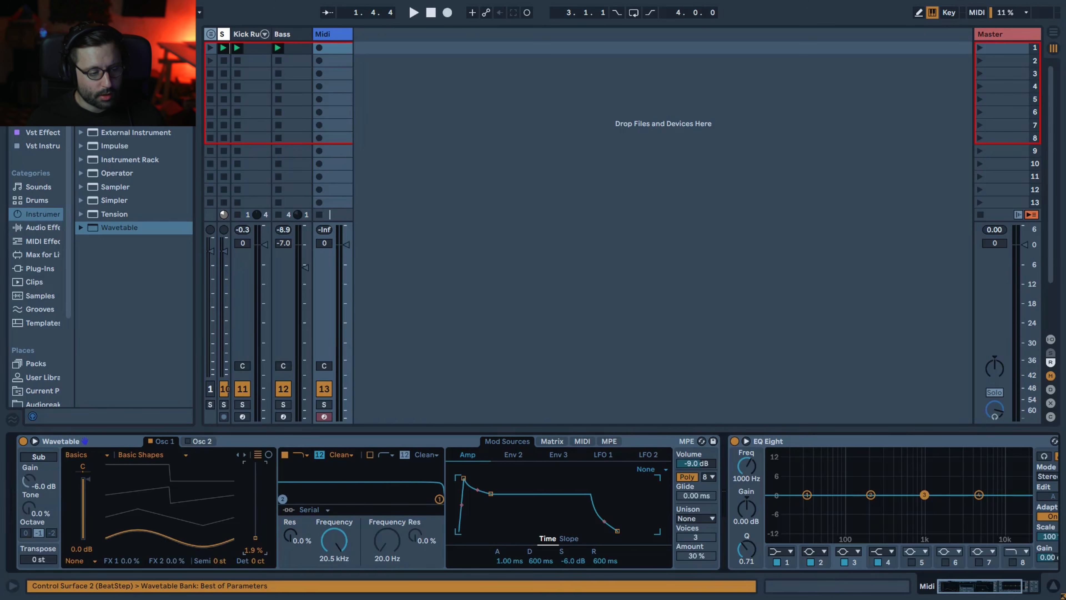
drag(255, 537, 255, 488)
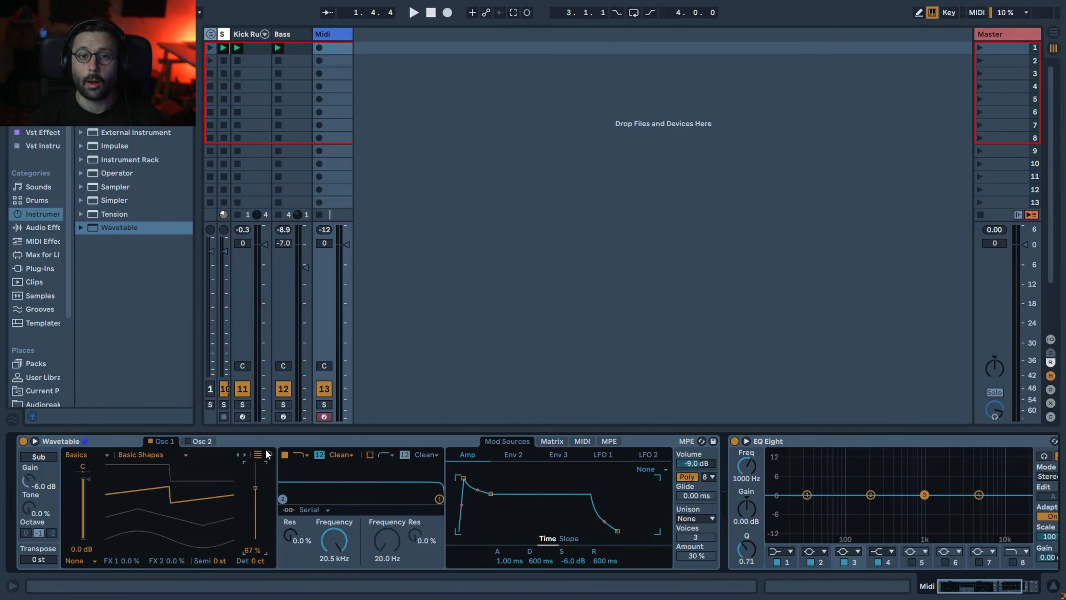
key(a)
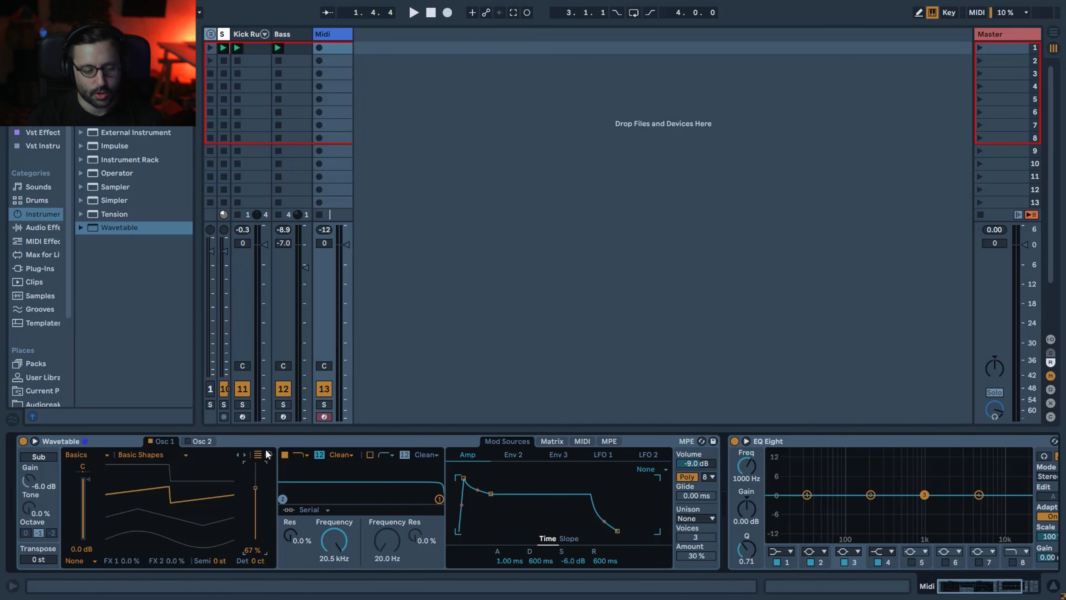
Step: Create an empty clip in the new Midi track's first slot and shorten its loop to one beat
double_click(328, 44)
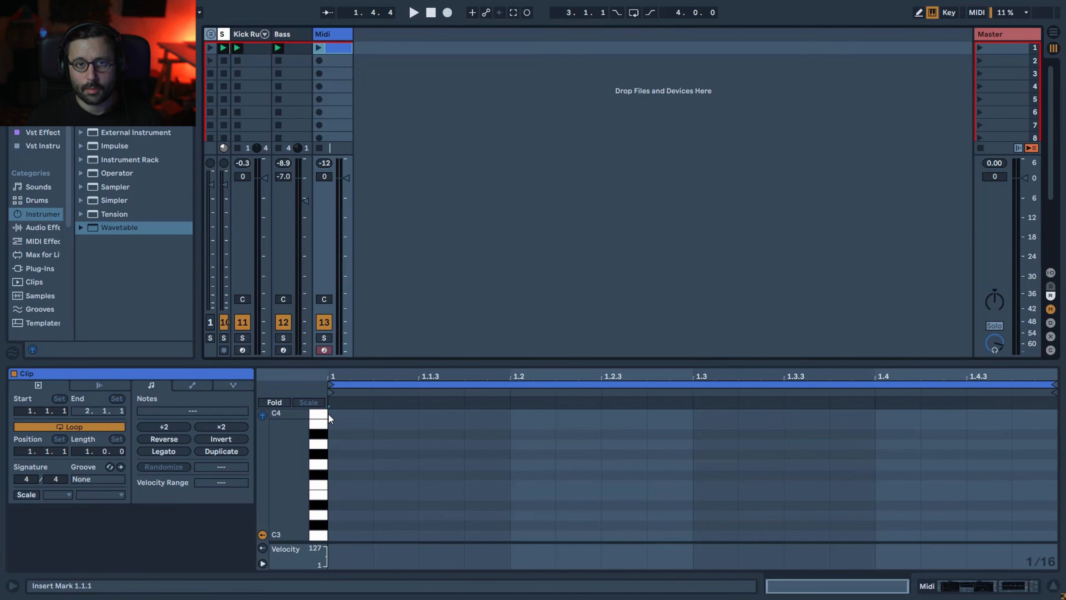
right_click(385, 485)
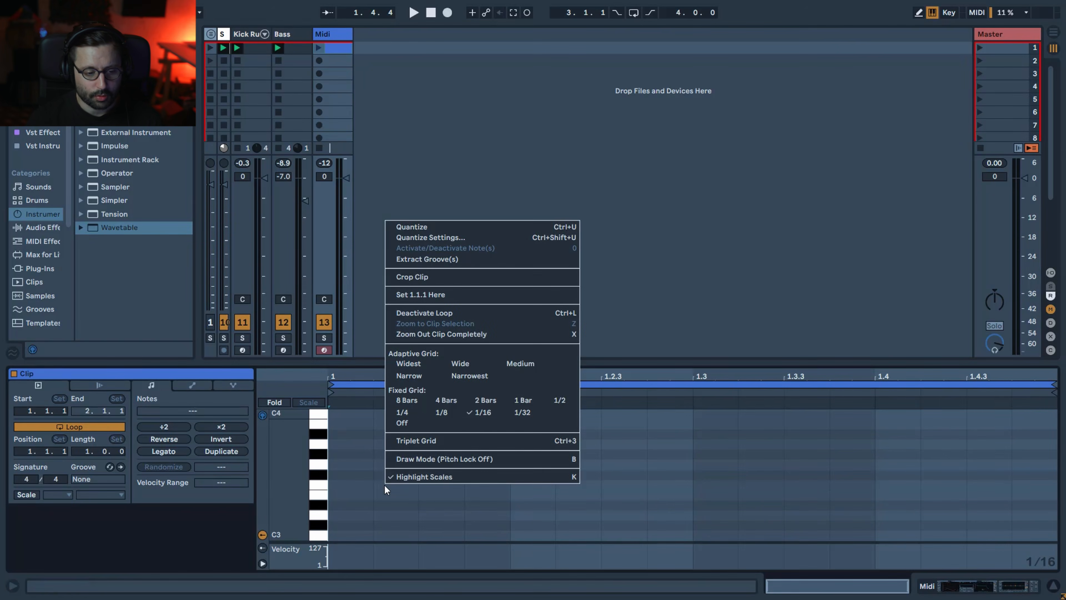
click(403, 531)
drag(1055, 383, 509, 384)
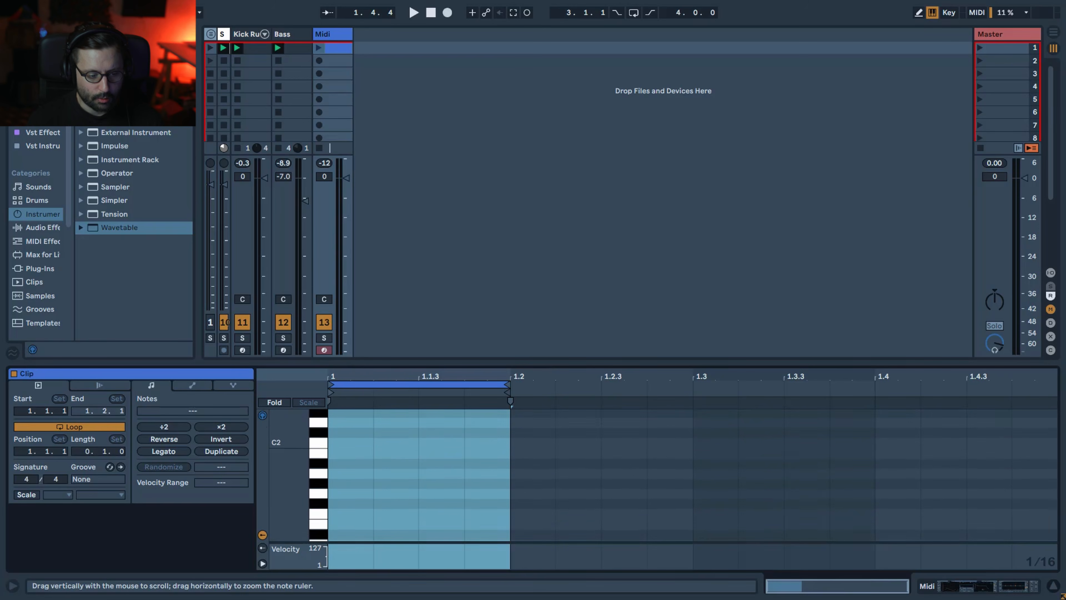
Step: Fill the one-beat clip with four consecutive 1/16 notes on G0
drag(286, 520, 285, 458)
double_click(335, 413)
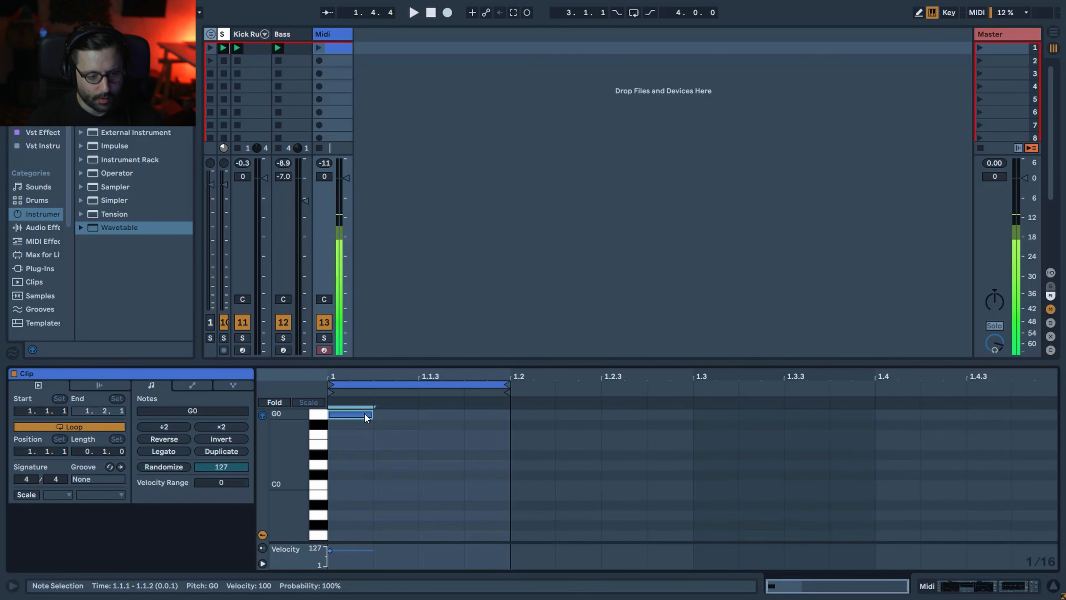
key(ctrl+d)
key(ctrl+d)
key(ctrl+d)
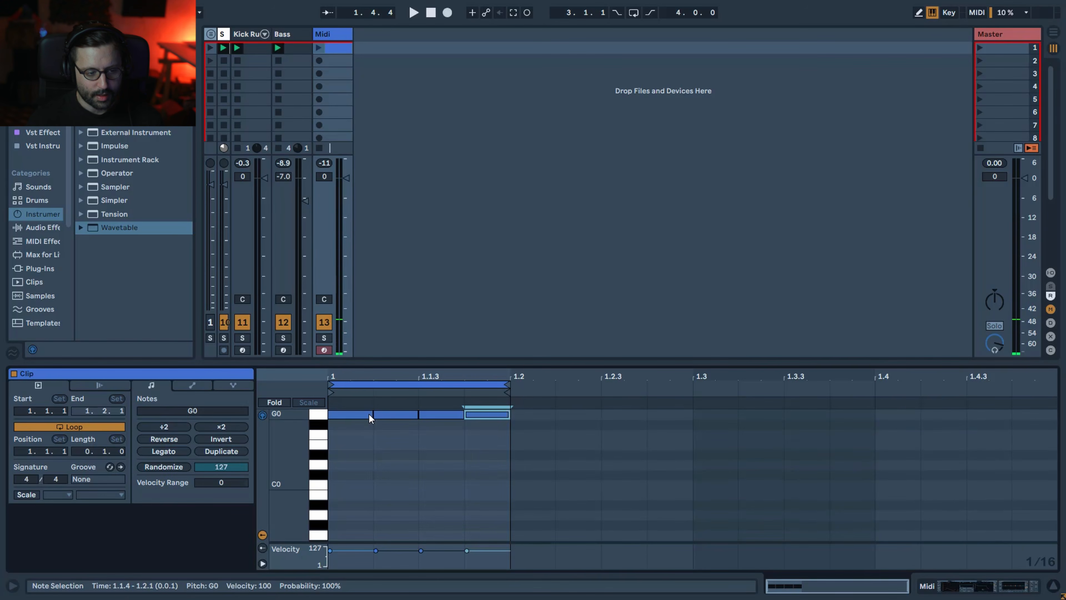
Step: Solo the new Midi track, launch its clip, and delete the first G0 note at 1.1.1
click(324, 338)
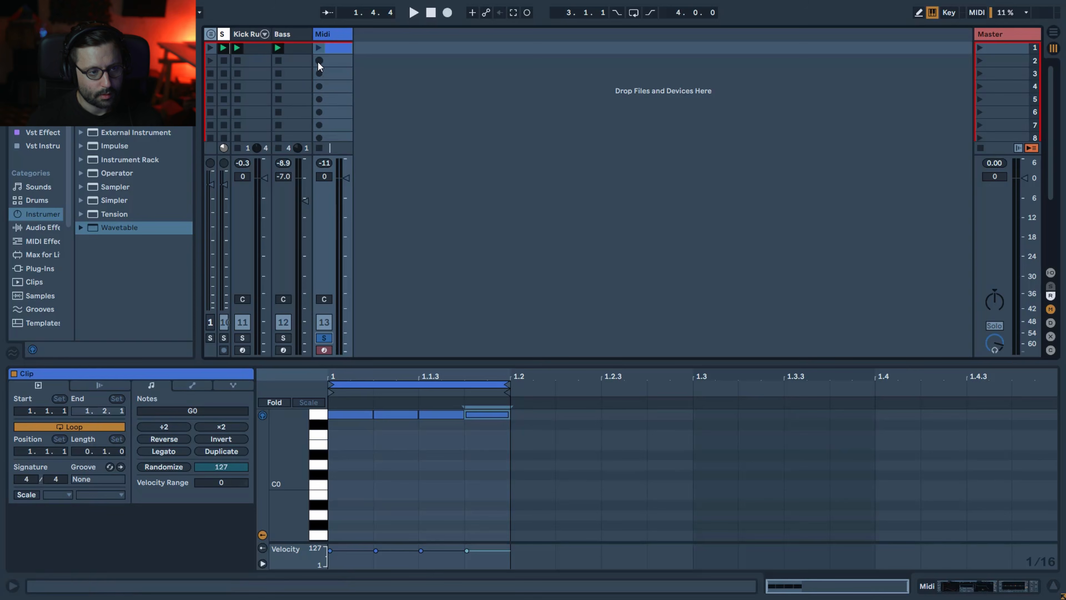
click(318, 49)
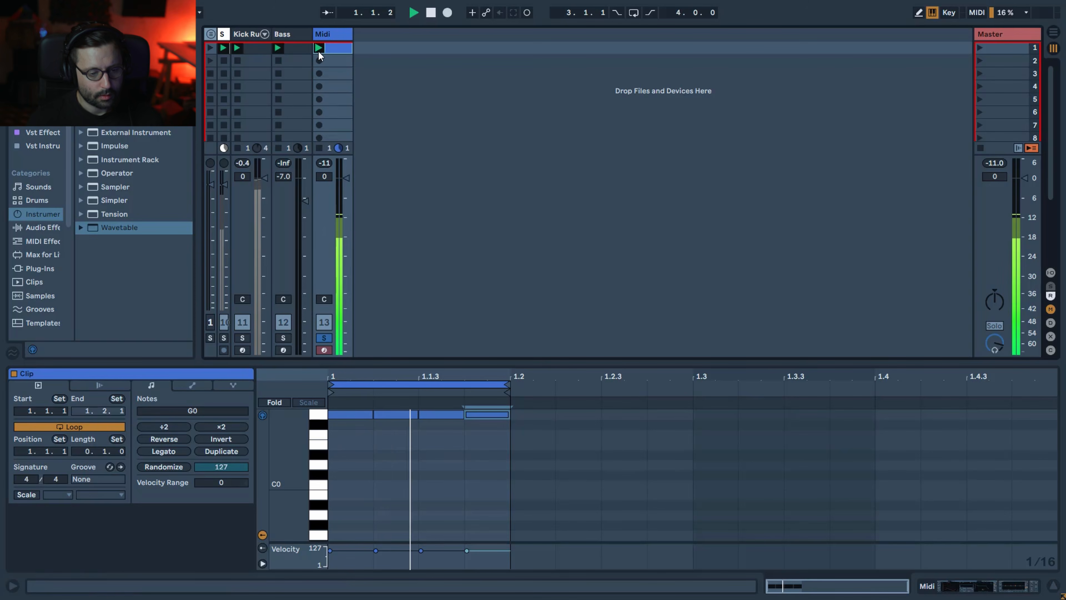
double_click(361, 417)
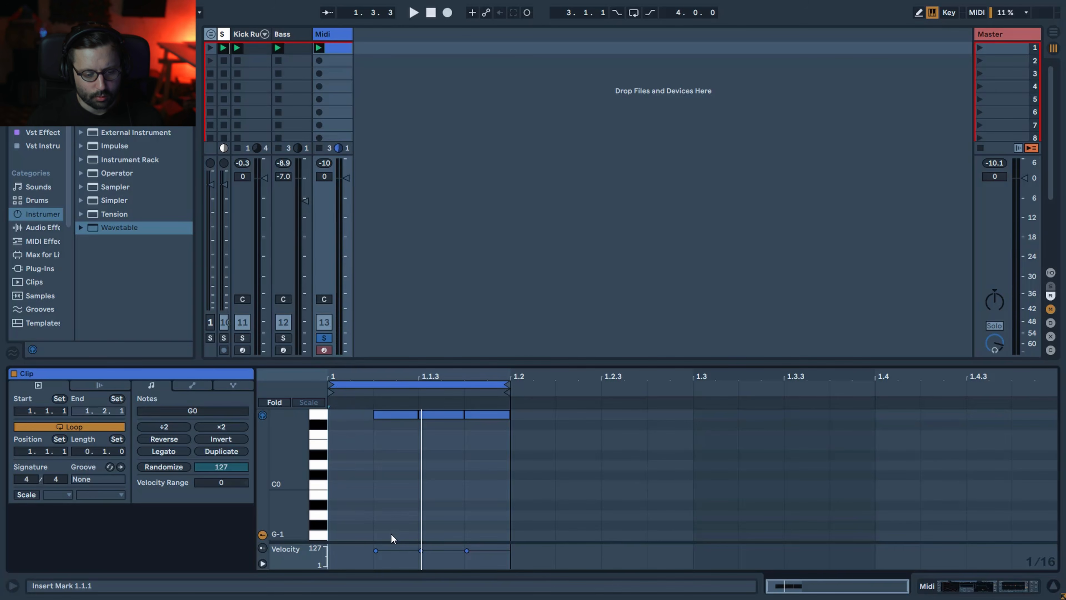
Step: Lower the velocity of the G0 note at 1.1.2 to 1, check it in playback, and bring up the track's devices
click(376, 550)
drag(377, 550, 375, 566)
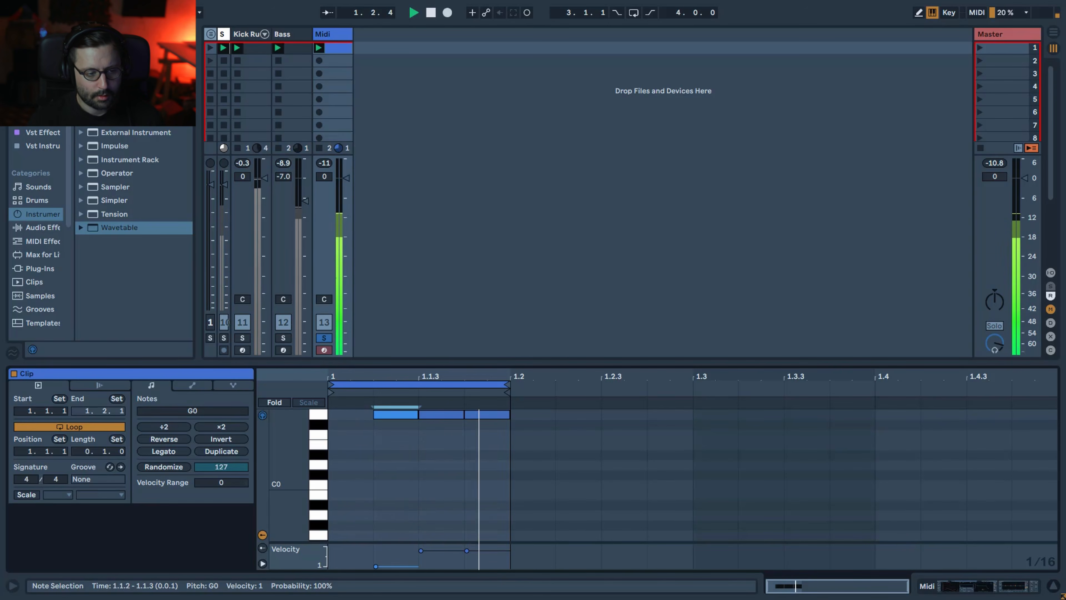
key(space)
key(shift+Tab)
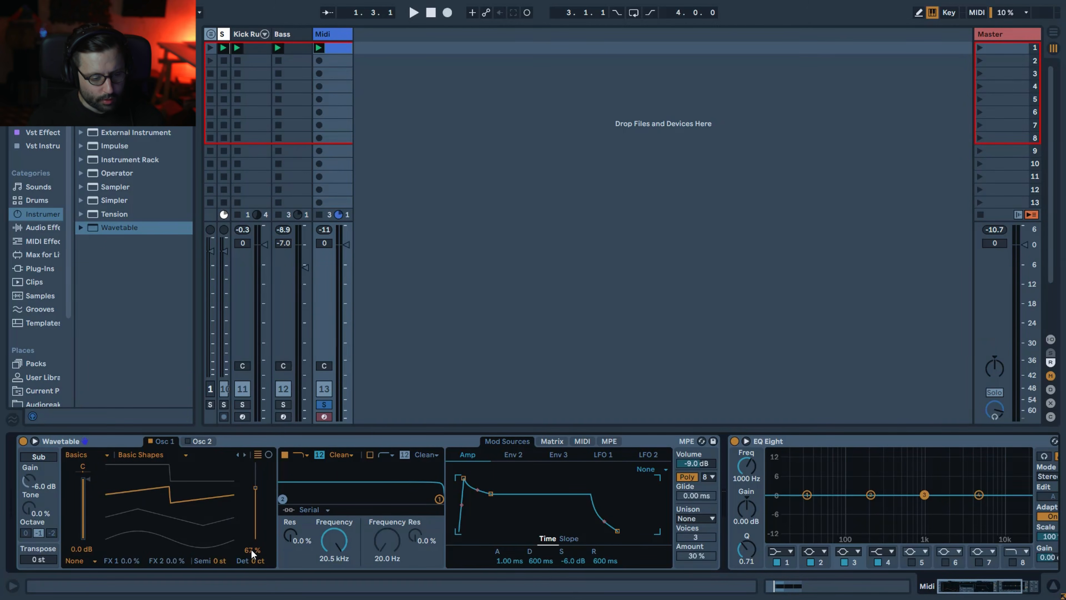
Step: Try the Saw PW Bass wavetable in Osc 1 with its position at 43 %
scroll(258, 496, down, 3)
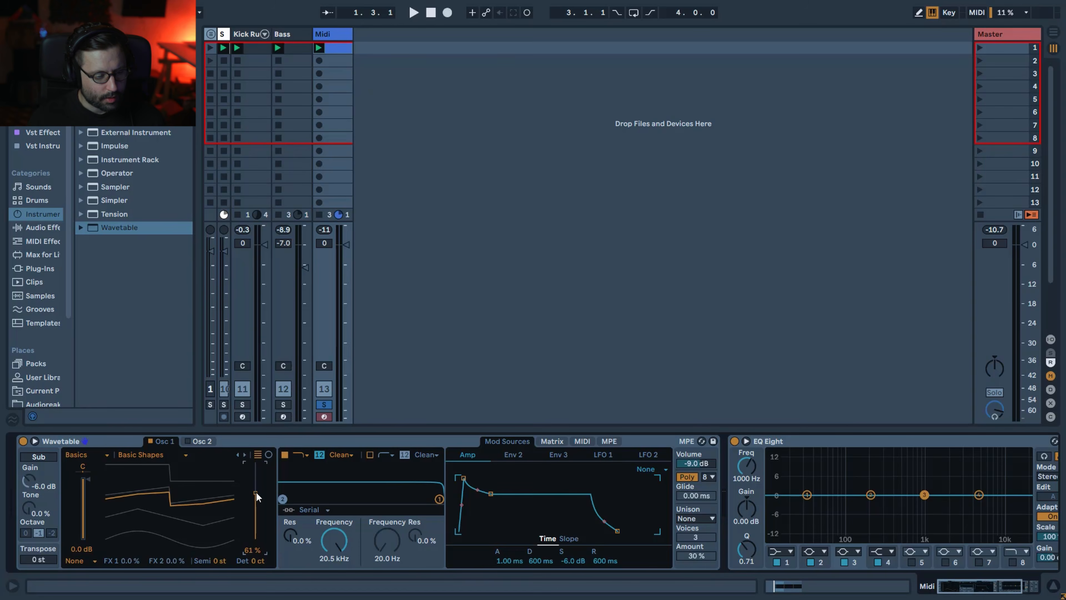
click(157, 457)
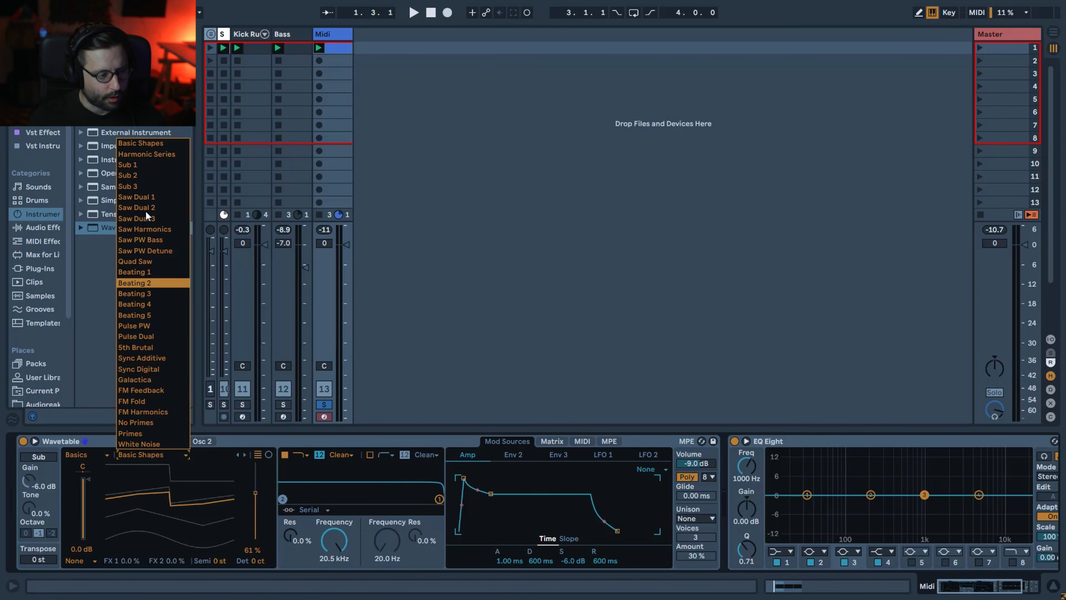
click(144, 239)
drag(239, 516, 240, 497)
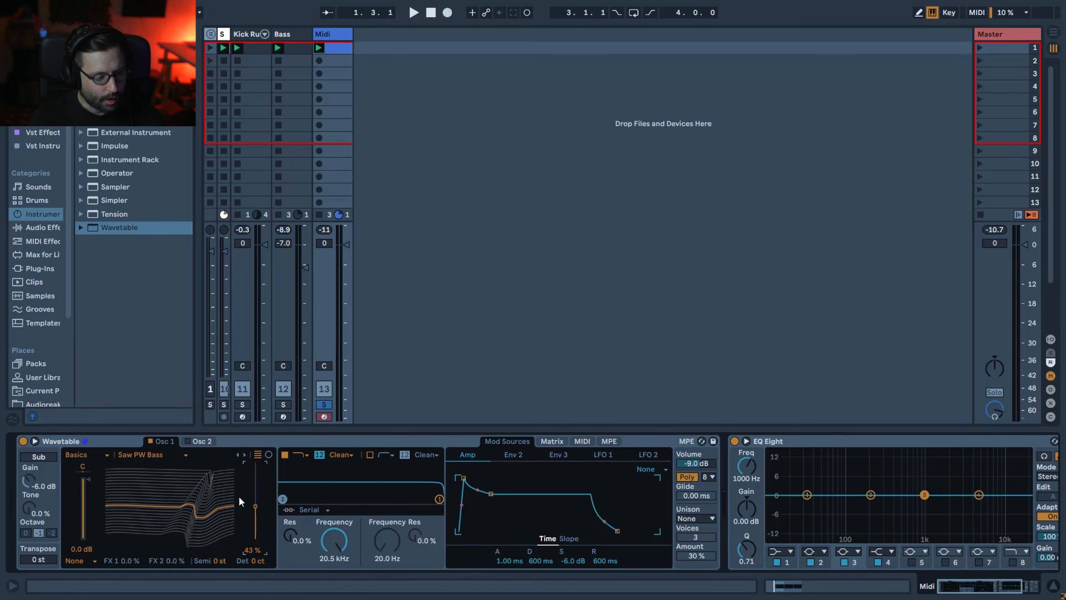
Step: Set Osc 1 to the Basic Shapes wavetable and its position to 65 %
click(119, 451)
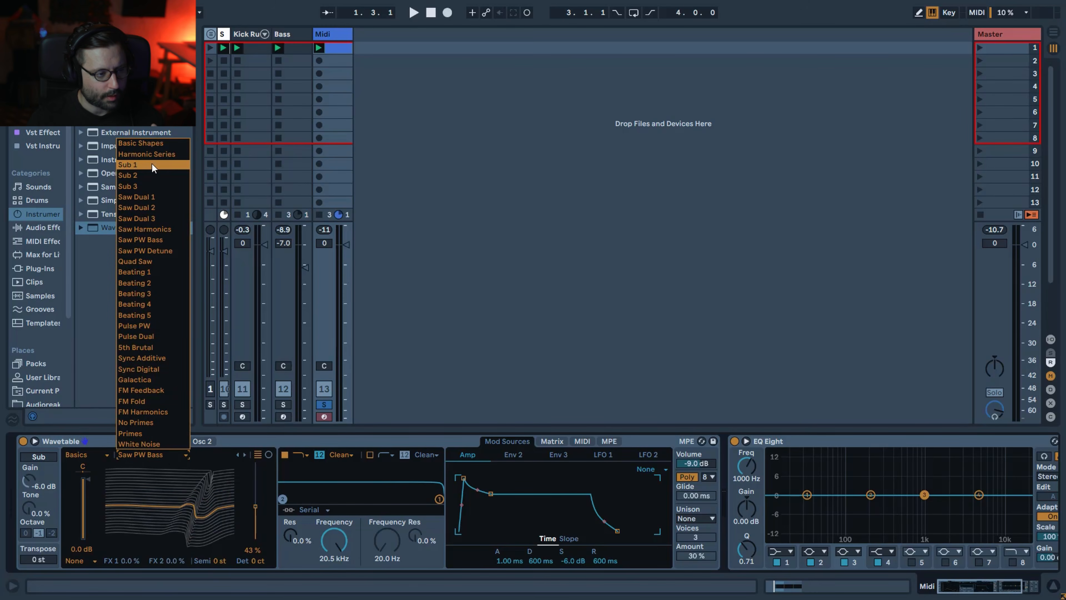
click(150, 143)
drag(174, 496, 174, 478)
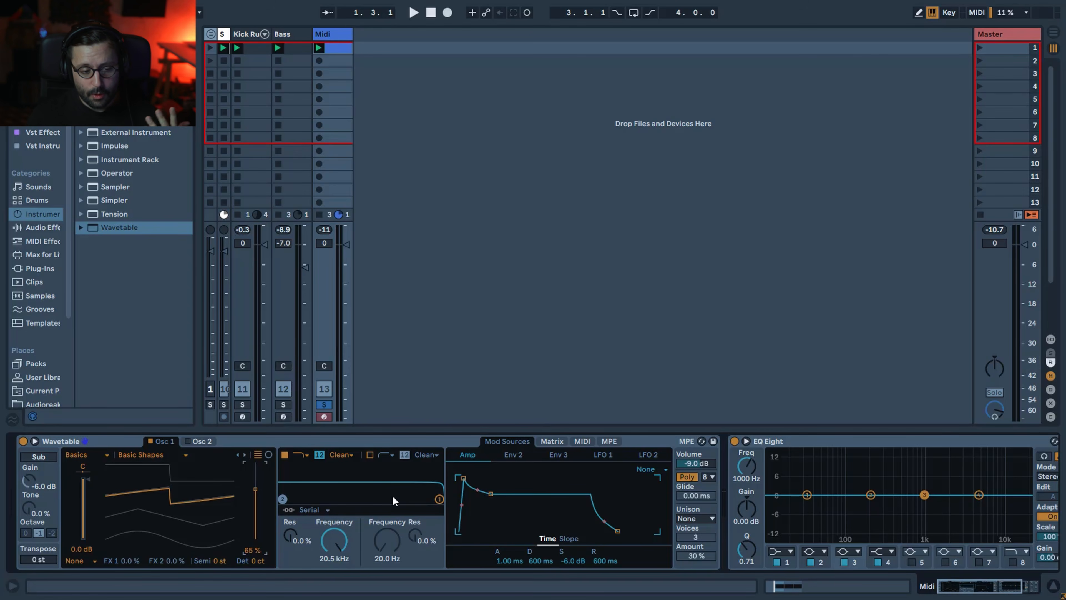
Step: Set Wavetable's first filter to the 24 dB slope and bring its frequency down to 20.0 Hz, checking it in playback
click(320, 454)
drag(334, 542, 334, 588)
key(space)
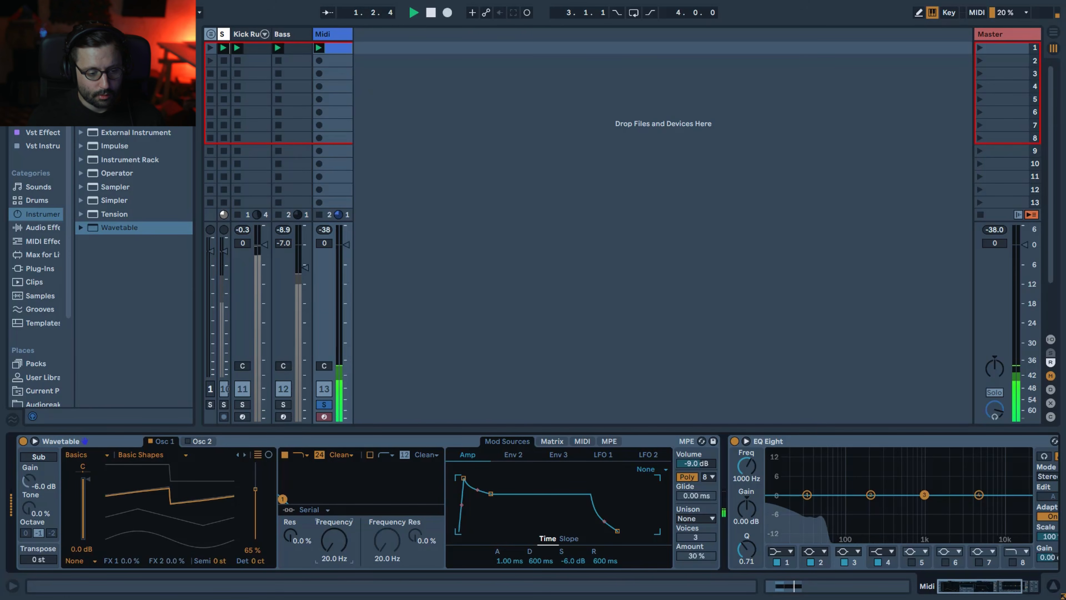
Step: Modulate Filter 1 Freq from Env 2 with an amount of 100 in Wavetable's modulation matrix
click(545, 440)
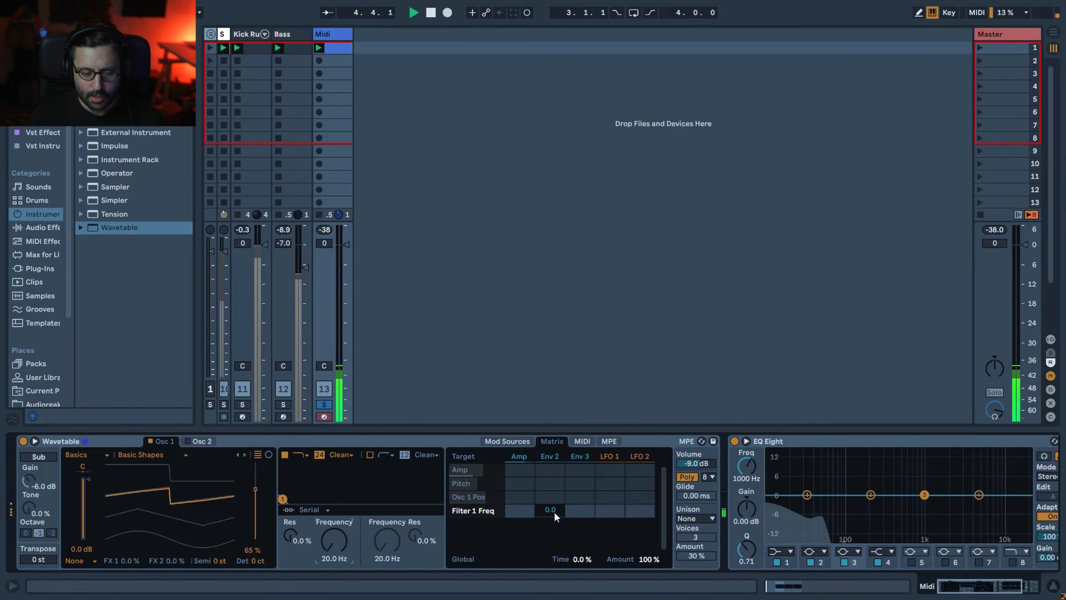
drag(554, 511, 554, 466)
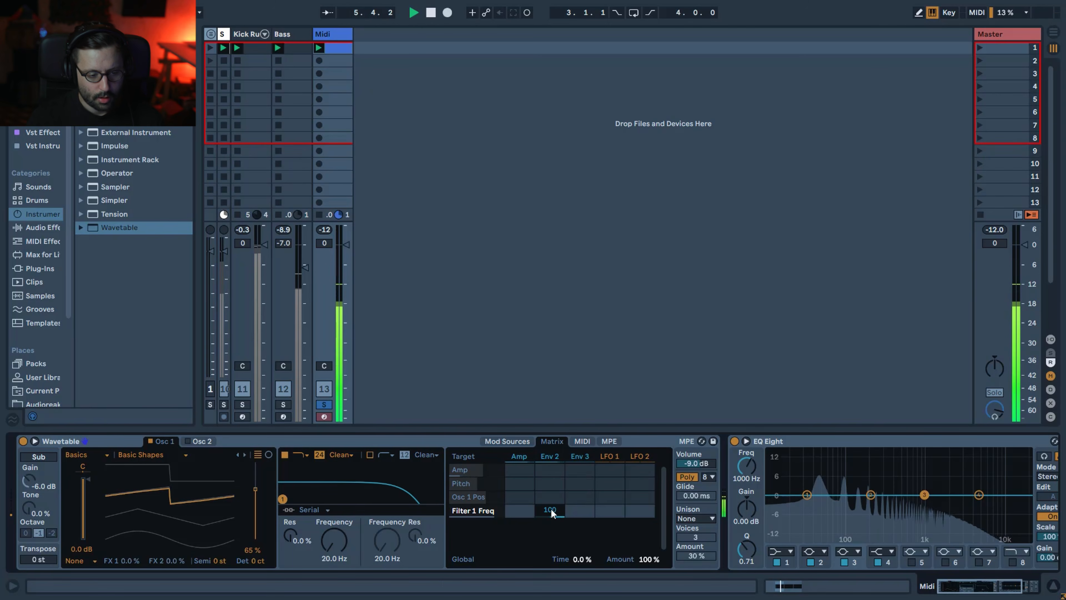
key(space)
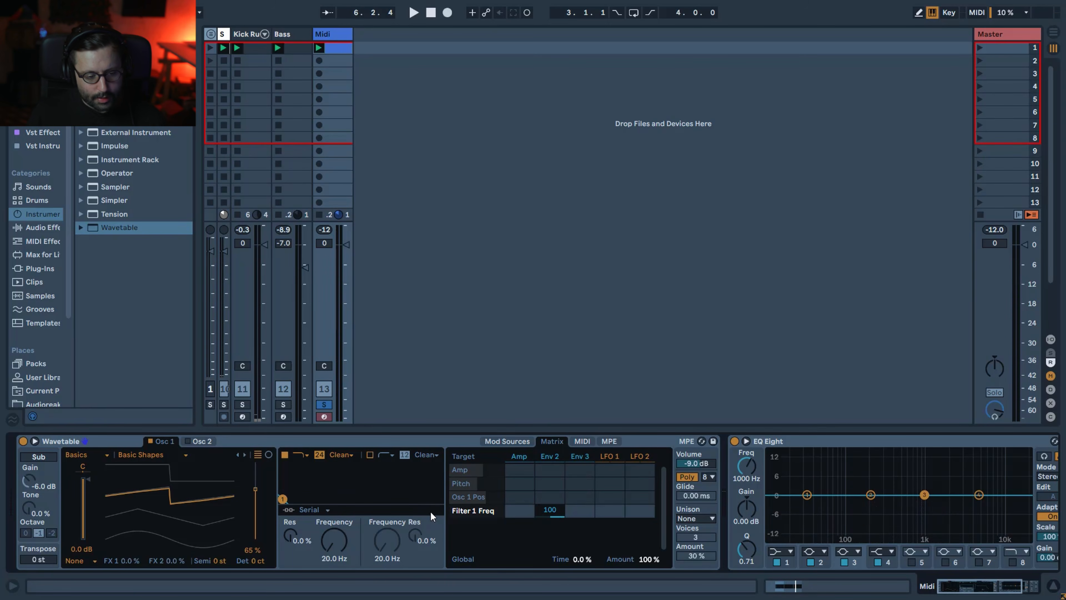
Step: Raise the first filter's resonance to 23 % while the clip plays
click(306, 545)
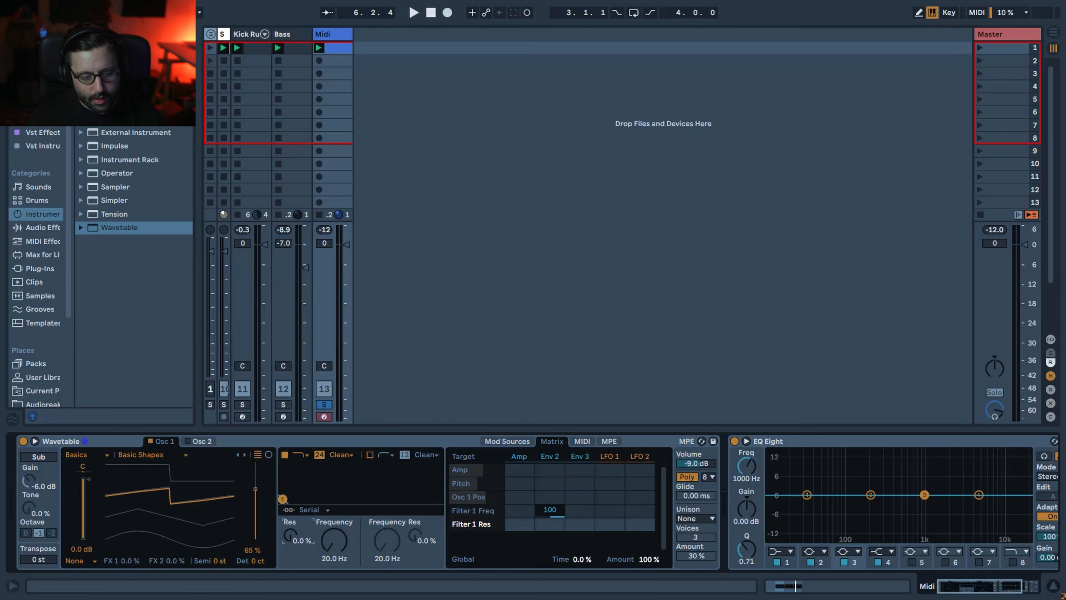
key(space)
drag(307, 545, 307, 530)
key(space)
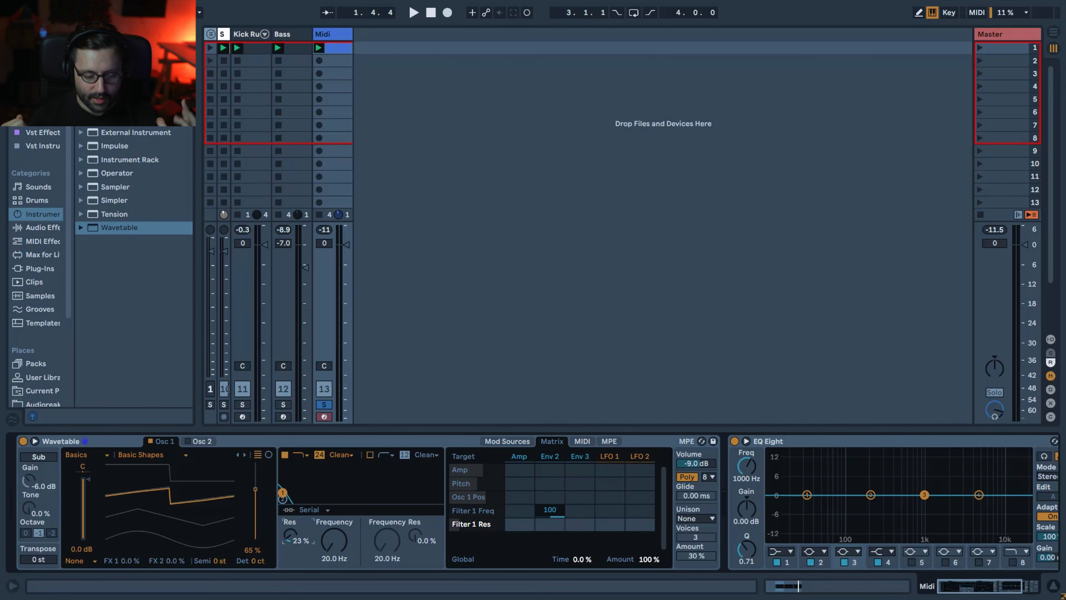
Step: Shape the Amp envelope with 0.00 ms attack, 335 ms decay and -10 dB sustain
click(507, 441)
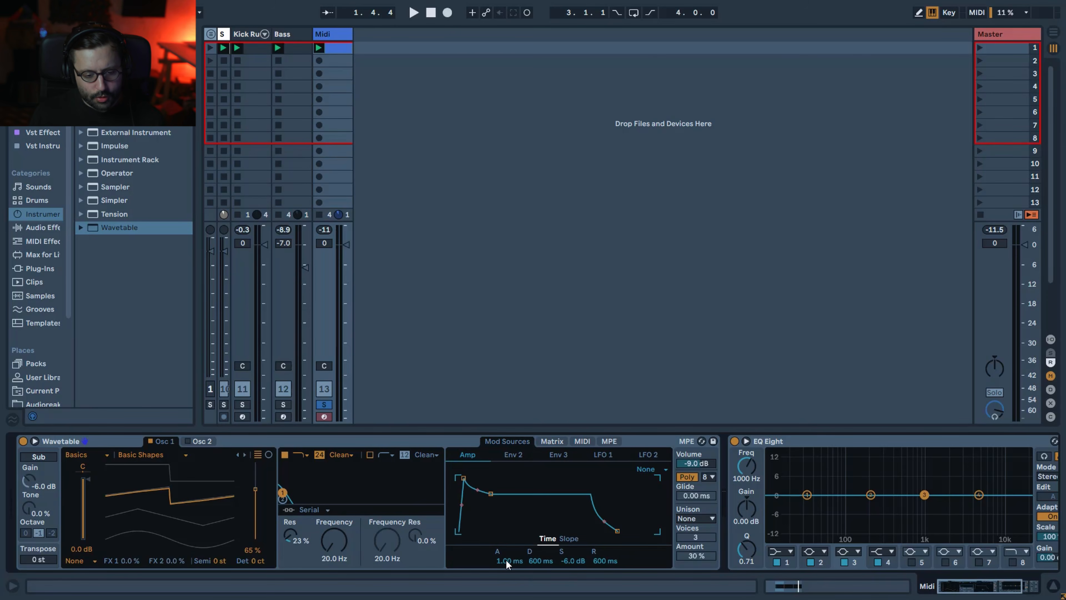
drag(506, 559, 506, 571)
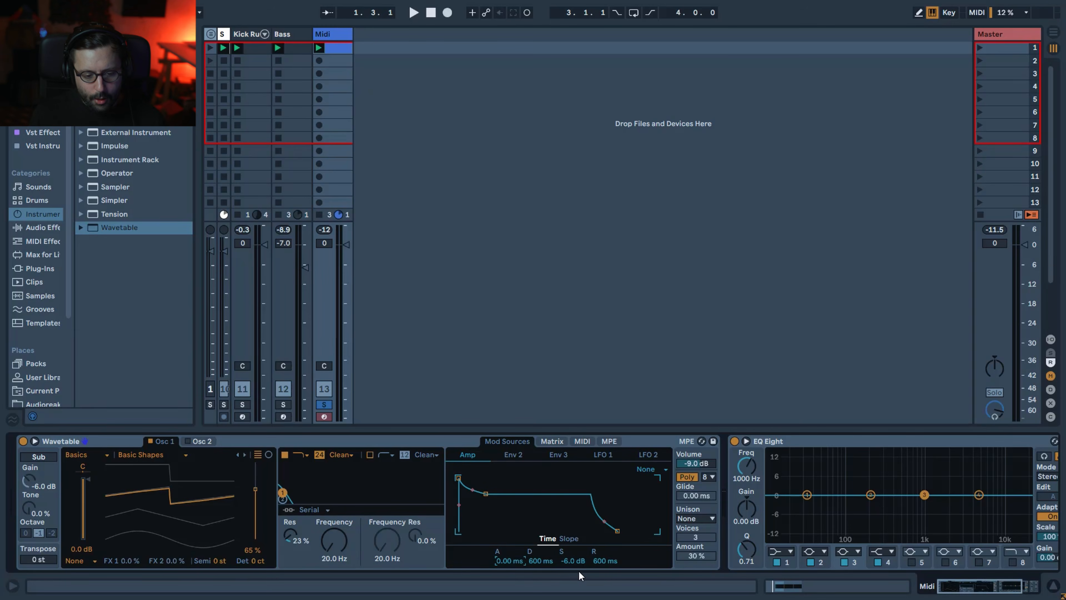
key(space)
drag(575, 561, 529, 575)
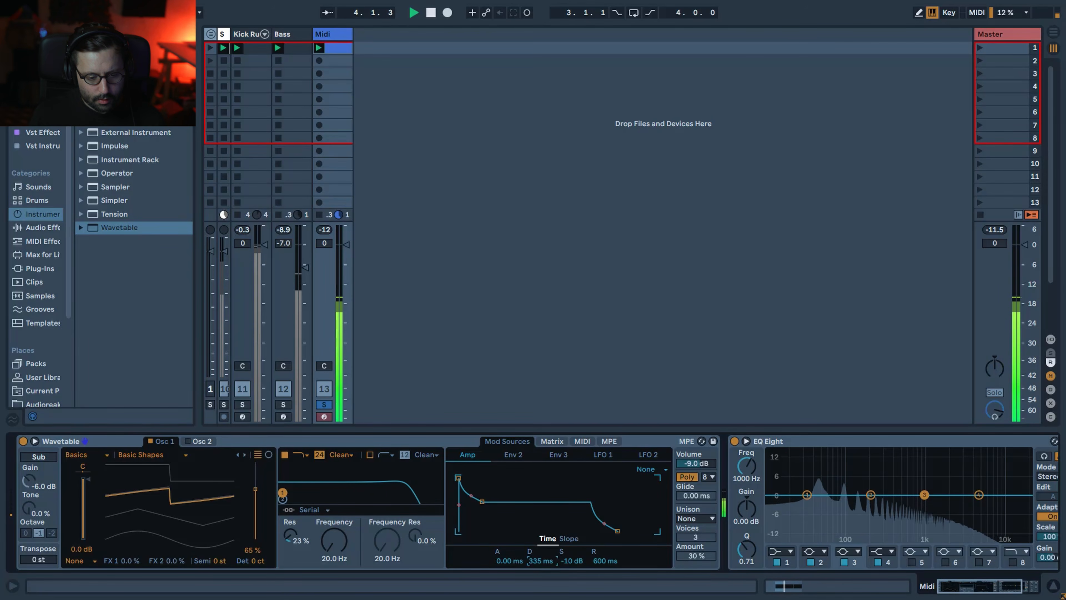
key(space)
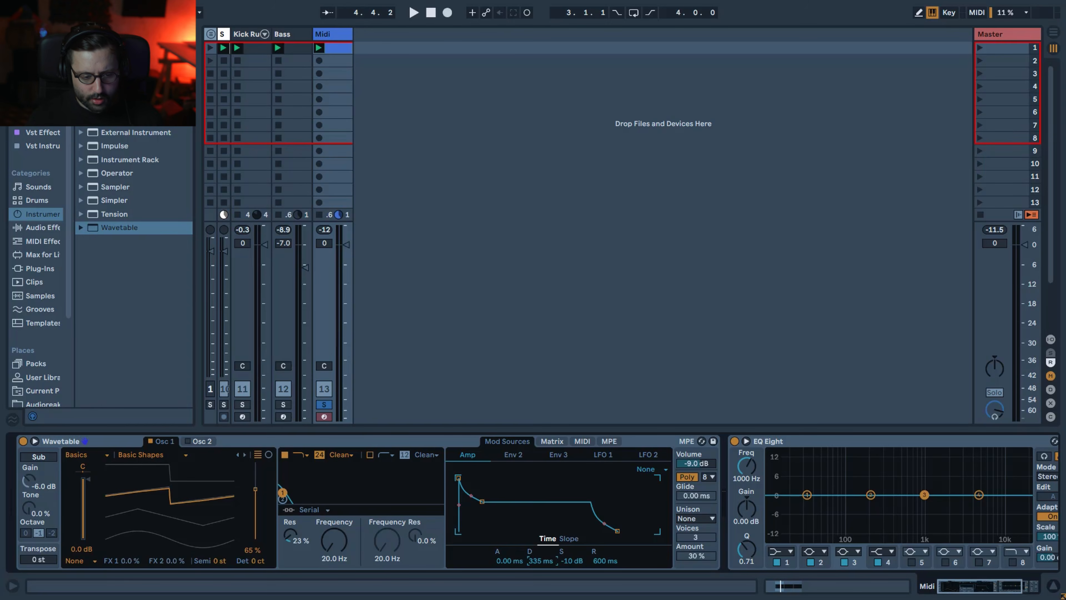
Step: Set Env 2's sustain to 0.0 % and its attack to 0.00 ms while listening to the clip
click(519, 462)
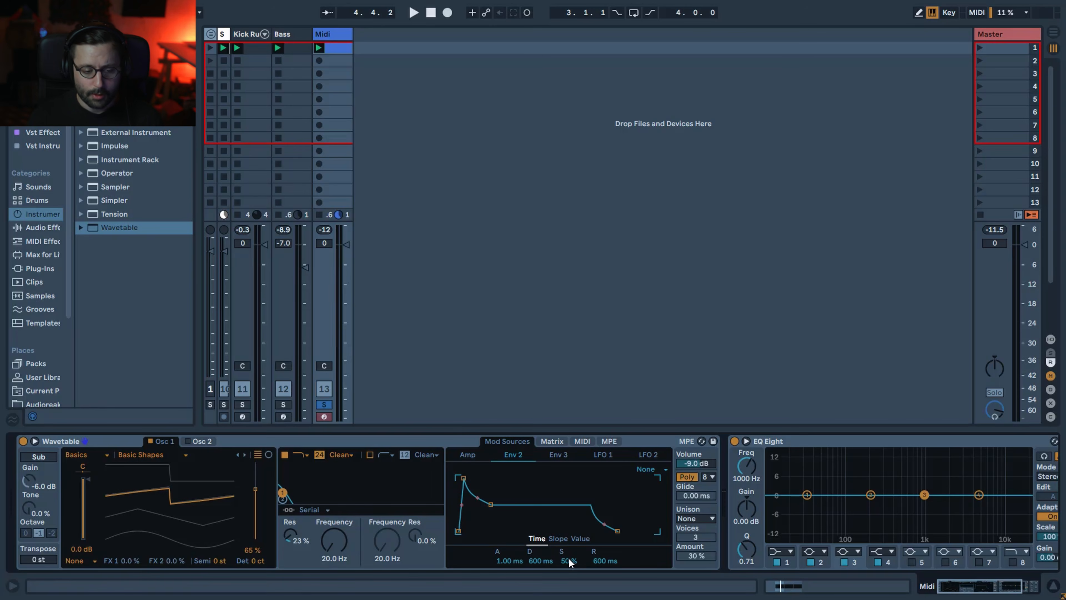
key(space)
drag(570, 563, 570, 588)
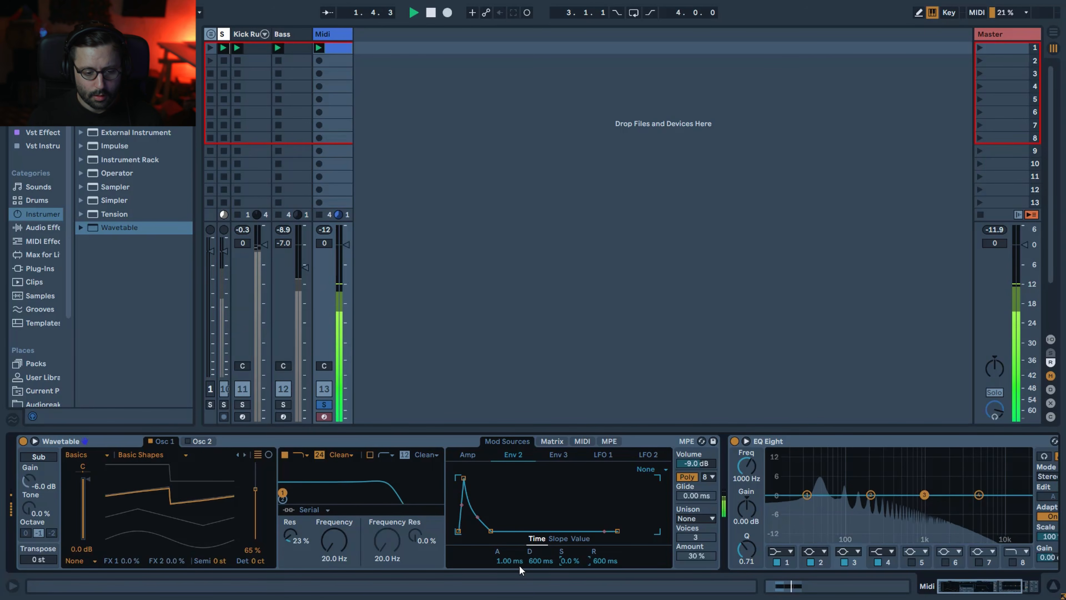
drag(500, 561, 500, 588)
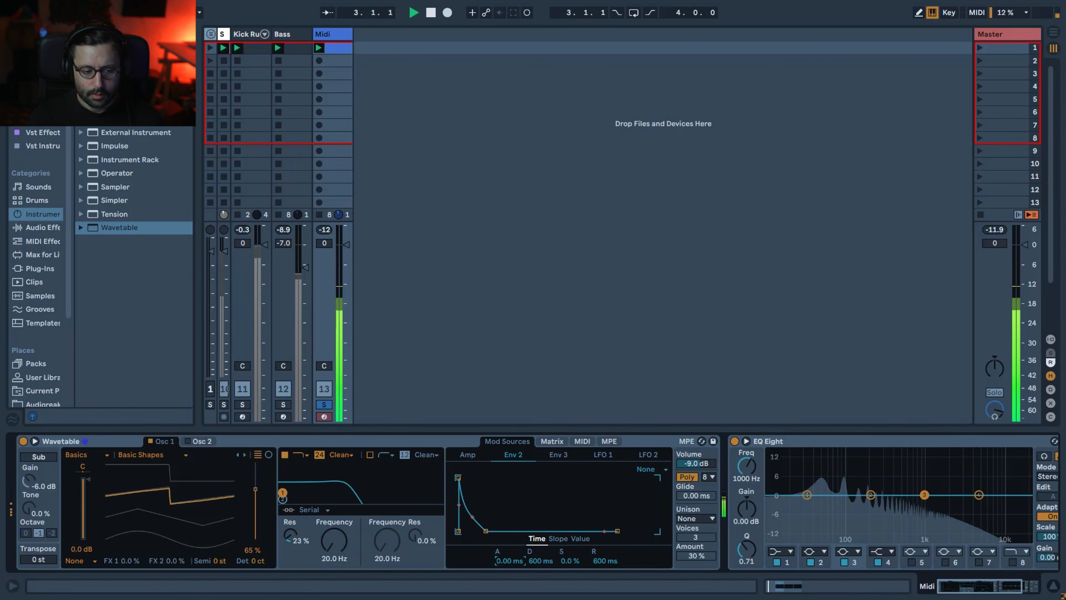
key(space)
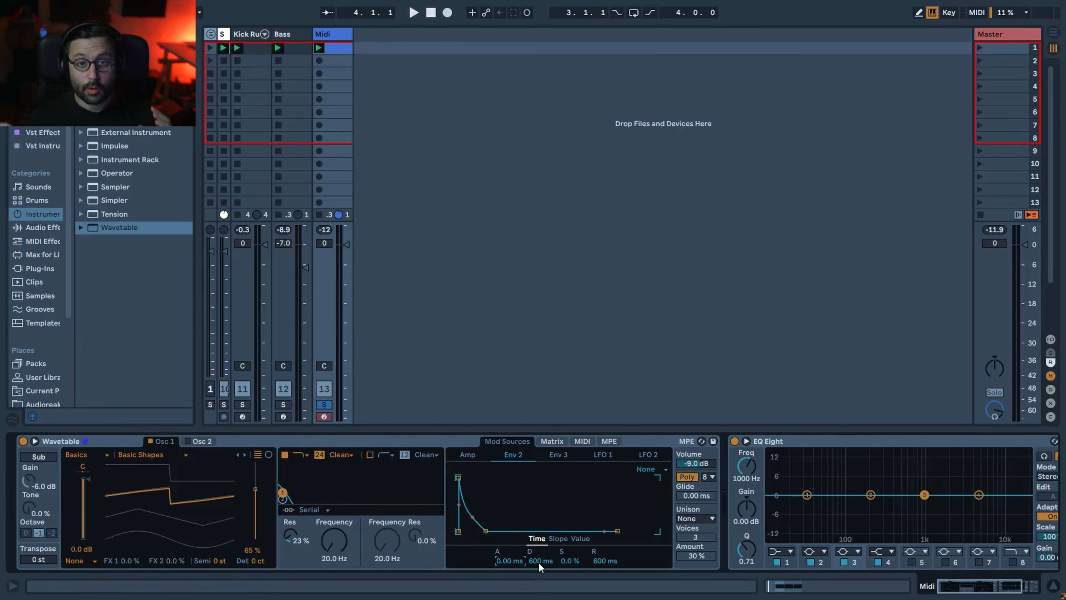
Step: Shorten Env 2's decay to 174 ms and its release to 127 ms during playback
key(space)
drag(538, 561, 538, 580)
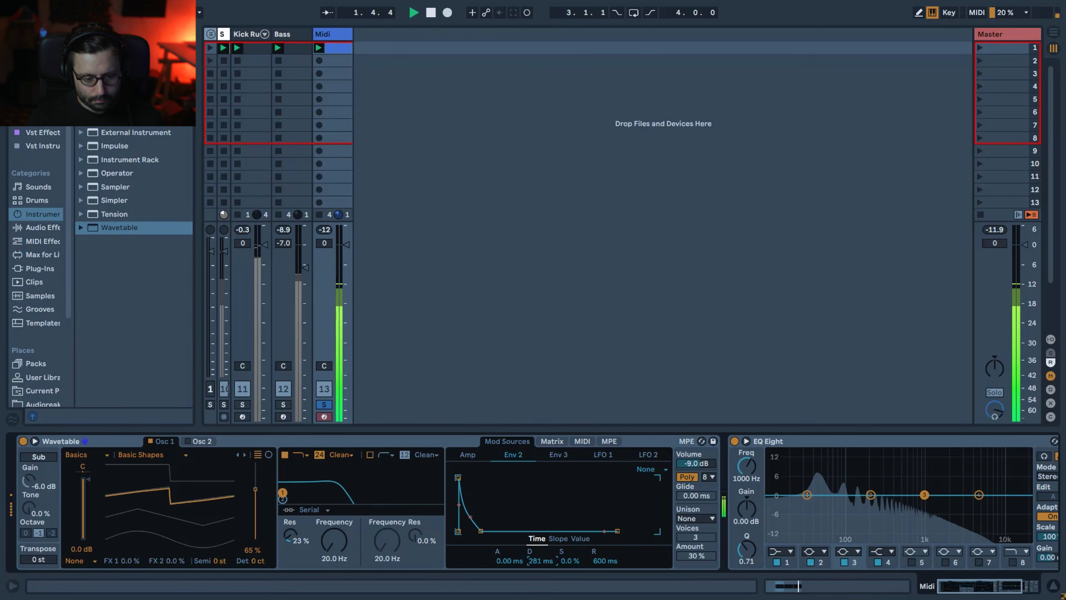
drag(607, 561, 606, 573)
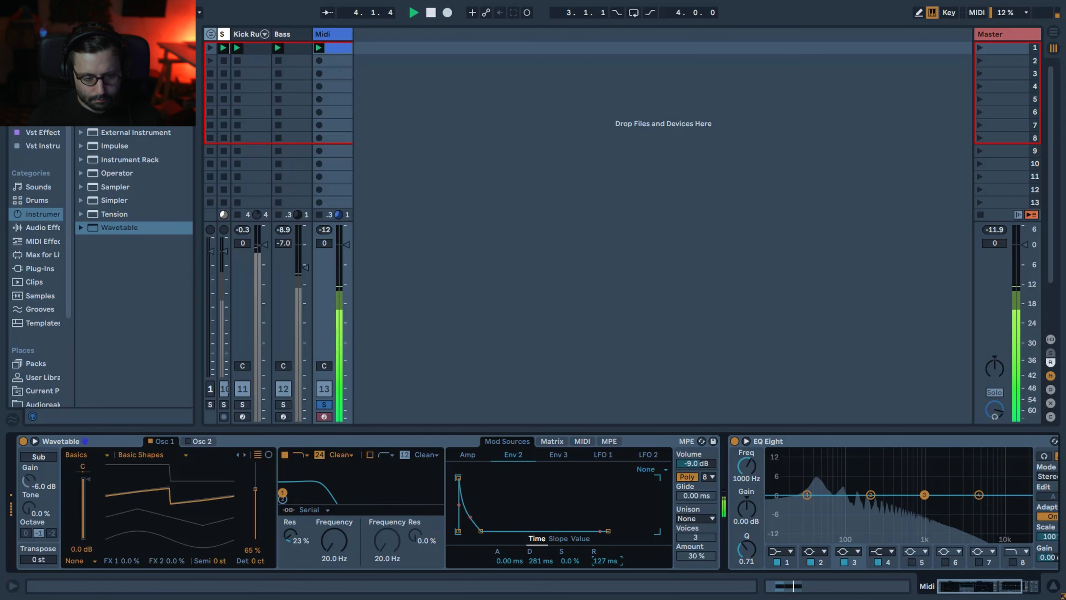
click(541, 560)
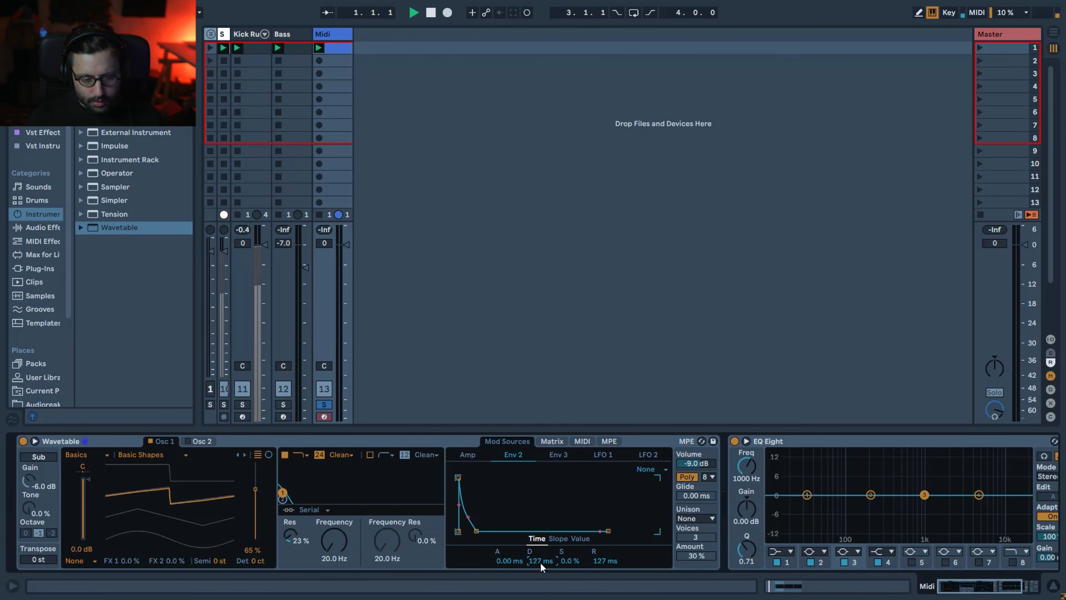
drag(539, 562, 540, 553)
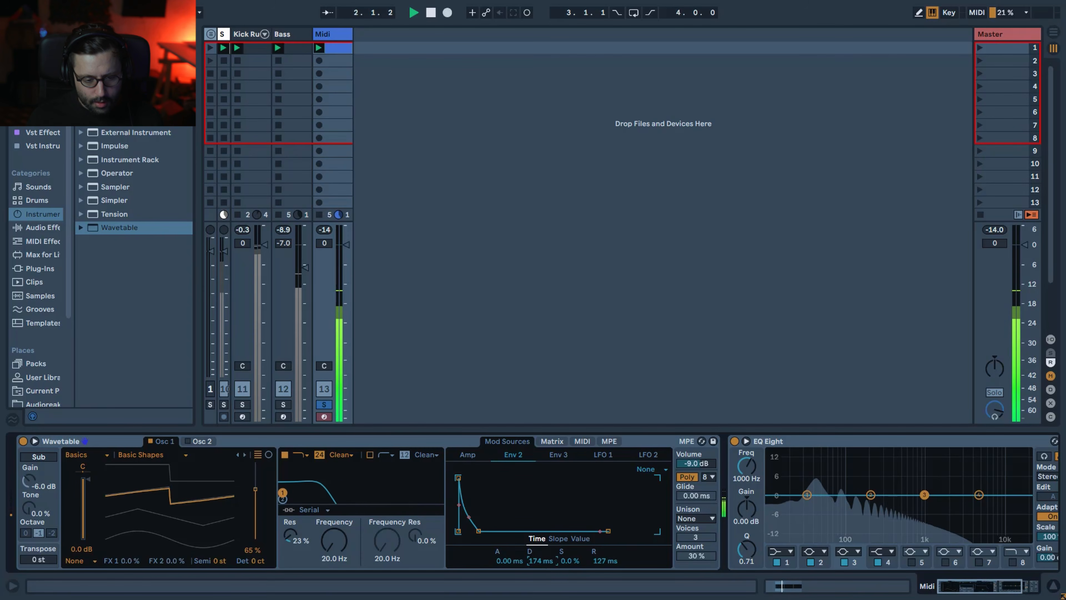
key(space)
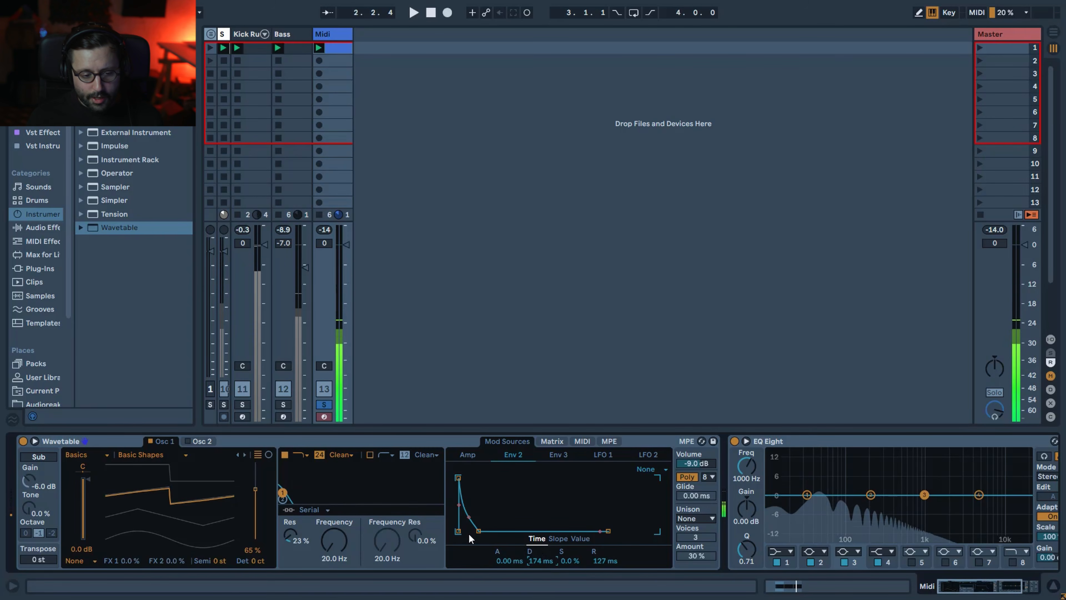
Step: Adjust Env 2's decay slope to 25 % while listening to the filter movement
click(556, 539)
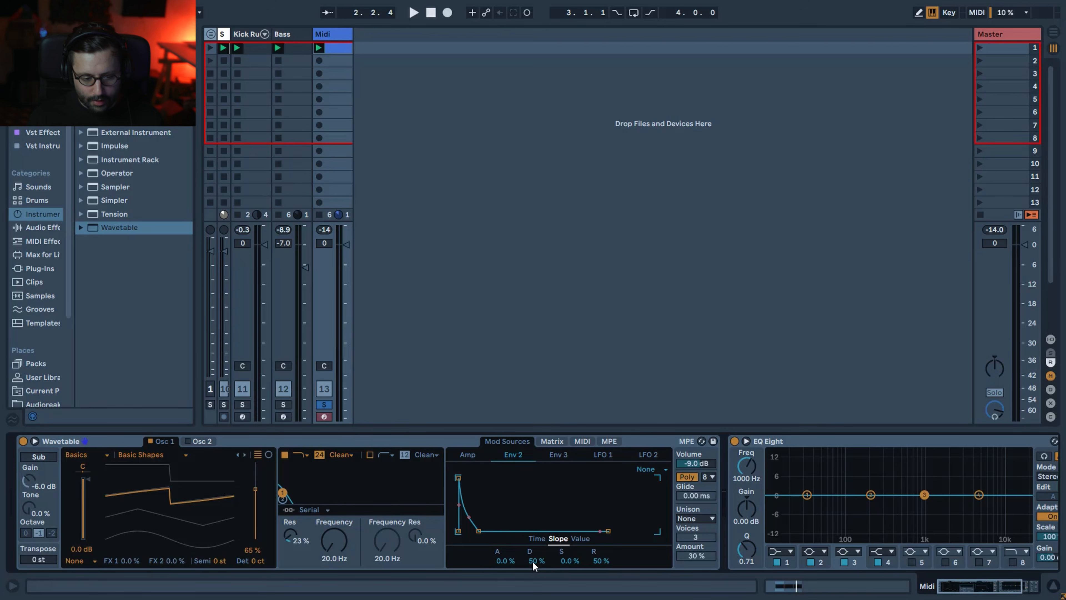
key(space)
drag(534, 561, 534, 554)
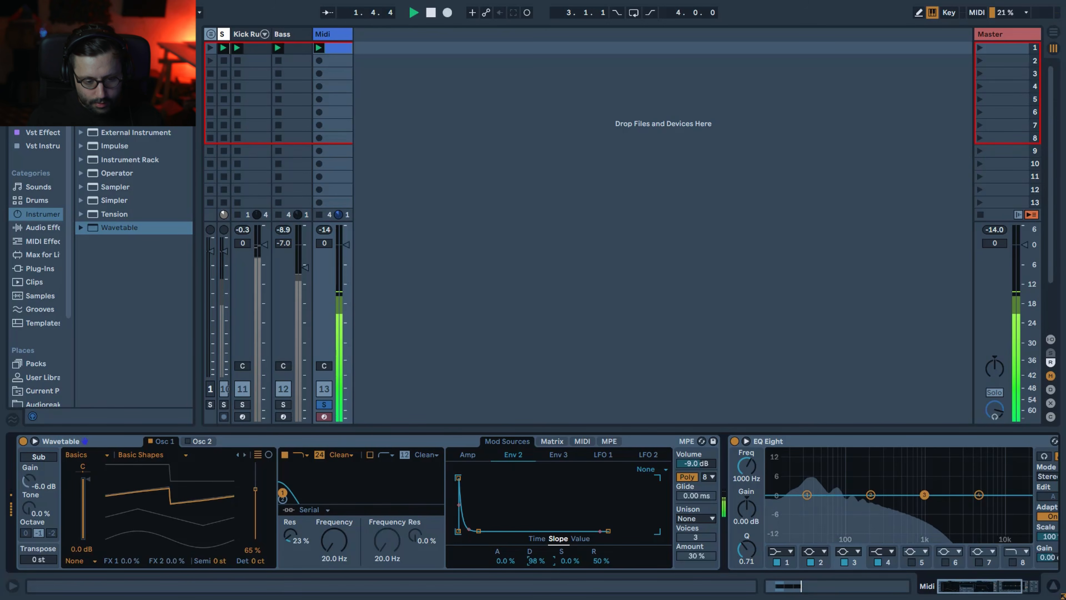
drag(534, 561, 534, 578)
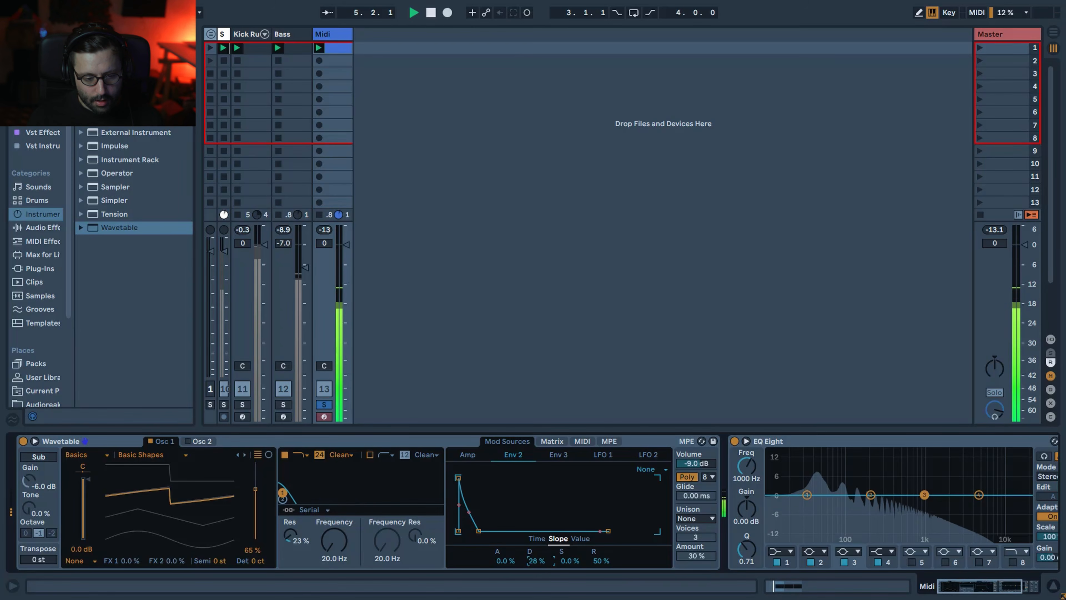
mouse_move(534, 578)
mouse_down()
mouse_move(534, 596)
mouse_move(534, 578)
mouse_up()
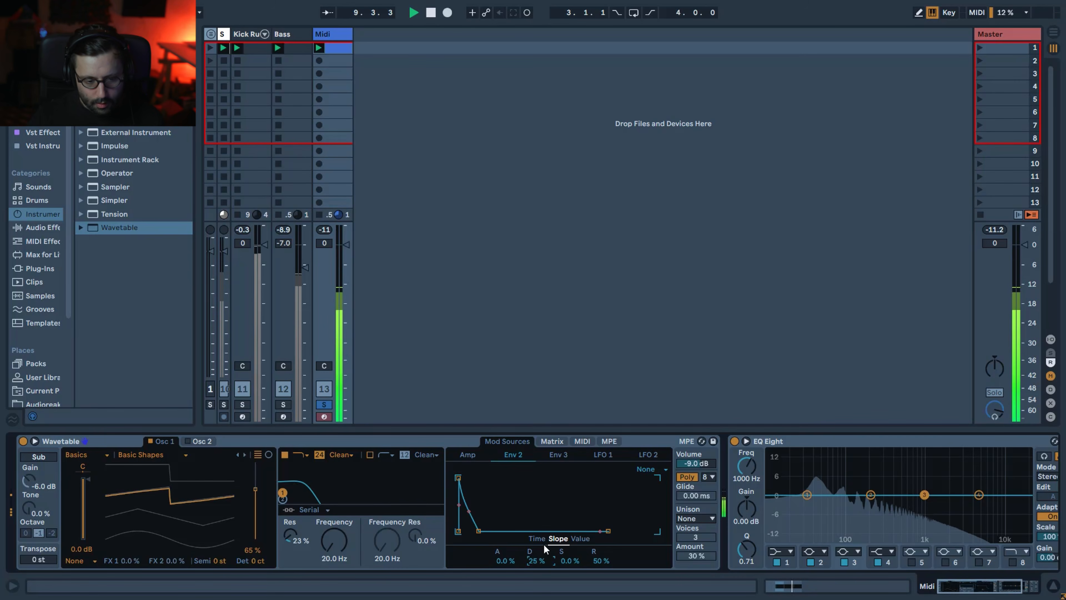
key(space)
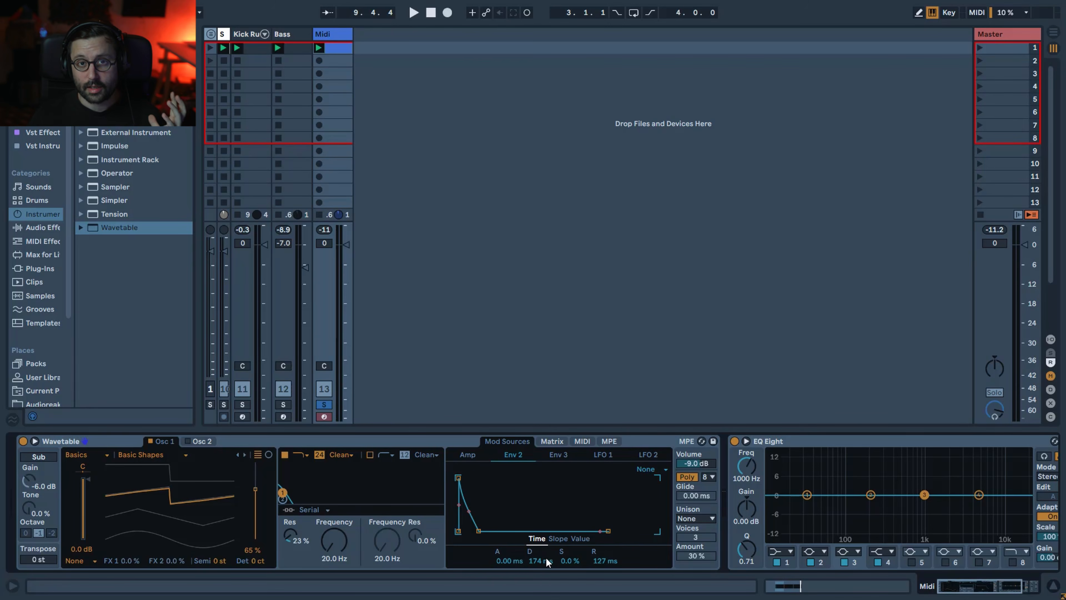
Step: Audition the Midi track alone and unsoloed with the kick and bass, then solo it again and stop playback
key(space)
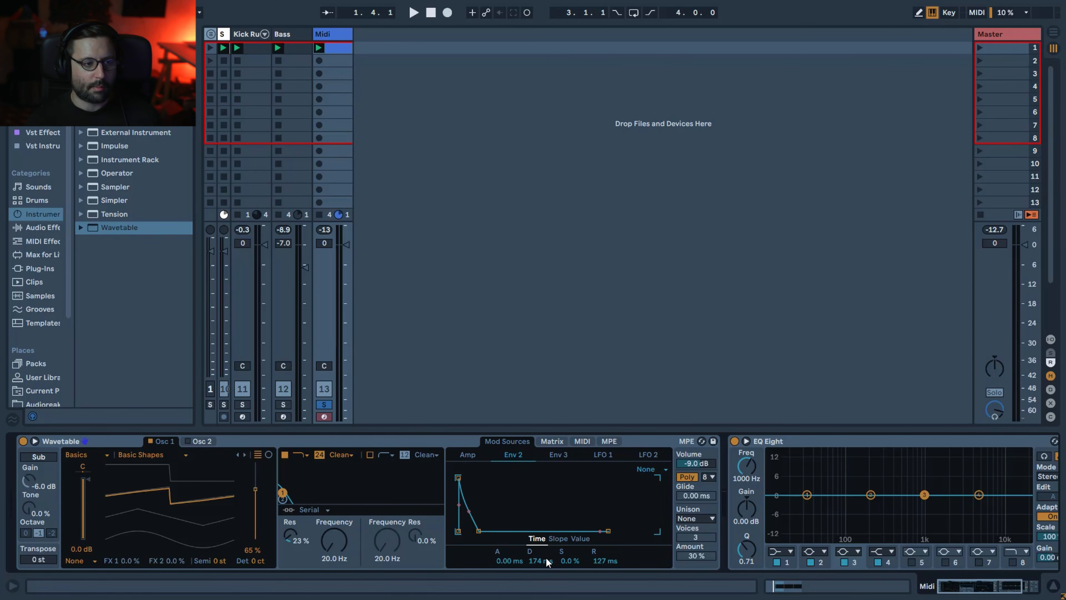
click(324, 404)
key(space)
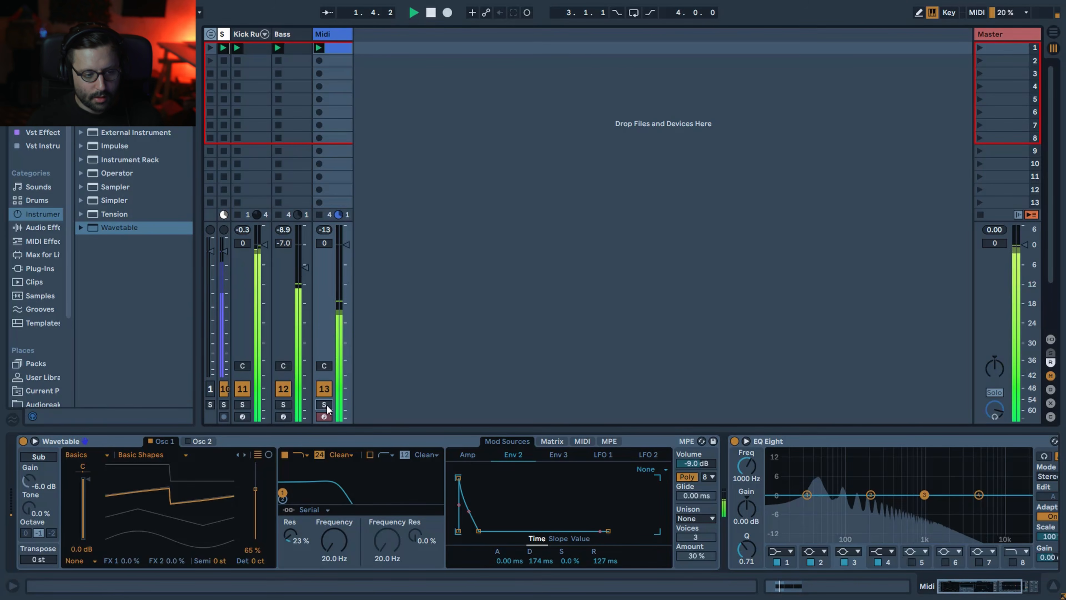
click(324, 403)
key(space)
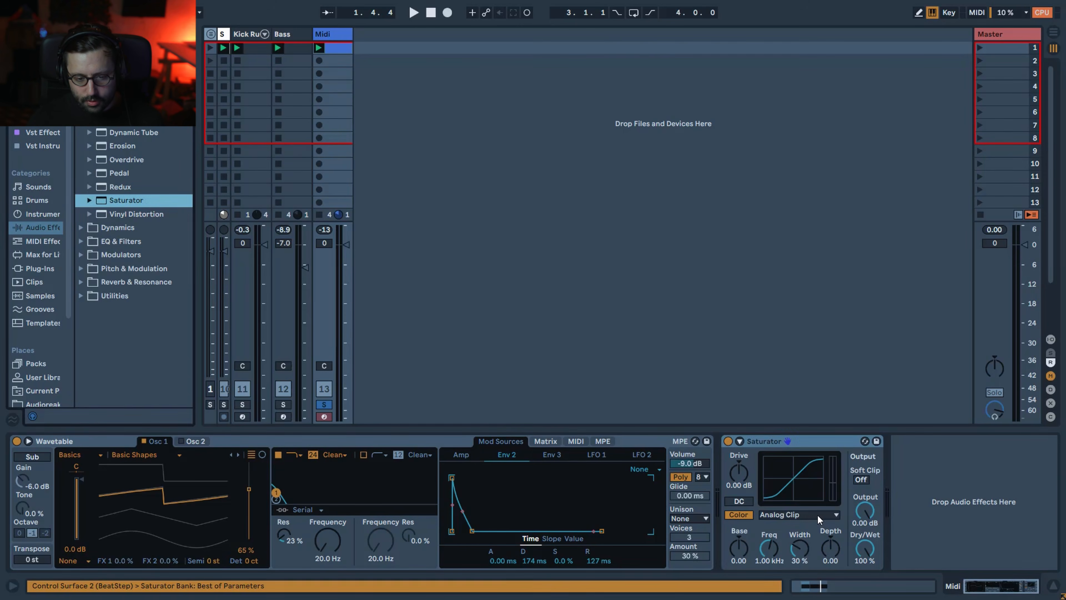
Step: Set the Saturator's curve to Medium Curve and reduce its dry/wet mix to 60.3 % while auditioning the Midi track
click(817, 513)
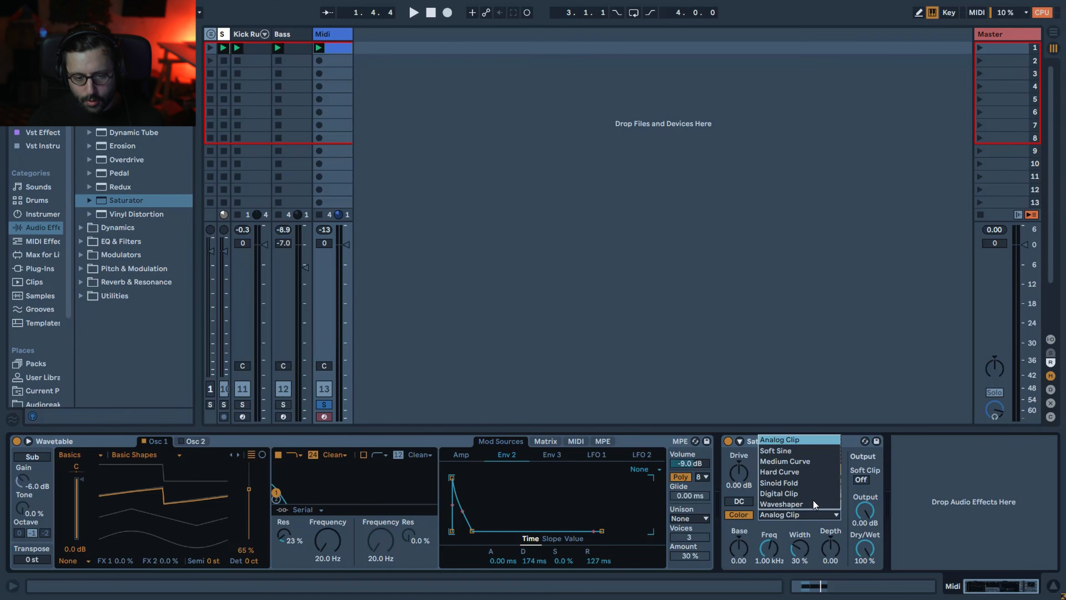
click(808, 463)
key(space)
click(864, 551)
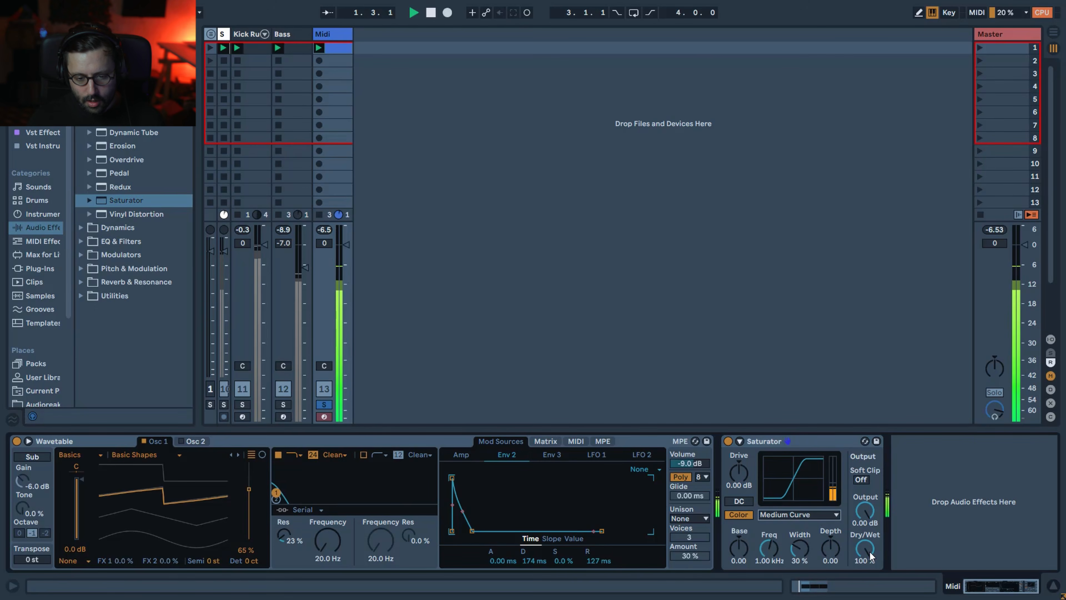
key(space)
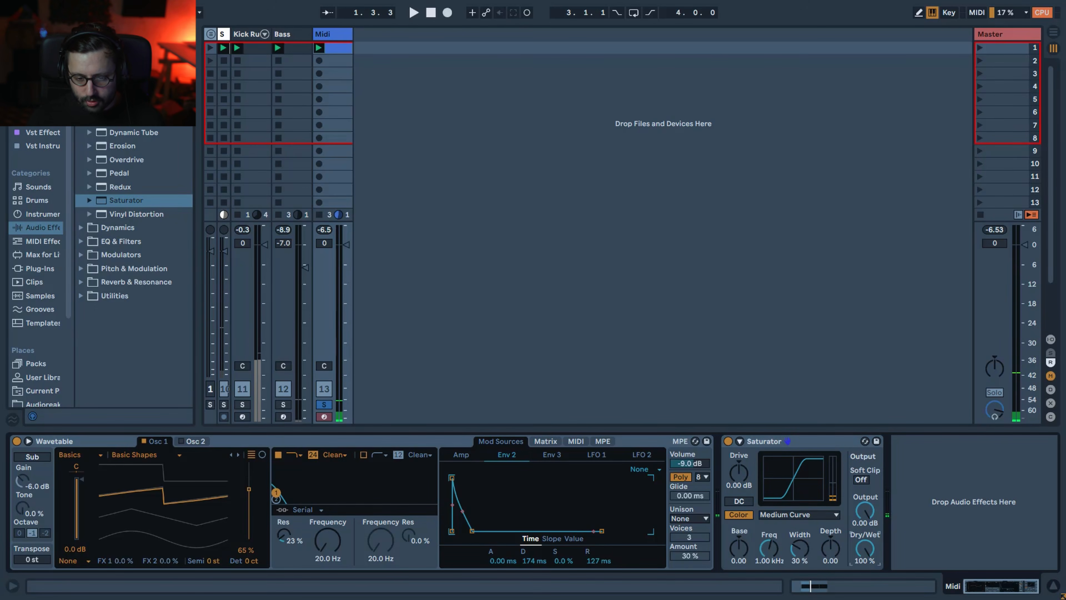
key(space)
drag(865, 549, 864, 581)
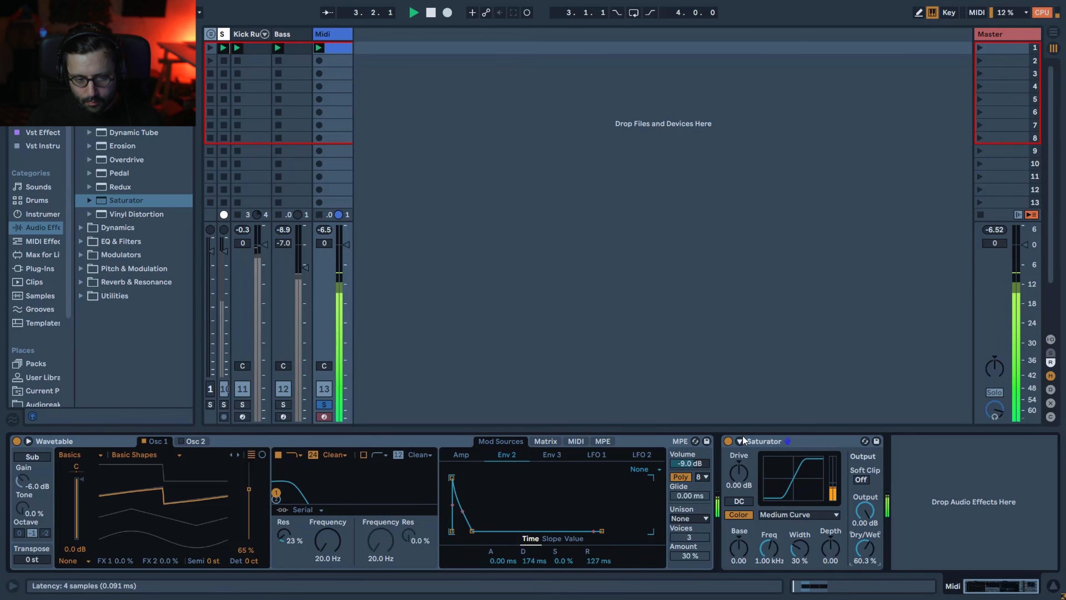
Step: Compare the Midi track with the Saturator bypassed and active, and stop playback
click(727, 440)
click(728, 440)
key(space)
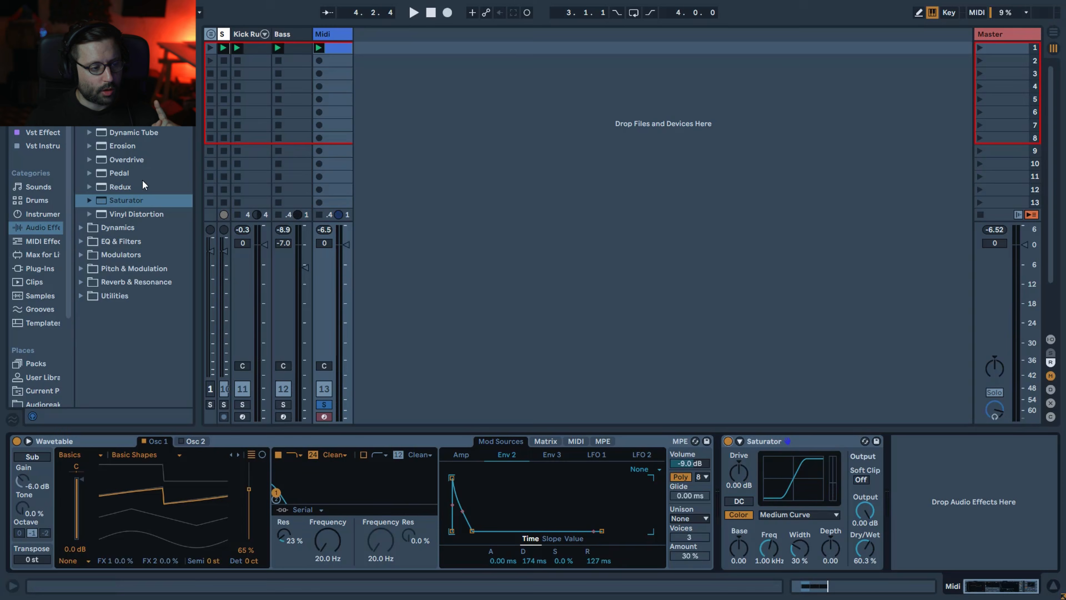
Step: Add Multiband Dynamics from the Dynamics effects after the Saturator on the Midi track
click(82, 228)
drag(138, 159, 936, 504)
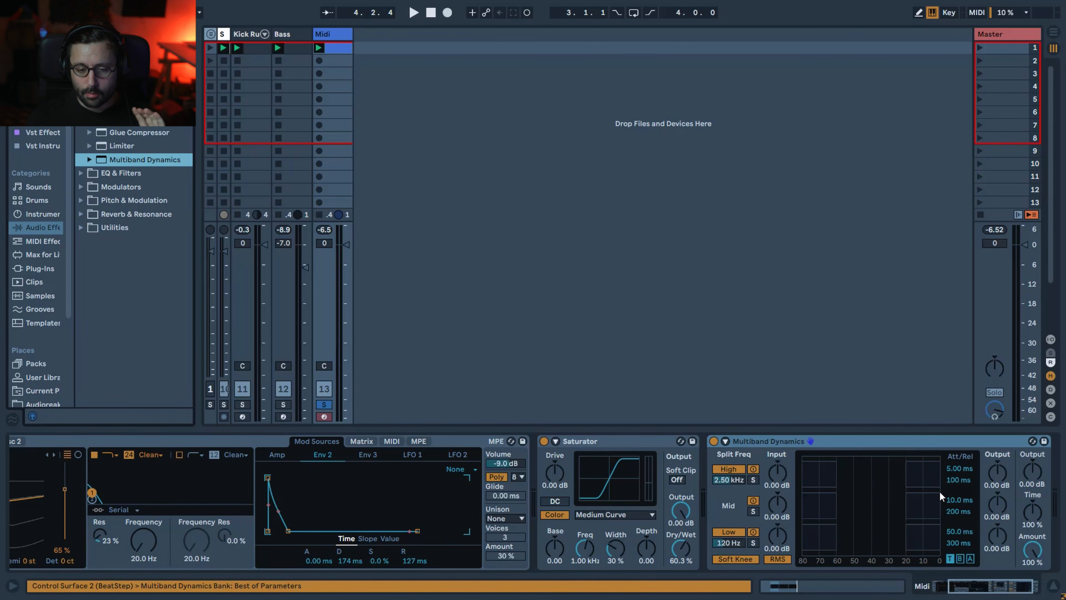
click(973, 588)
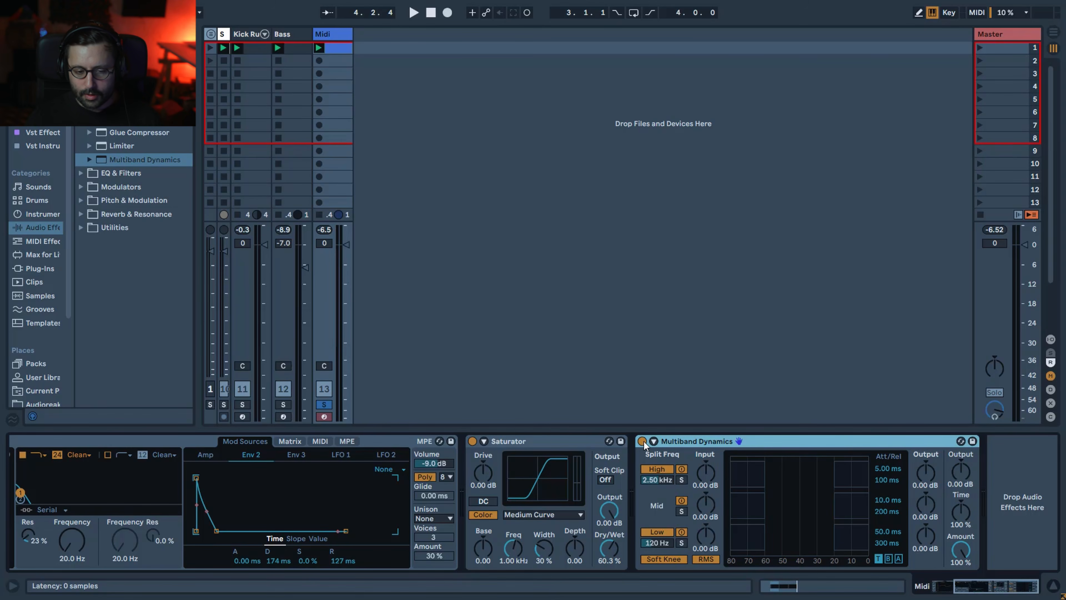
Step: Audition the Midi track with Multiband Dynamics switched off and back on at its default settings
key(space)
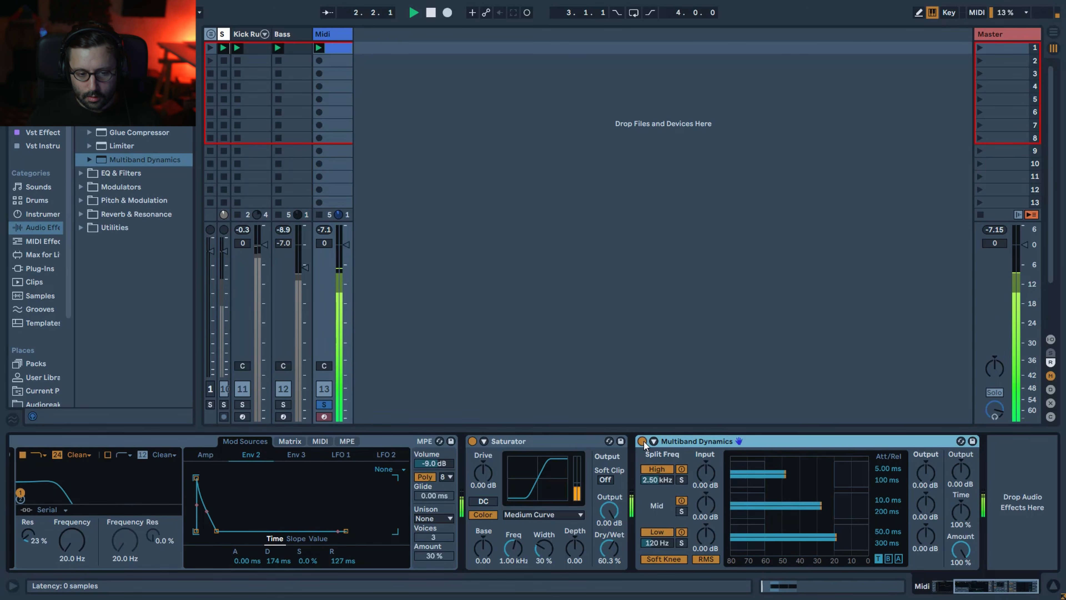
click(644, 440)
click(642, 441)
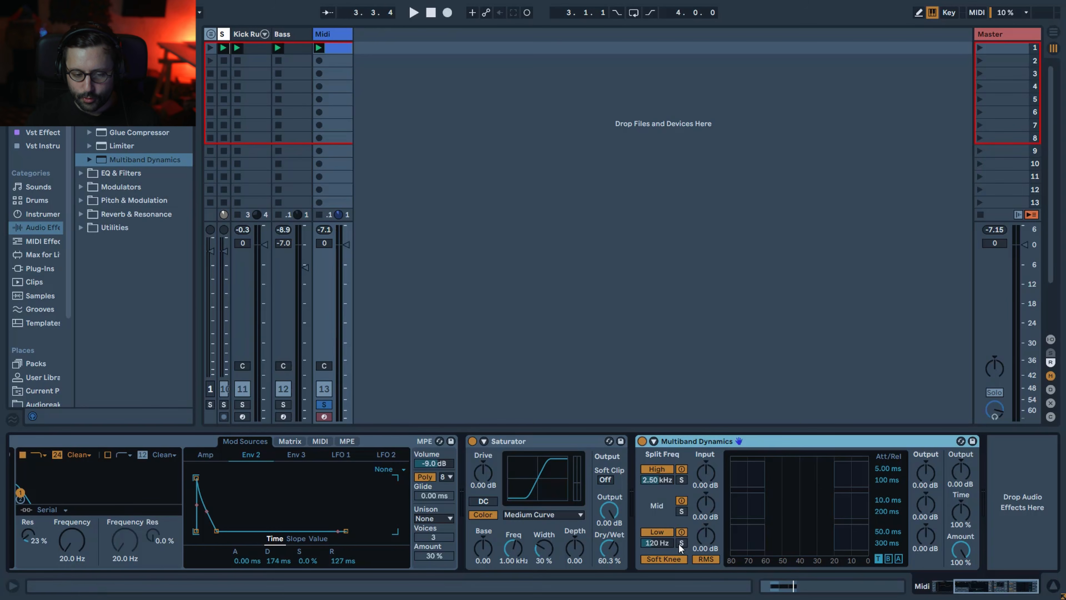
Step: Set the Multiband Dynamics crossovers to 217 Hz for the low band and 1.05 kHz for the high band during playback
key(space)
drag(659, 543, 658, 499)
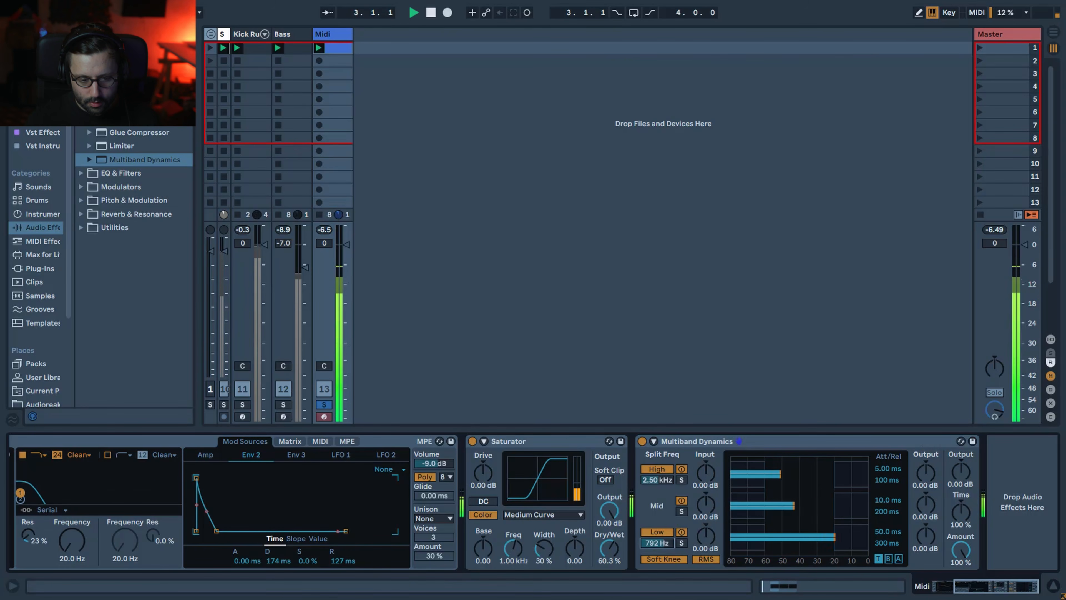
text(217)
key(Return)
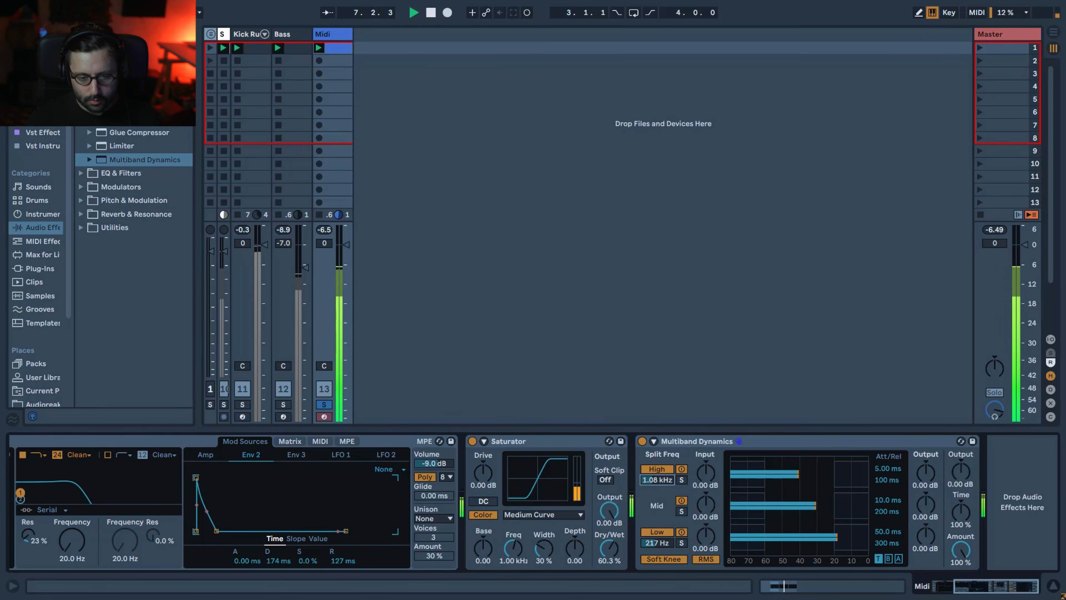
drag(657, 480, 658, 481)
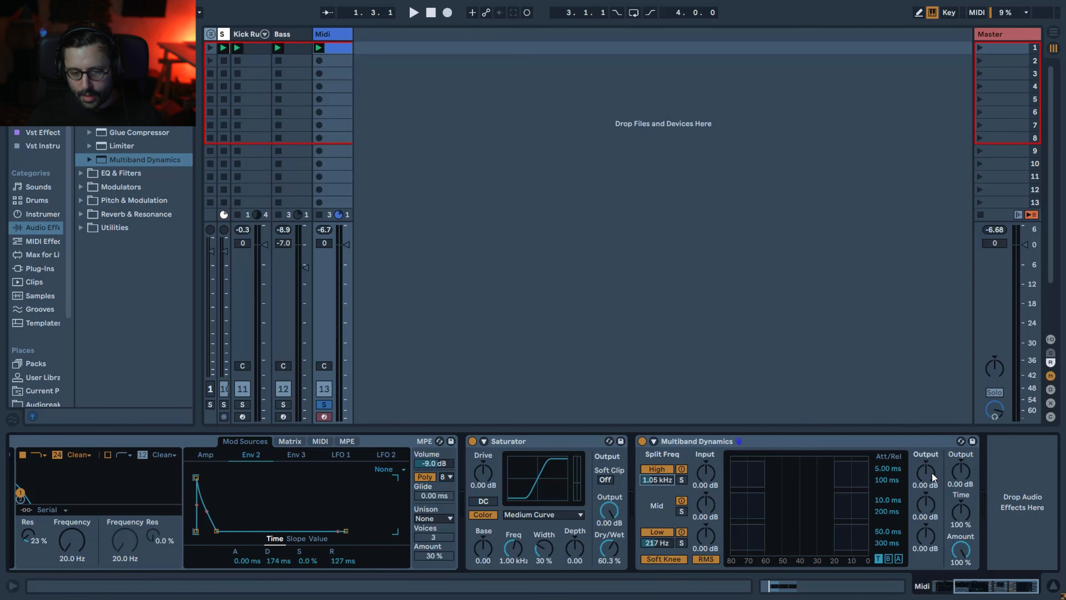
Step: Set the Multiband Dynamics band outputs to -3.70 dB high, -3.00 dB mid and 4.00 dB low while listening
key(space)
drag(927, 472, 927, 475)
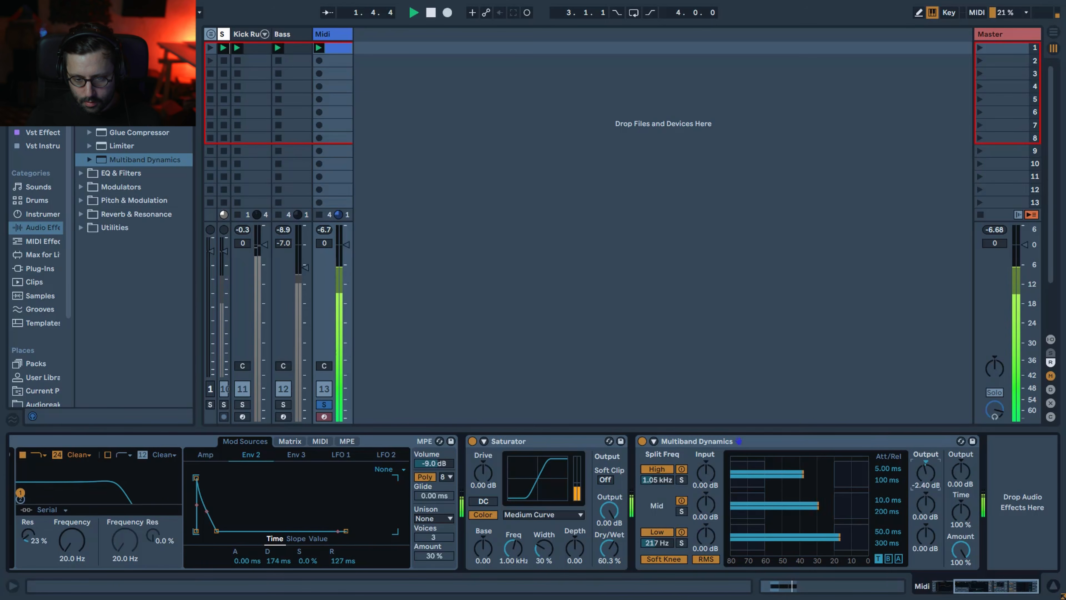
click(925, 509)
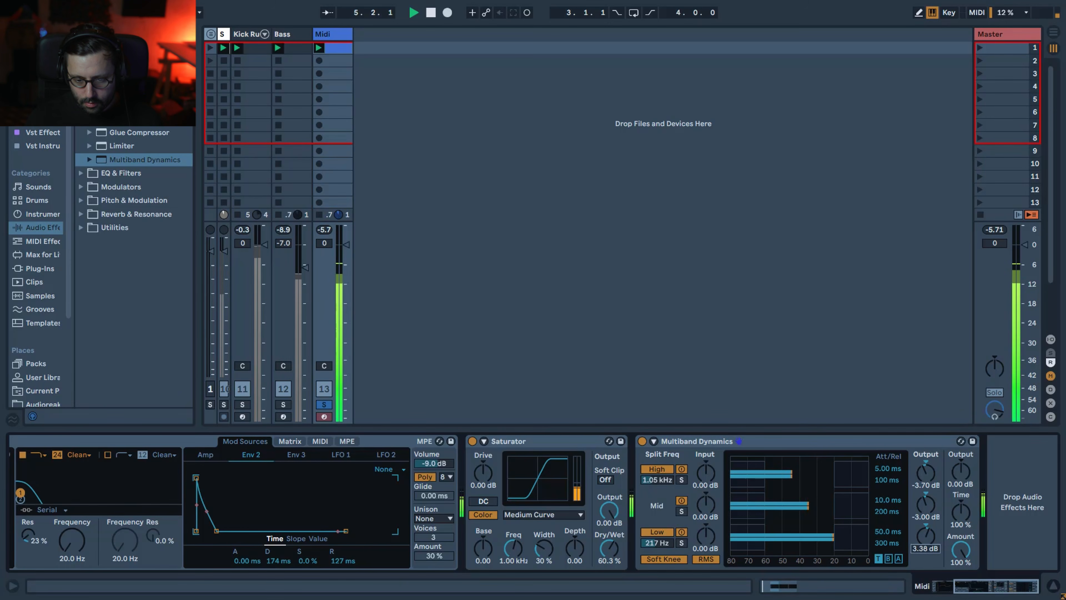
mouse_move(916, 548)
mouse_down()
mouse_move(916, 527)
mouse_move(916, 569)
mouse_up()
key(space)
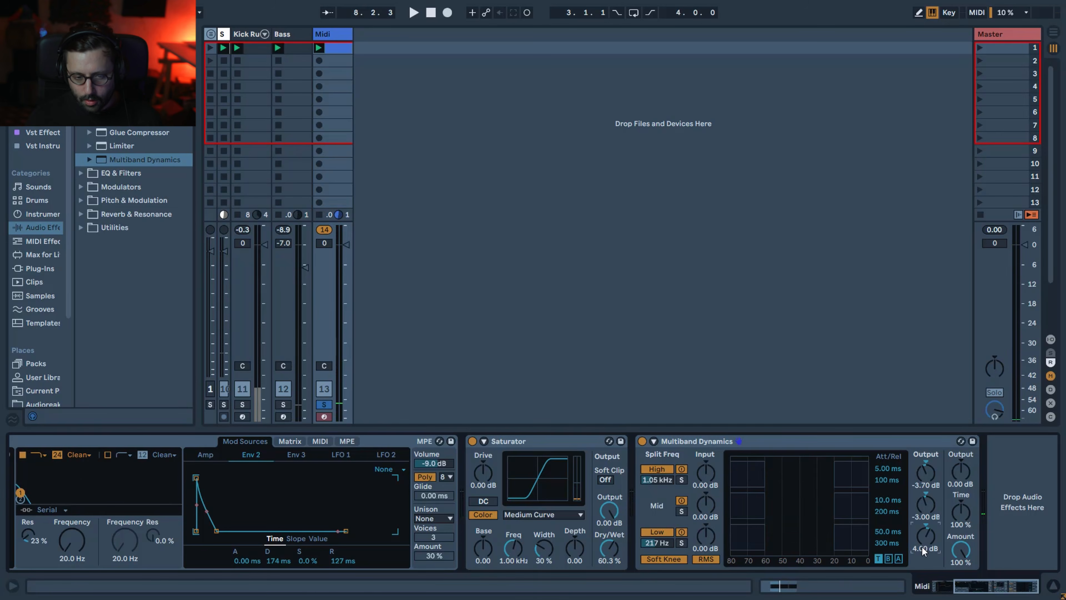
Step: Compare the clip with Multiband Dynamics off and on, and lower the device's overall output to -5.20 dB
key(space)
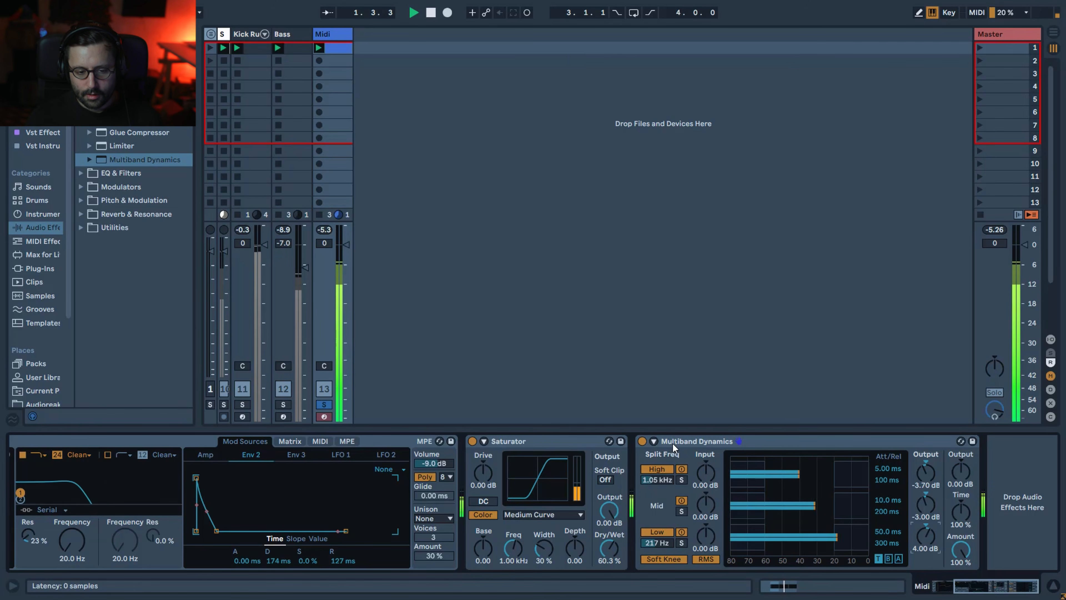
click(642, 441)
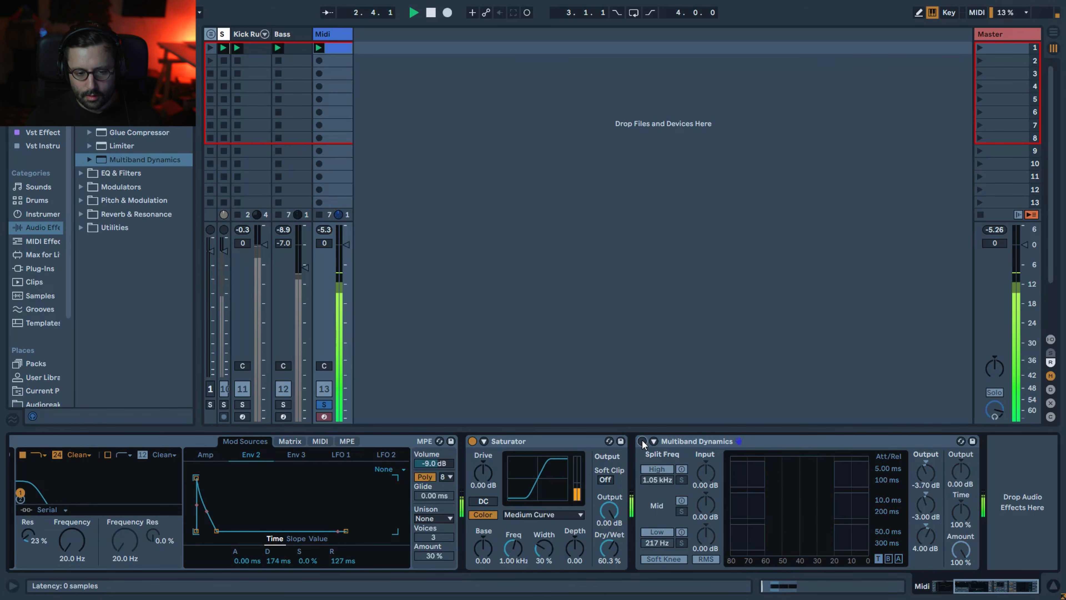
click(642, 440)
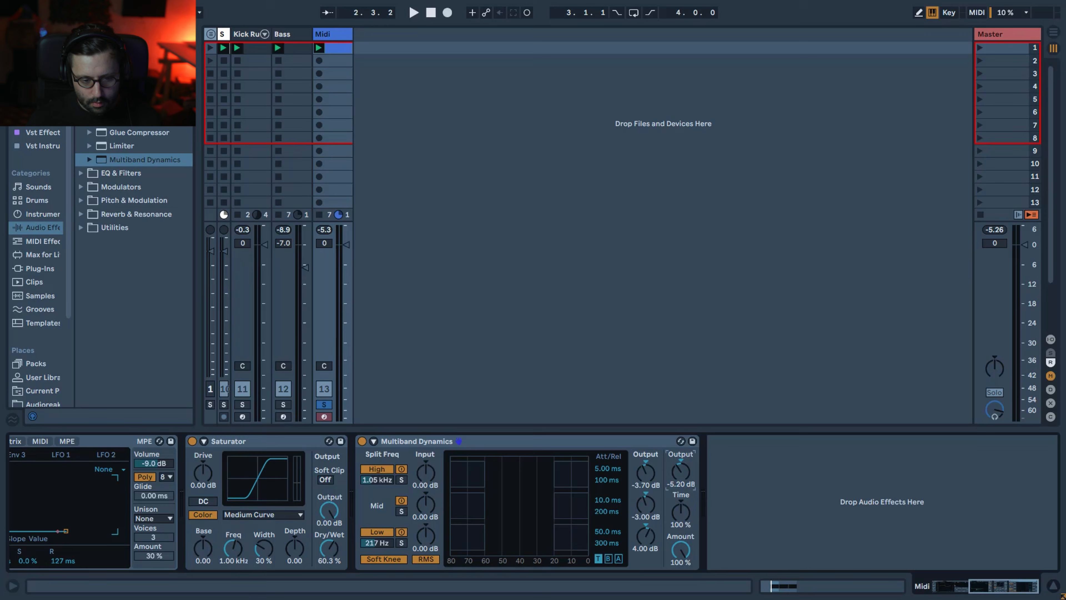
Step: Check the level-matched Multiband Dynamics by bypassing and re-enabling it during playback, then stop
key(space)
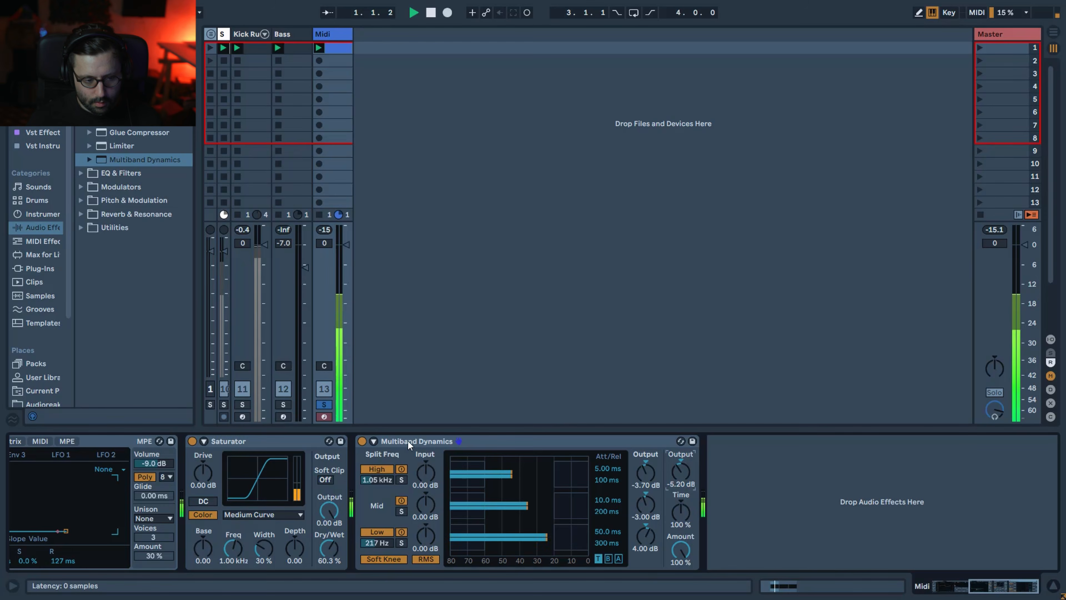
click(361, 441)
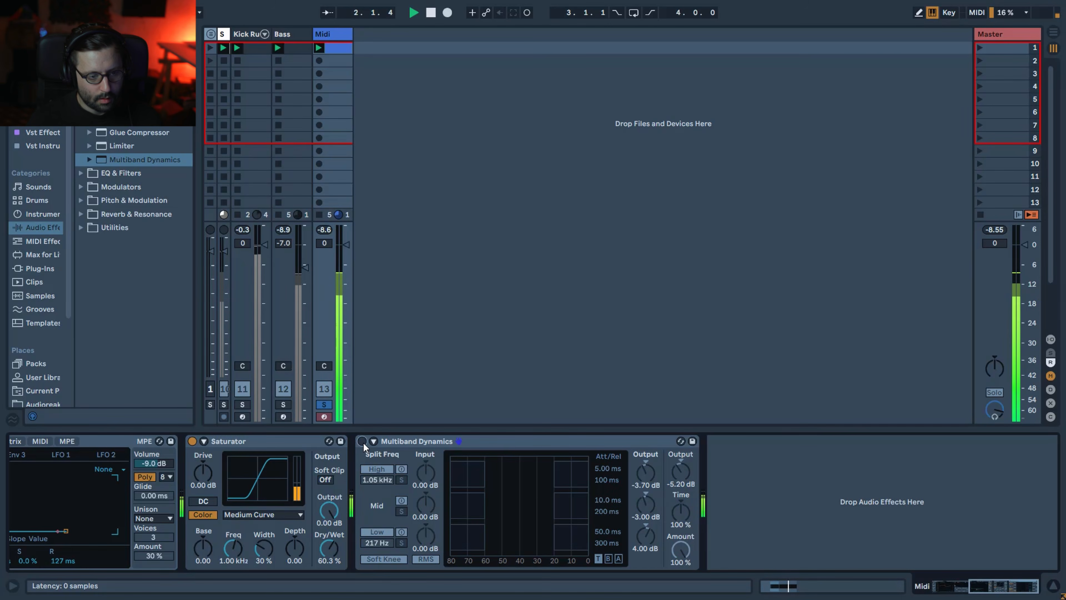
click(362, 441)
key(space)
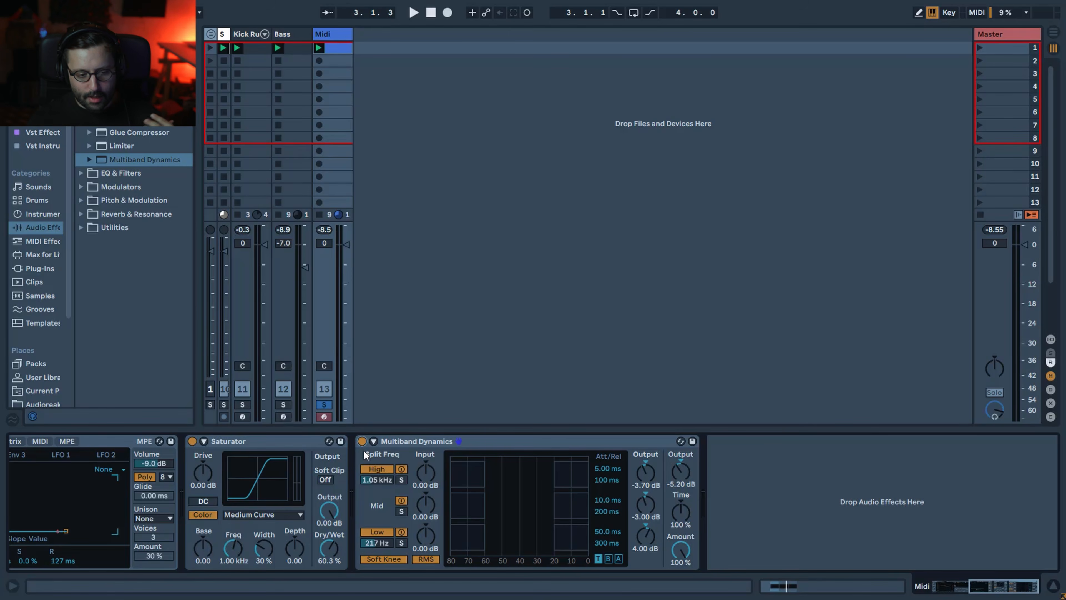
Step: Add EQ Eight after Multiband Dynamics and boost band 3 at 1.00 kHz by 7.14 dB
click(93, 175)
double_click(115, 146)
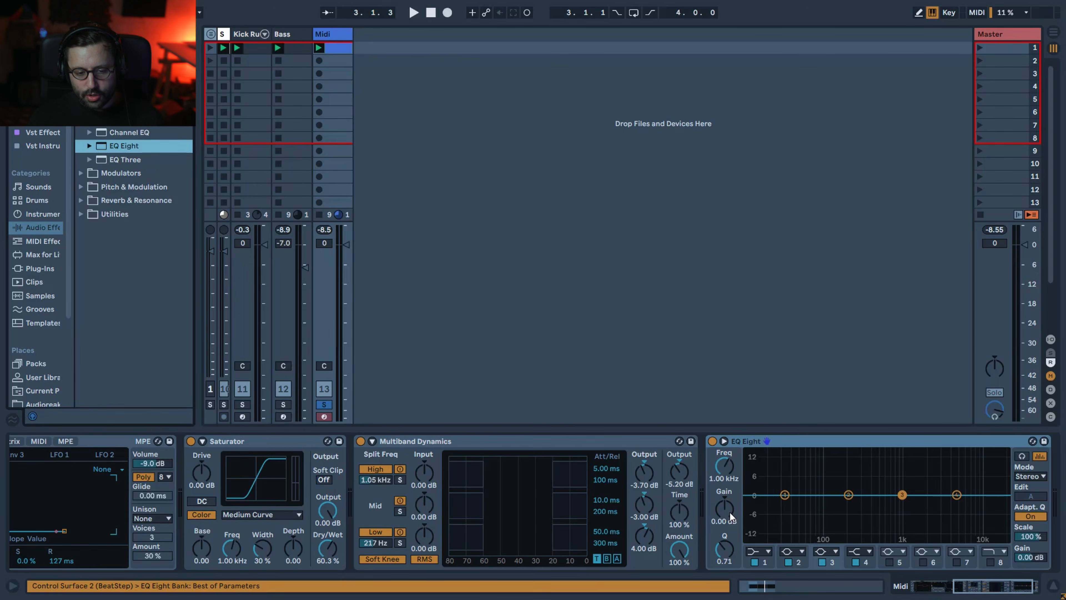
key(space)
drag(730, 512, 729, 487)
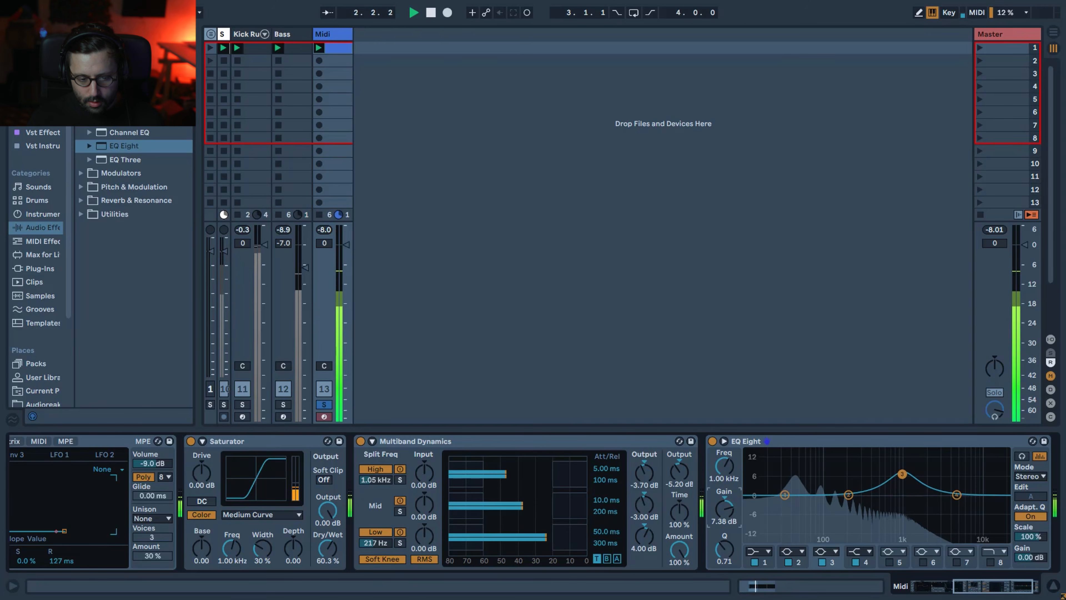
key(space)
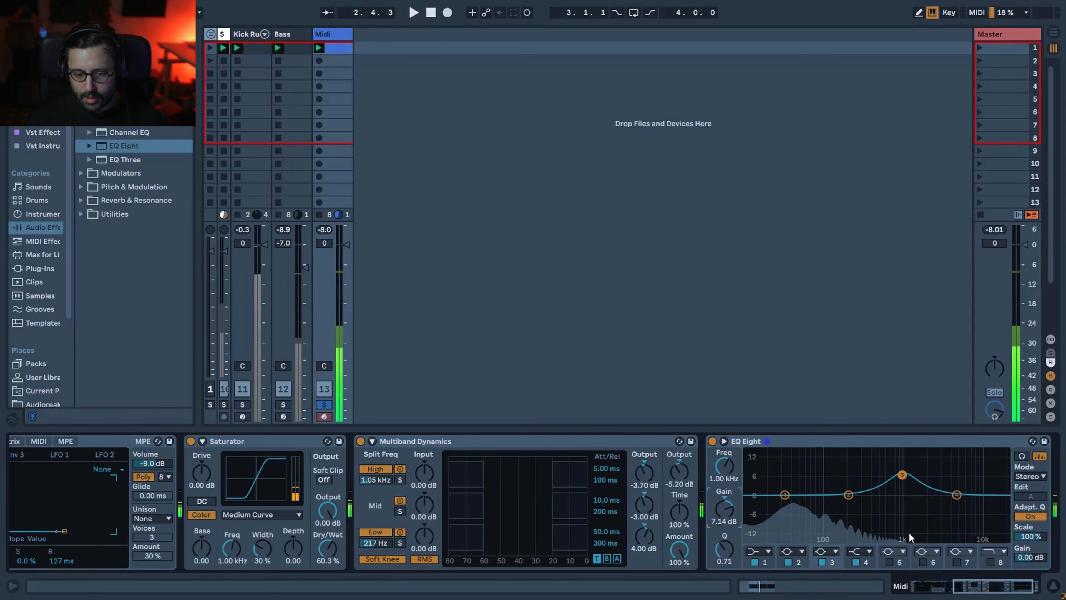
Step: Raise the gain of EQ Eight's band 4 high shelf while the clip plays
click(866, 563)
key(space)
drag(726, 516, 727, 500)
Step: Move EQ Eight's band 2 to 3.21 kHz with a gain of 0.95 dB, and stop playback
click(828, 563)
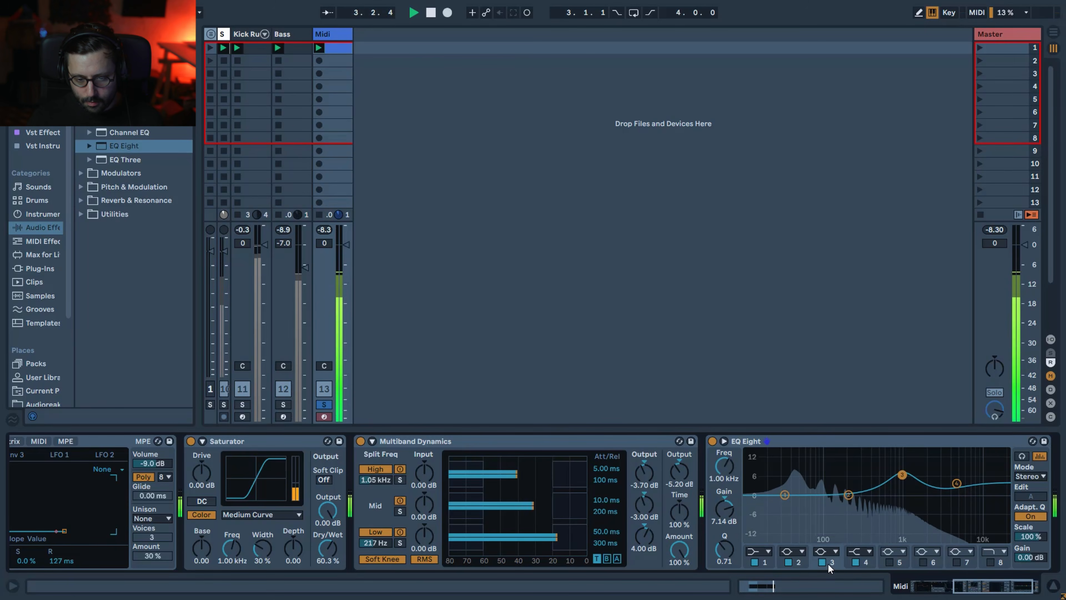
click(802, 564)
drag(724, 477, 725, 445)
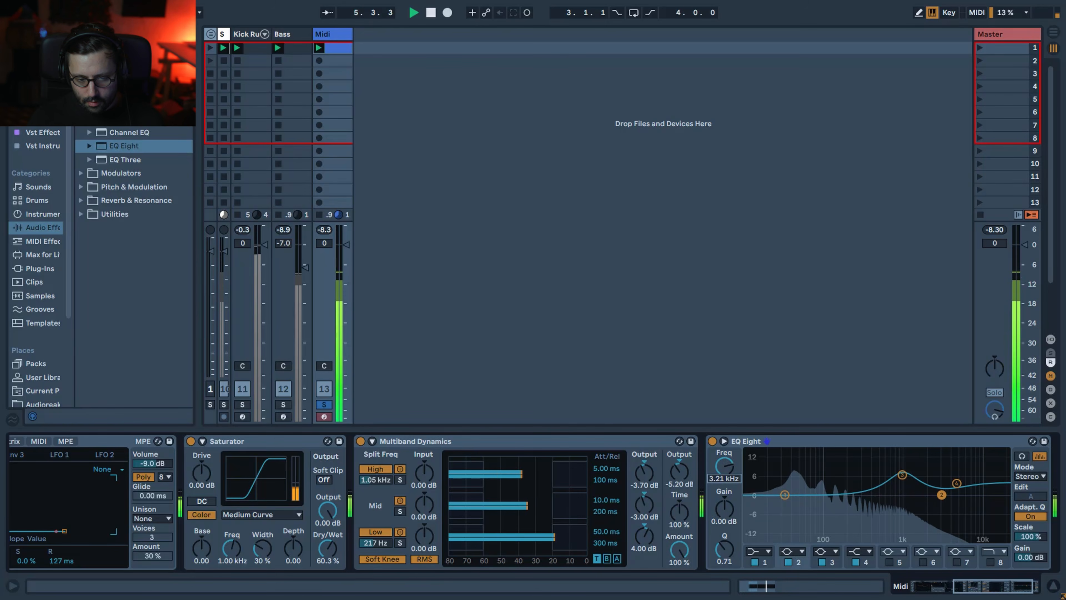
drag(724, 509, 725, 504)
key(space)
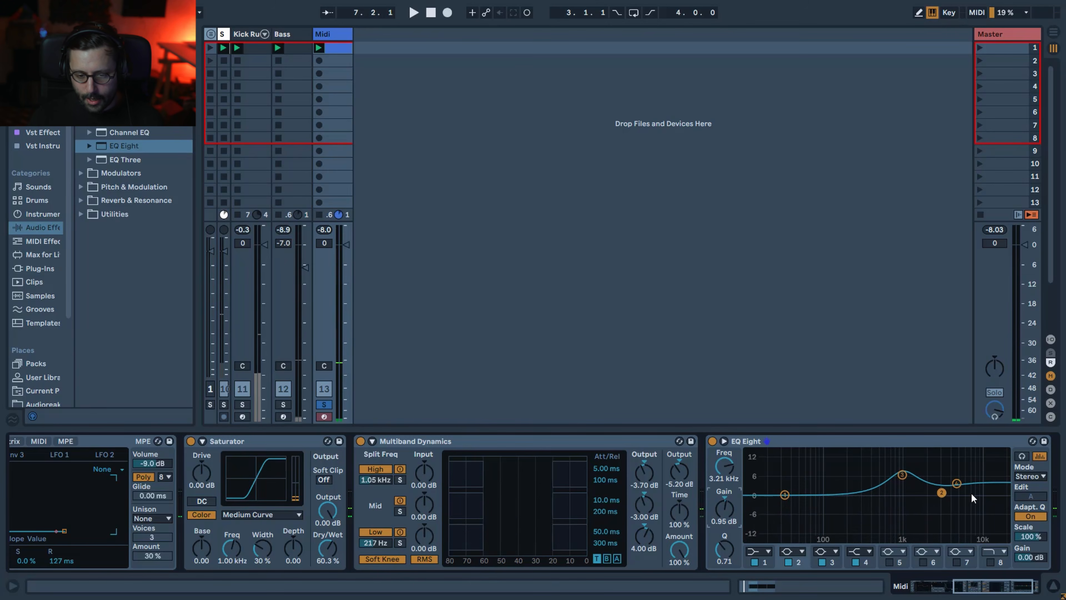
click(768, 551)
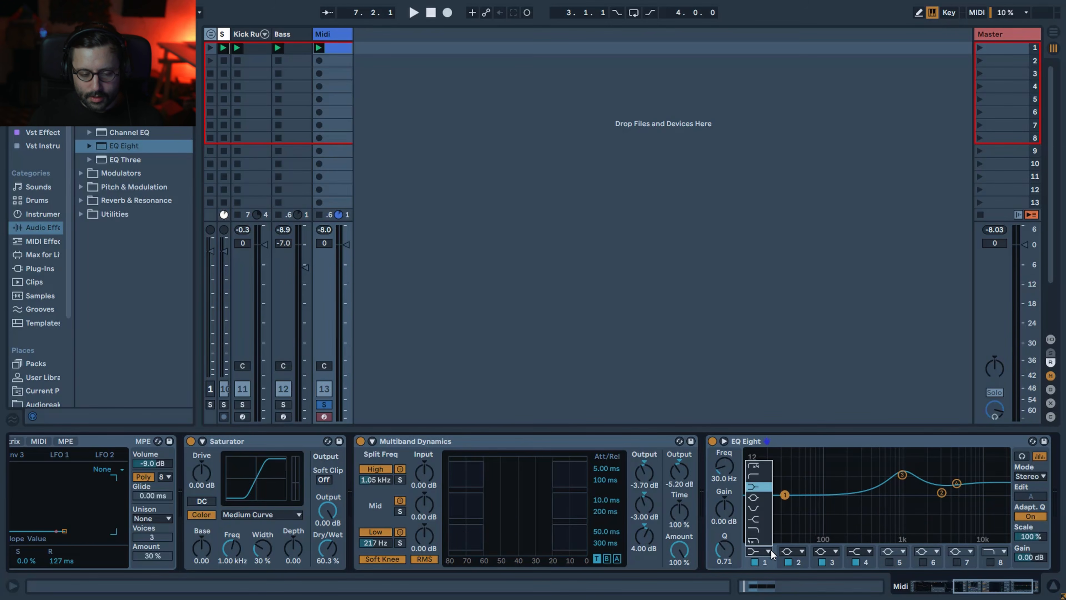
click(767, 433)
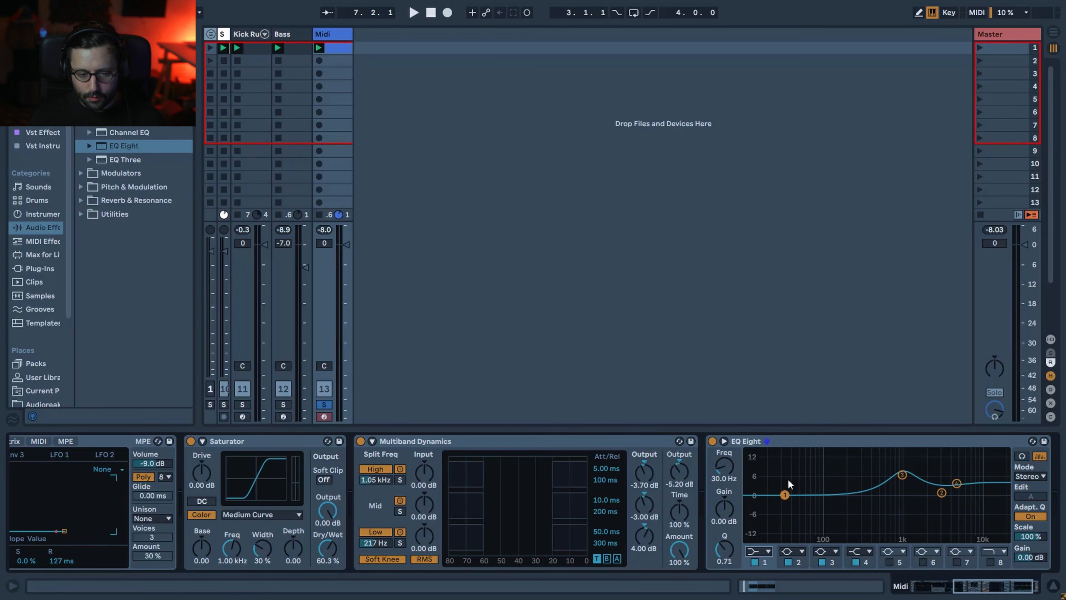
key(space)
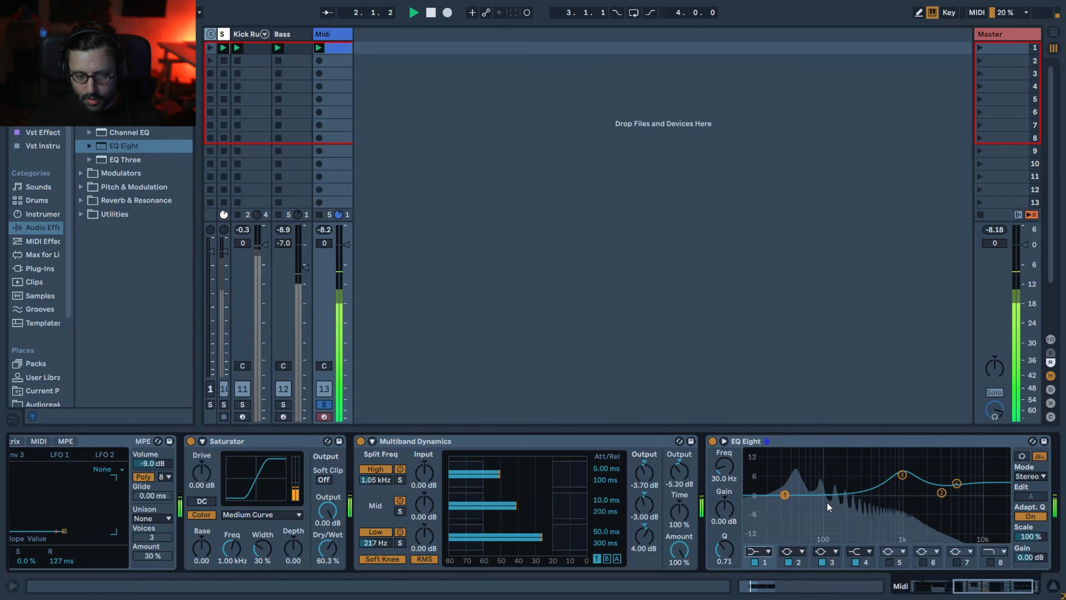
key(space)
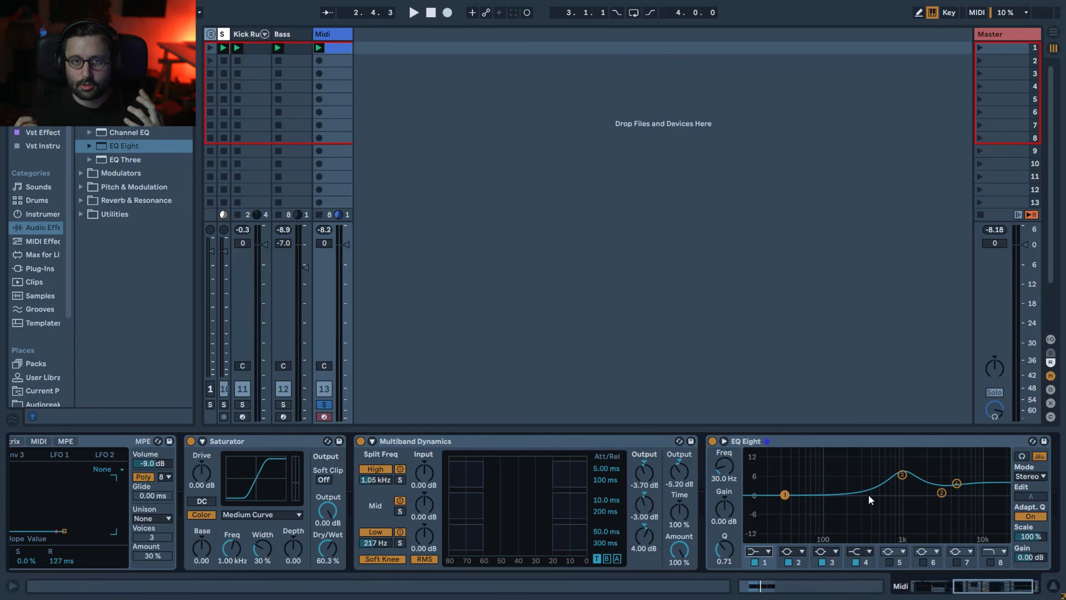
Step: Change EQ Eight's band 1 to a low-cut filter at 62.5 Hz with a Q of 1.34 during playback
key(space)
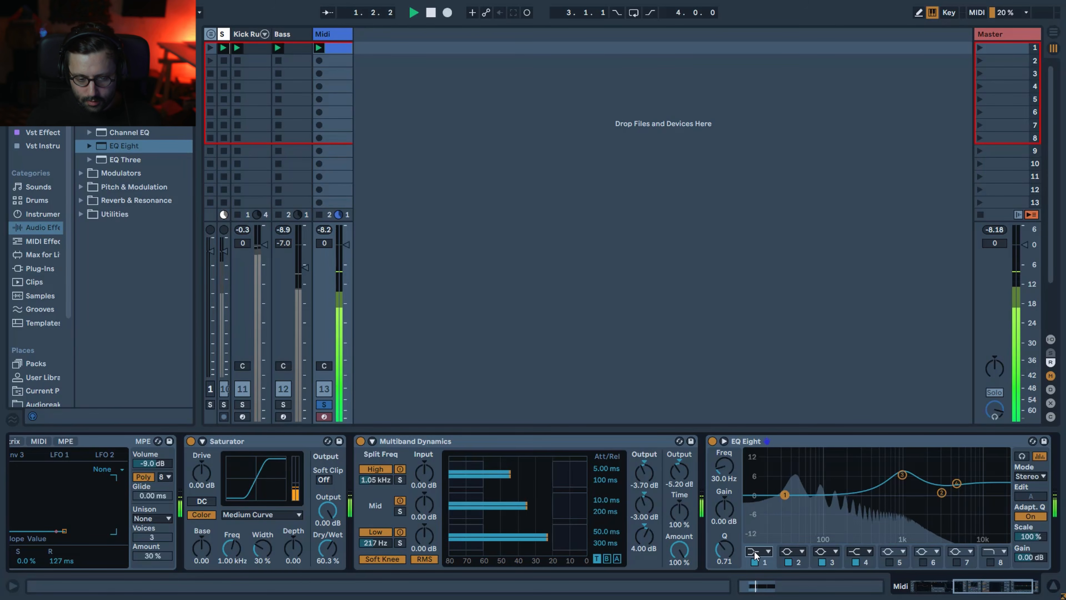
click(755, 552)
click(761, 465)
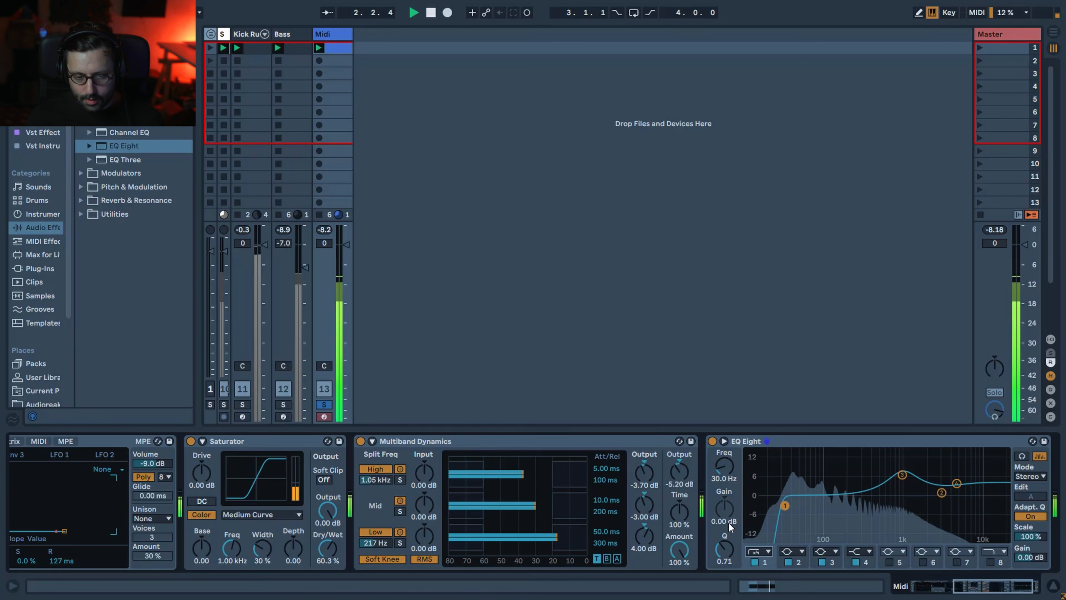
drag(718, 476, 719, 458)
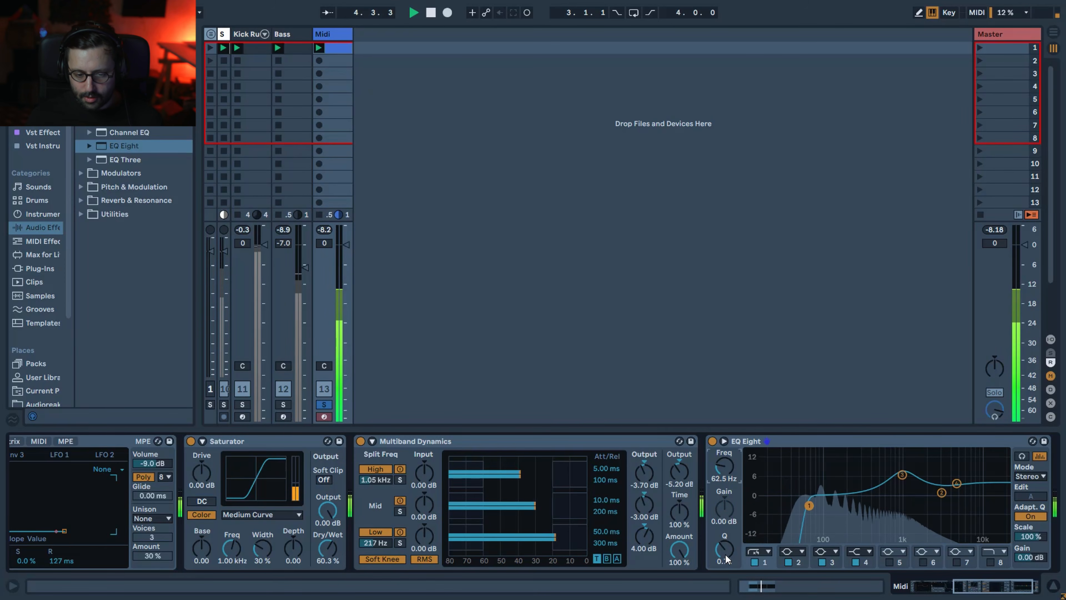
drag(724, 554, 724, 541)
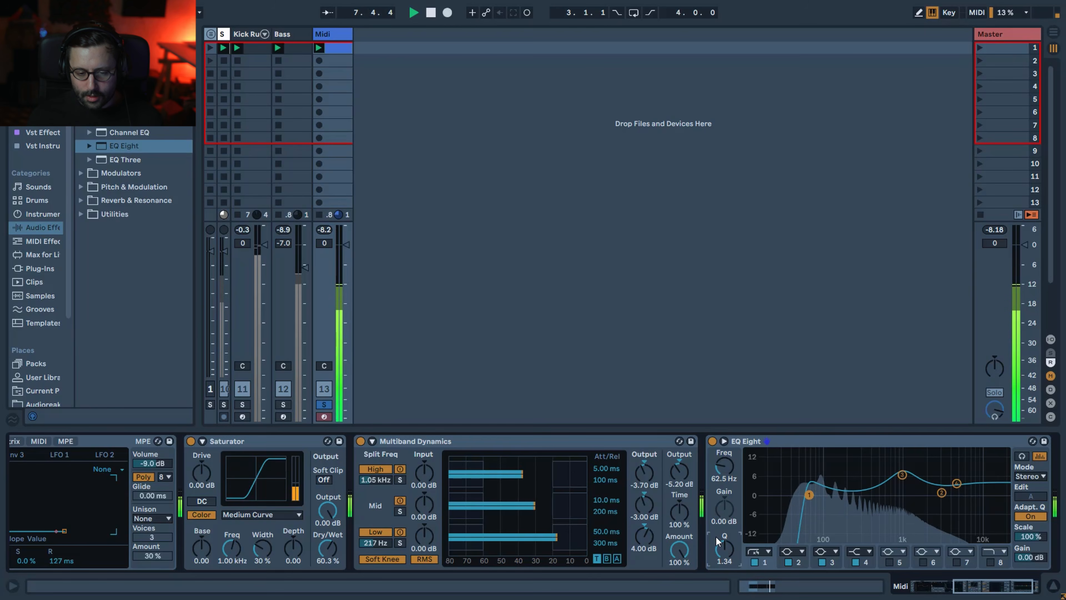
Step: Set EQ Eight's band 1 low cut to 118 Hz with a Q of 1.24, and lower EQ Eight's output gain to -5.06 dB
click(723, 478)
drag(724, 466, 724, 457)
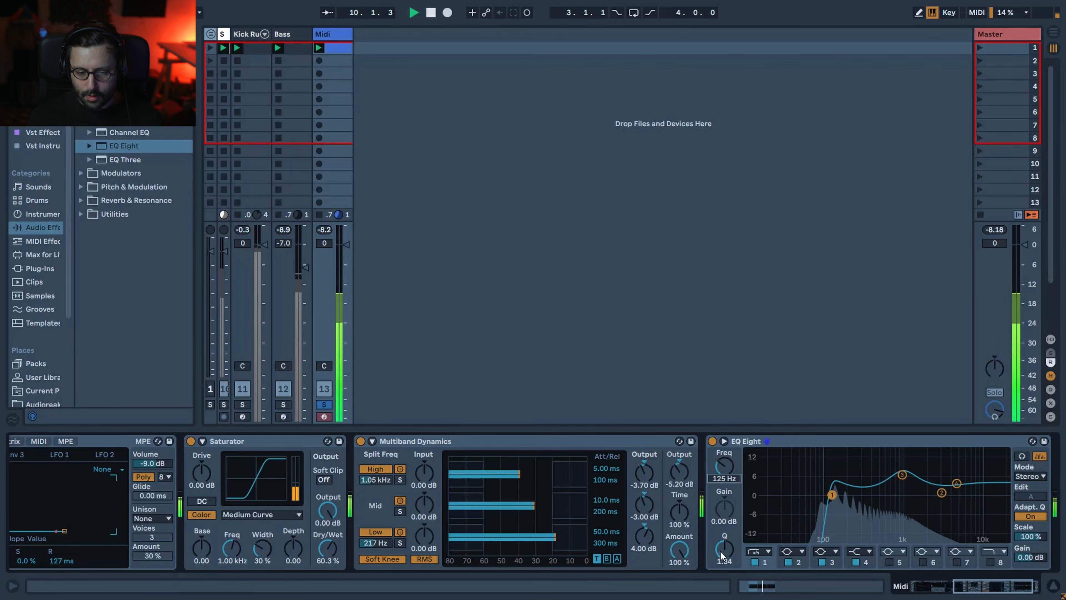
drag(720, 552, 720, 565)
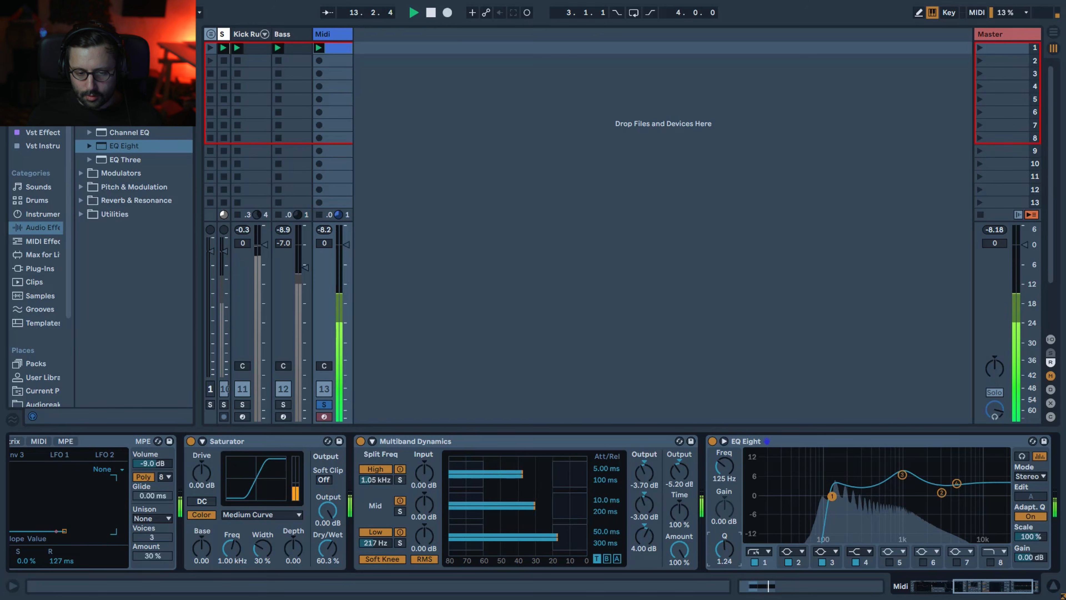
key(space)
key(space)
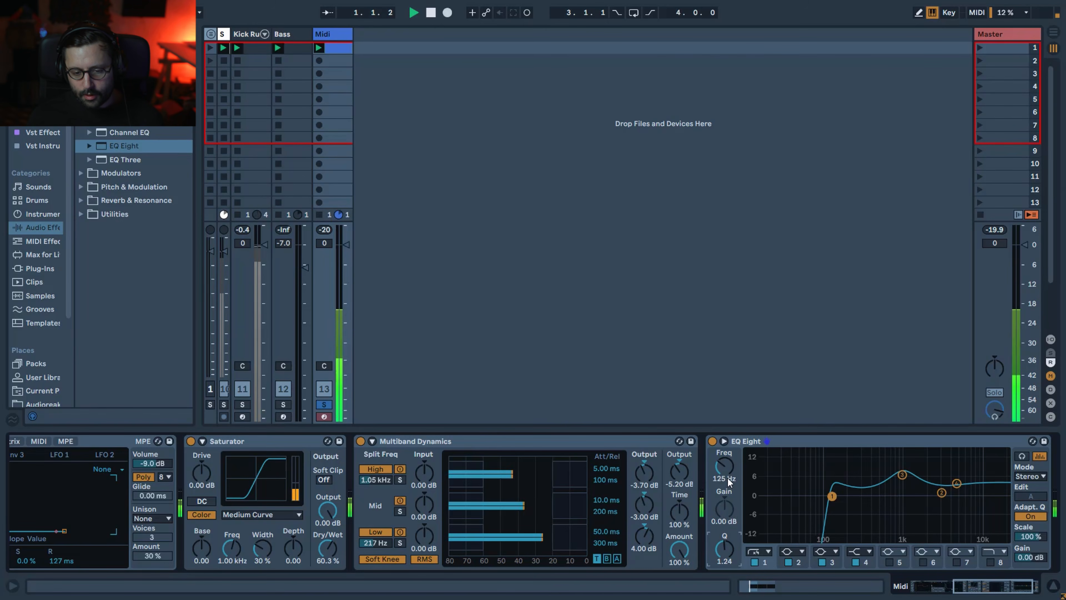
mouse_move(729, 481)
mouse_down()
mouse_move(729, 468)
mouse_move(729, 493)
mouse_move(729, 484)
mouse_up()
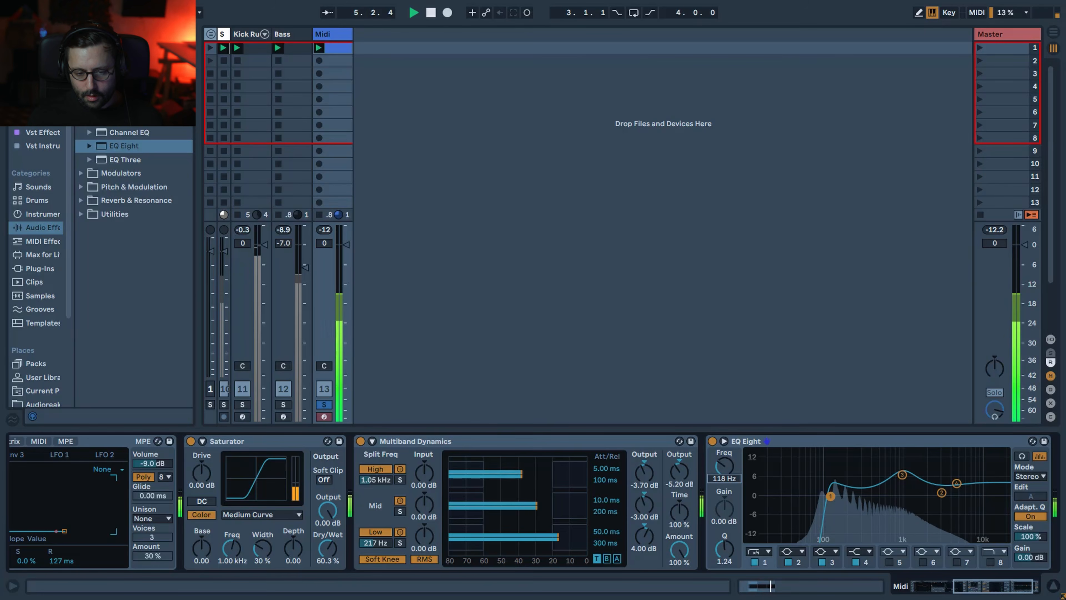
key(space)
key(space)
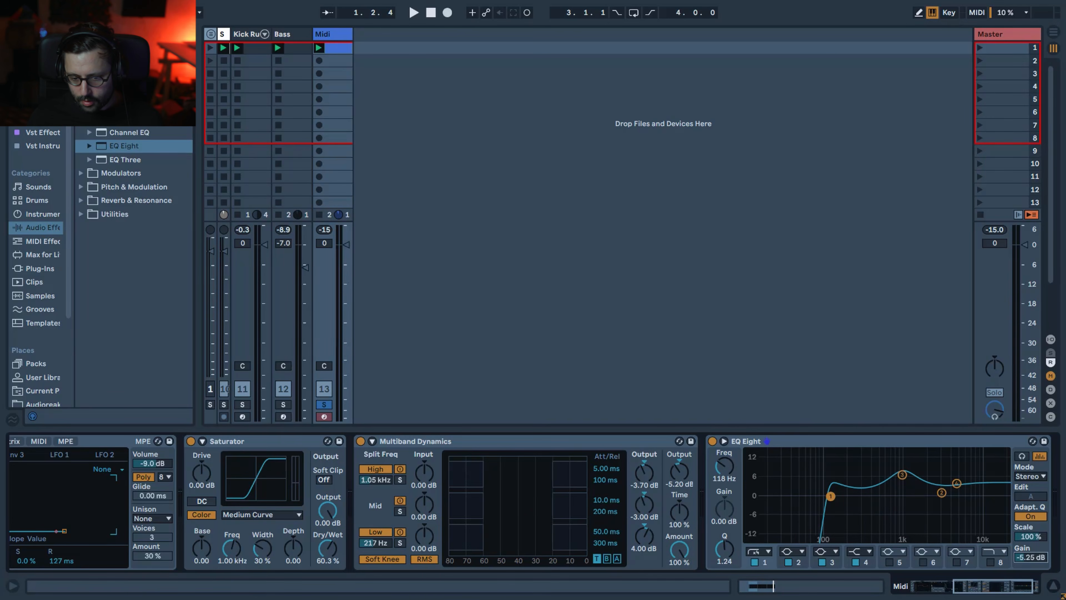
Step: Duplicate the Saturator after EQ Eight, setting the copy to the Soft Sine curve with 6.86 dB drive and 100% dry/wet
drag(265, 442, 1002, 484)
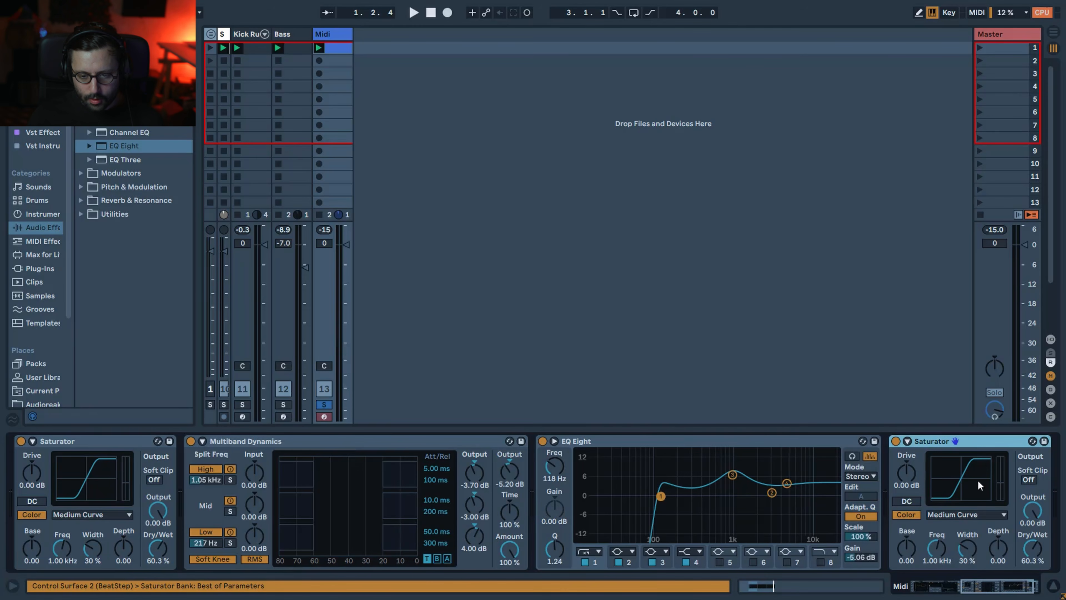
click(956, 514)
click(949, 451)
key(space)
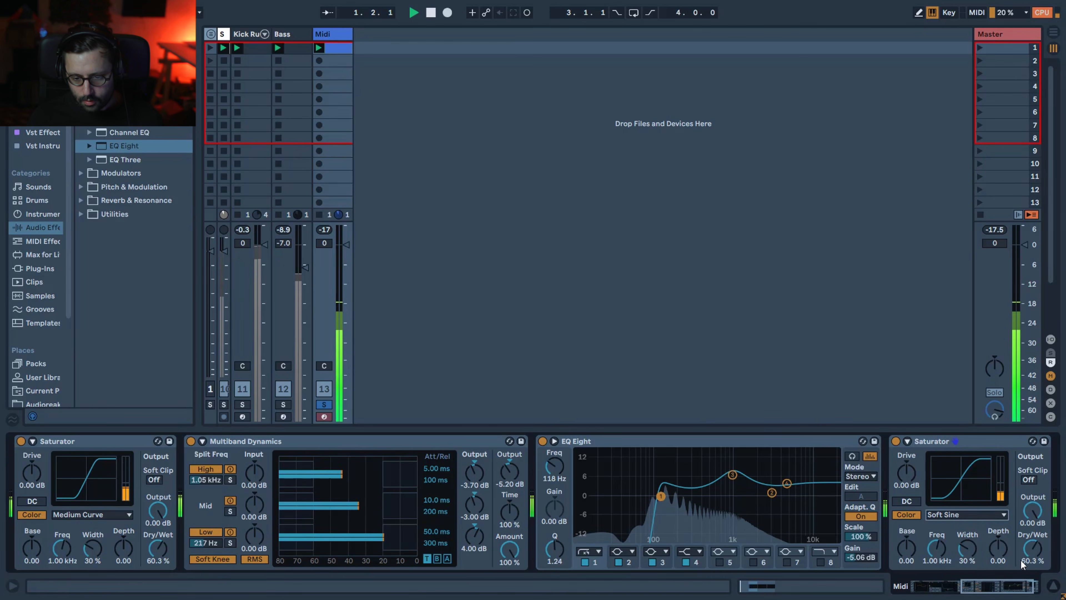
click(903, 478)
drag(906, 473, 906, 457)
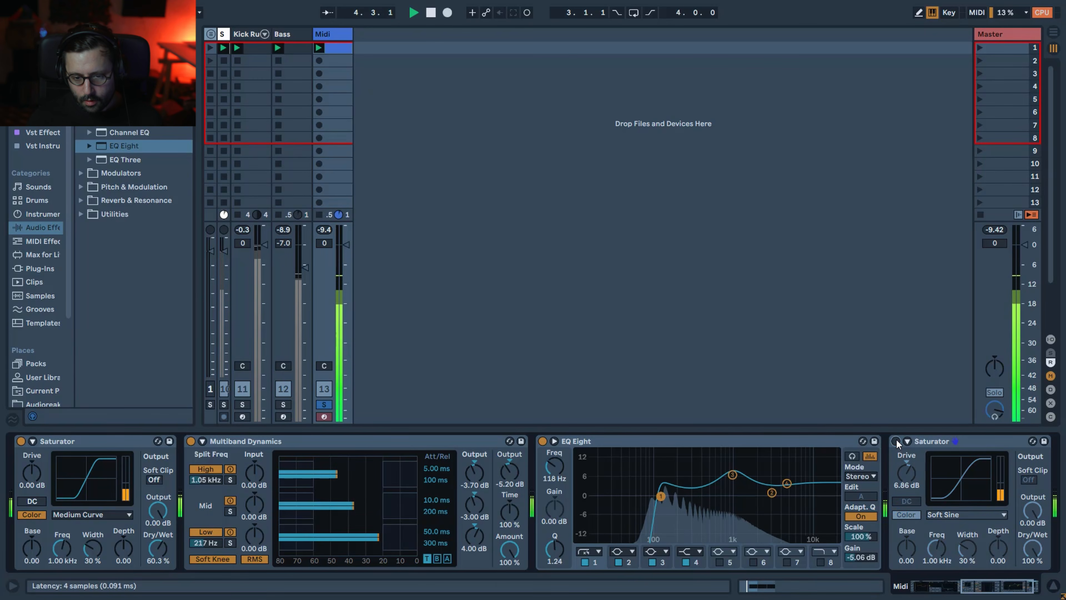
key(space)
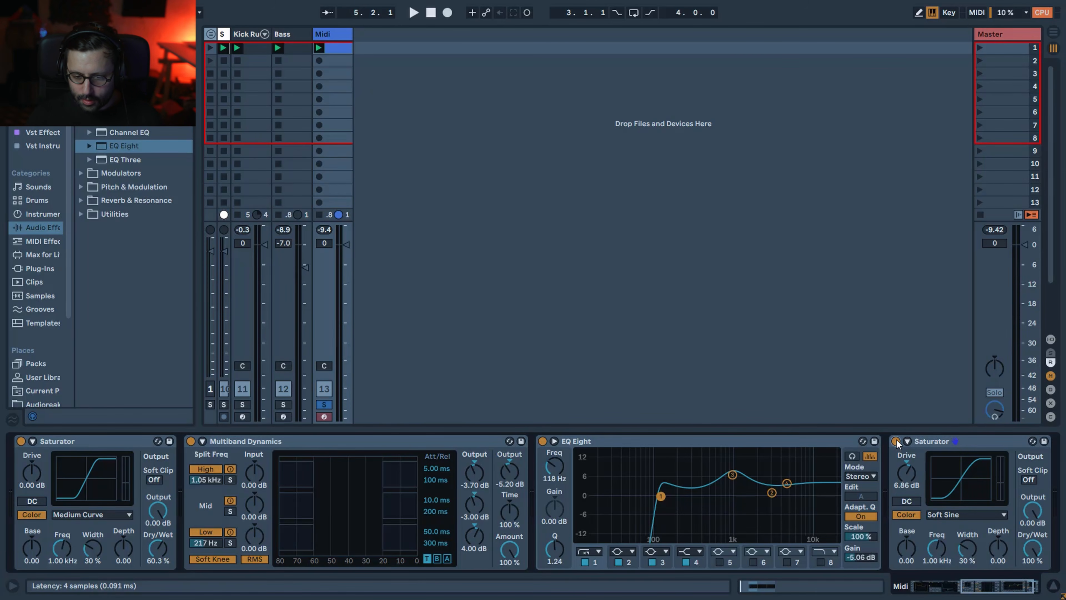
Step: Add Redux after the second Saturator, set its rate to 11.2 kHz and dry/wet to 50%, and compare it bypassed
key(space)
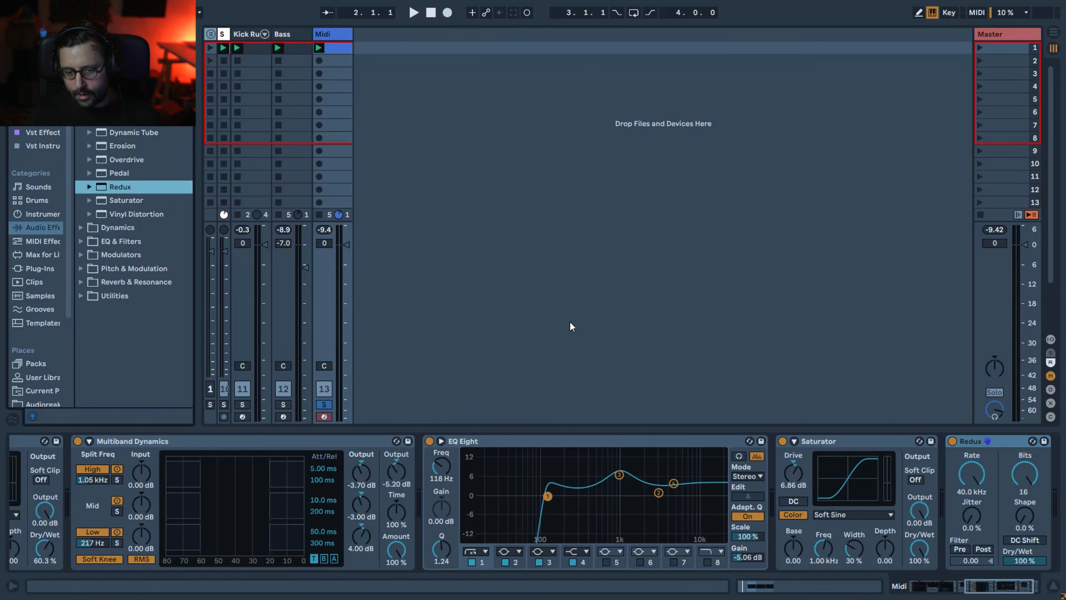
drag(1004, 589, 1014, 589)
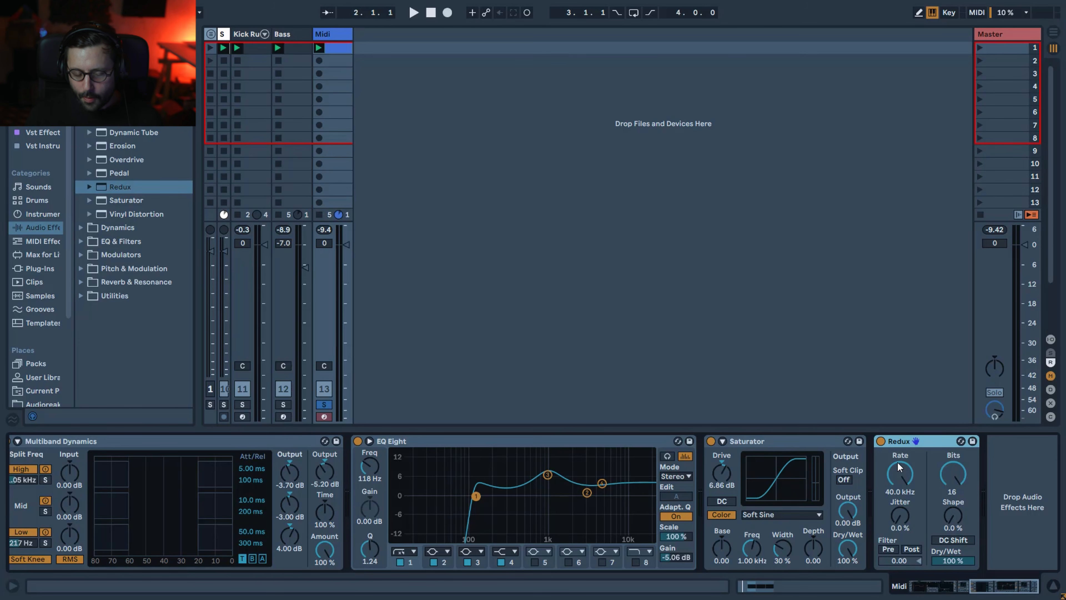
key(space)
drag(899, 476, 898, 523)
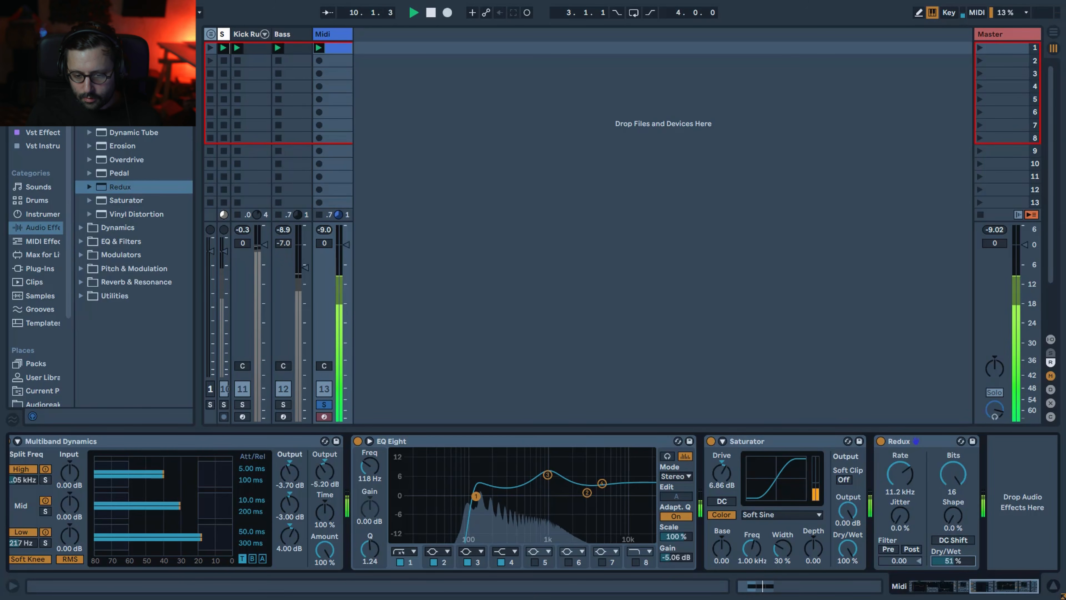
click(881, 441)
click(881, 442)
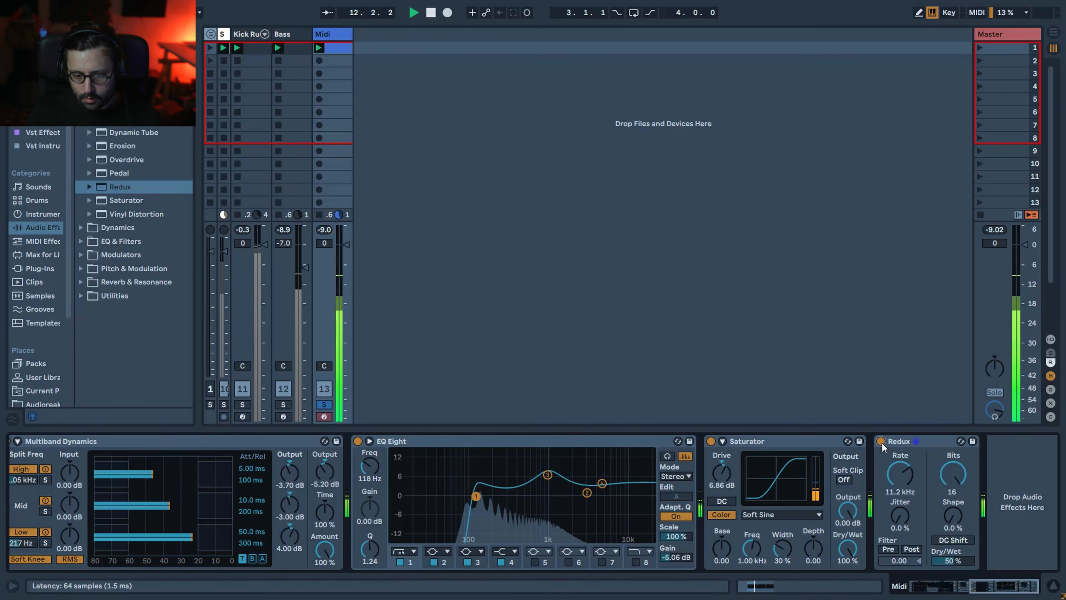
key(space)
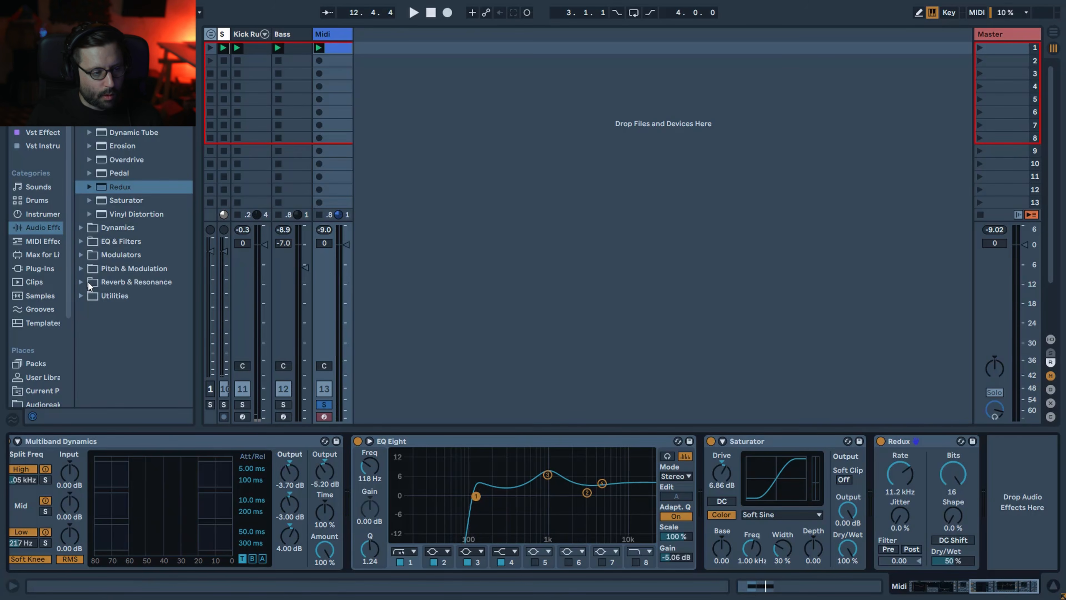
Step: Add Reverb after Redux with a 345 Hz input filter, 870 ms decay, -30 dB diffuse level and 21% dry/wet
click(89, 285)
click(126, 200)
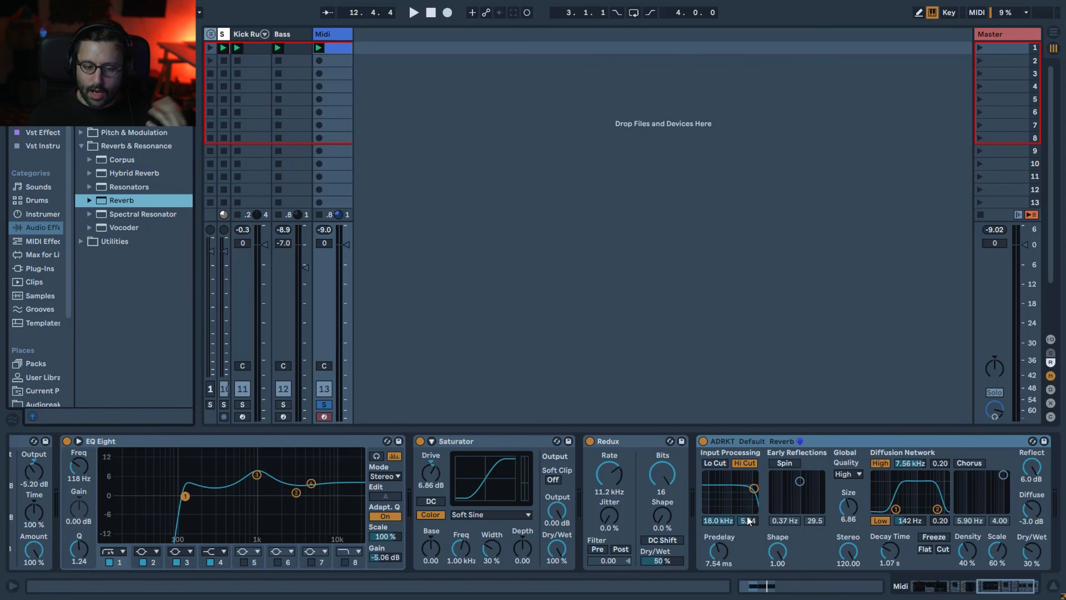
key(space)
drag(748, 524, 718, 575)
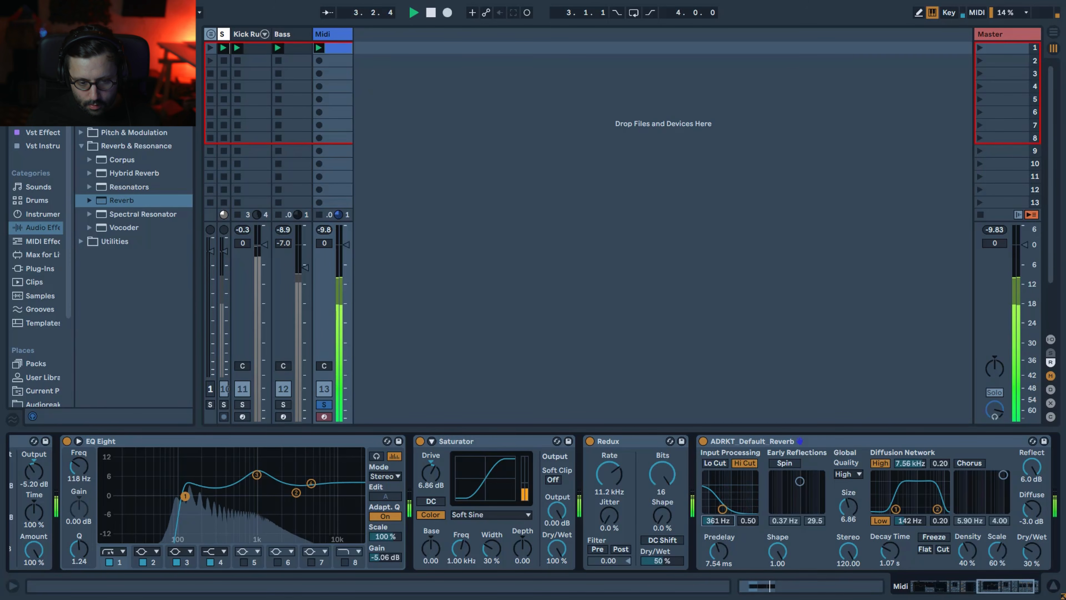
drag(887, 564, 887, 574)
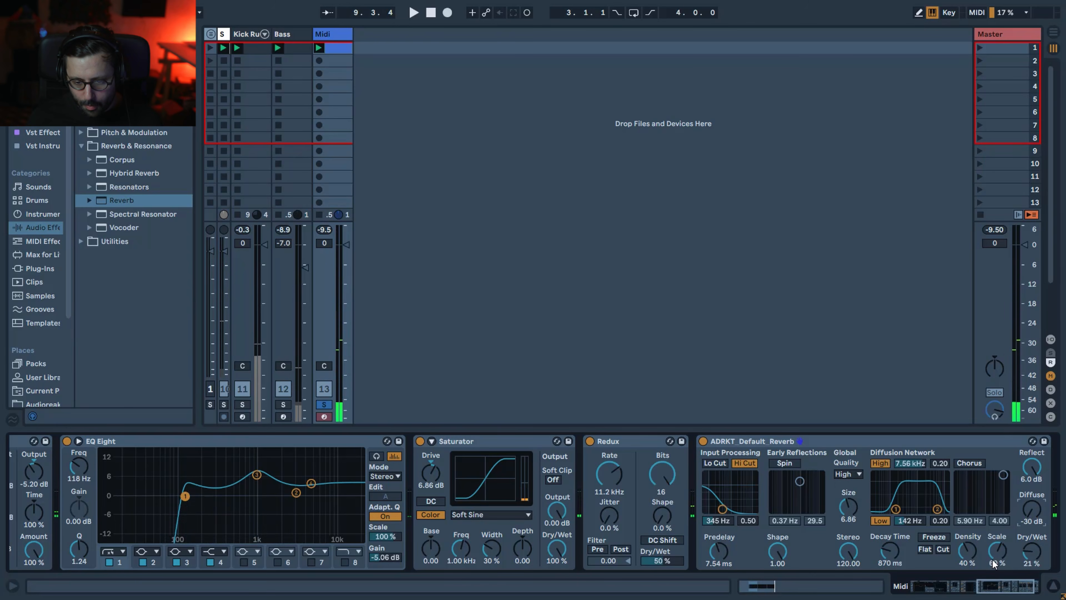
Step: Set the Reverb's scale to 100% and its diffusion filters to 28.7 Hz low and 2.20 kHz high with a high value of 0.48
key(space)
drag(991, 568, 992, 541)
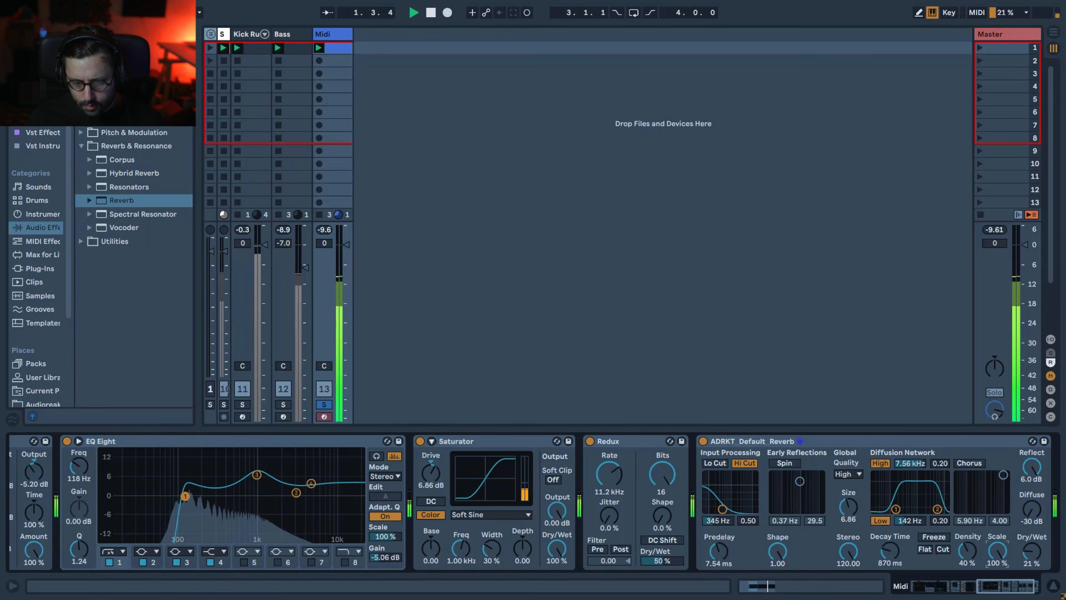
drag(910, 521, 910, 552)
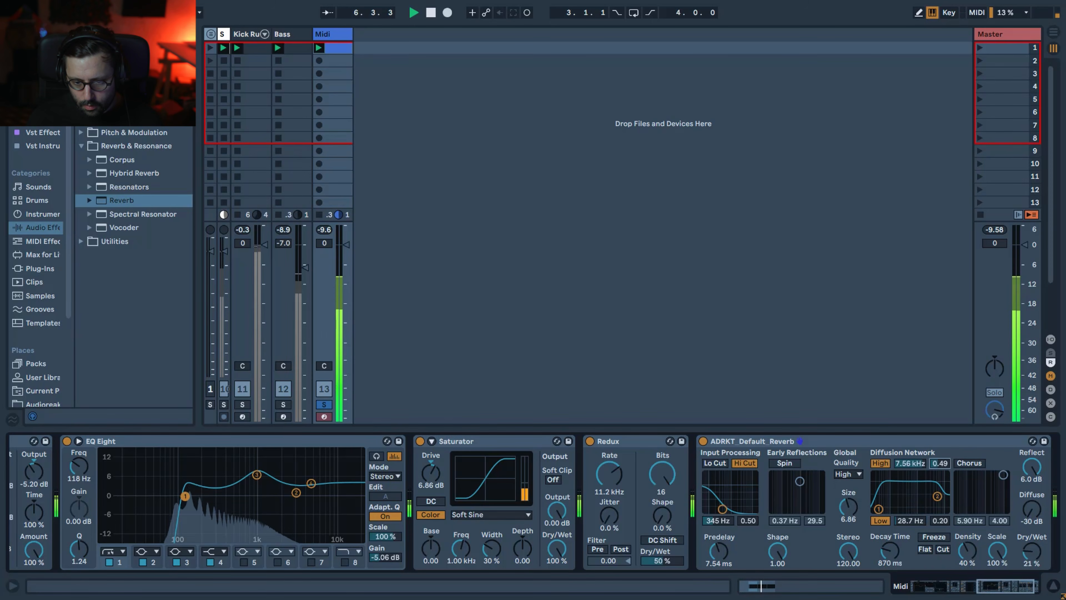
drag(908, 463, 907, 471)
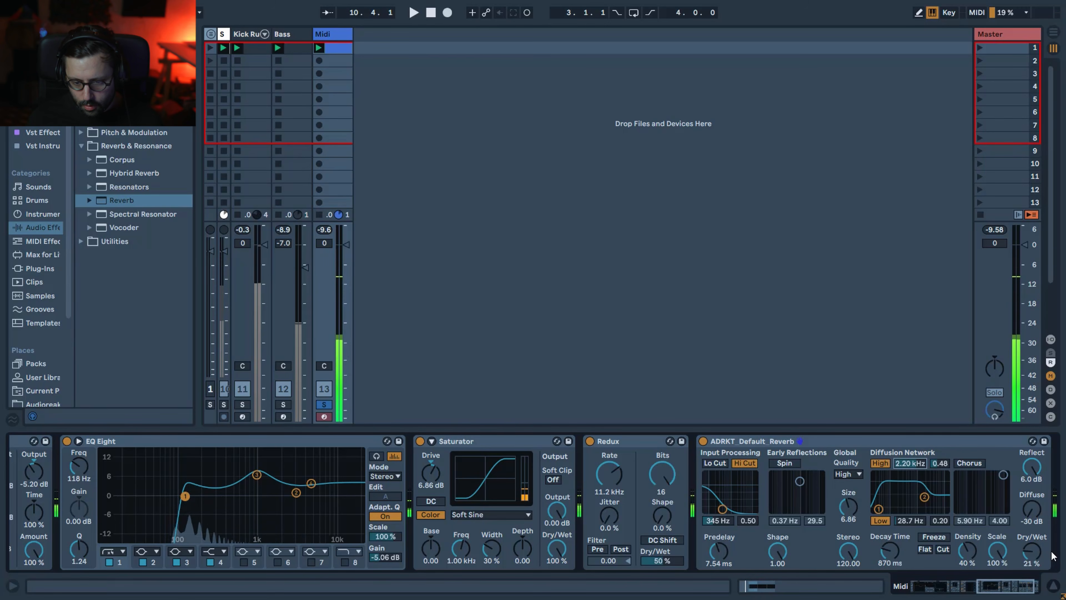
Step: Compare the line's sound with the Reverb and Redux each bypassed and re-enabled during playback
click(703, 441)
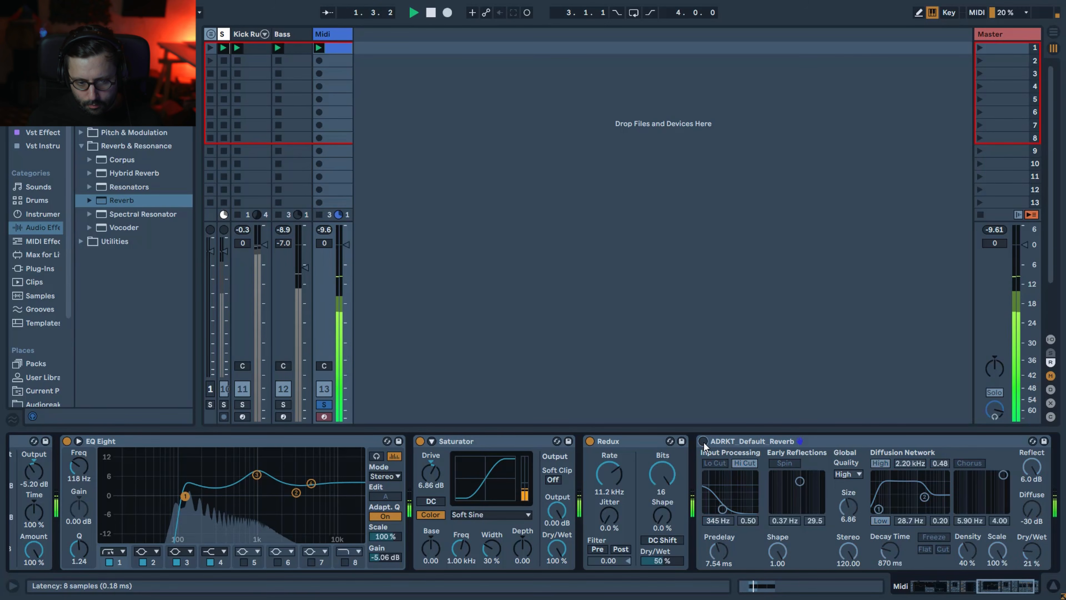
click(703, 442)
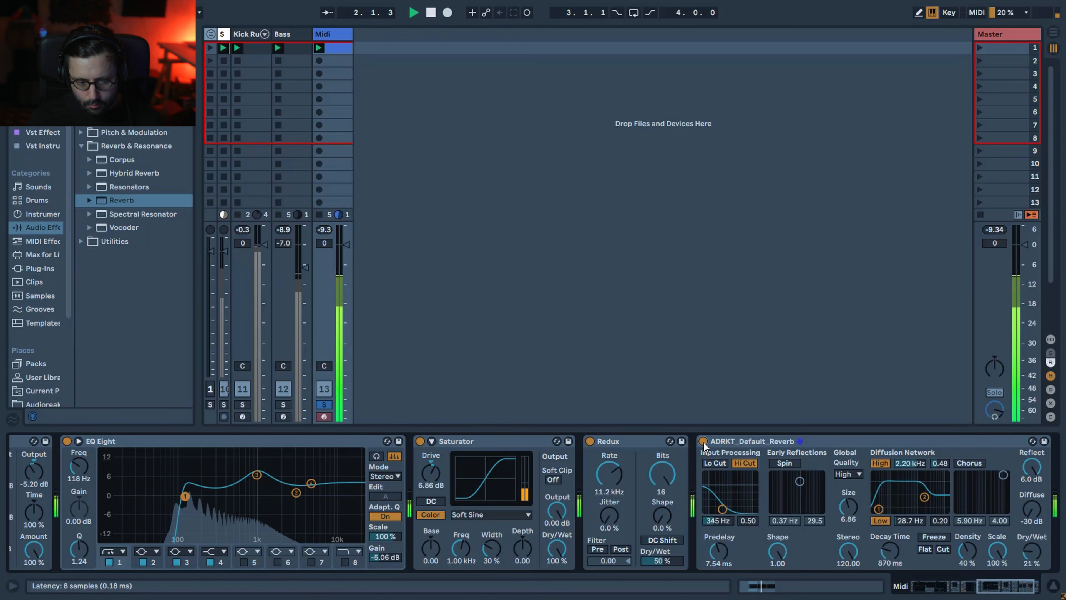
click(589, 442)
click(590, 442)
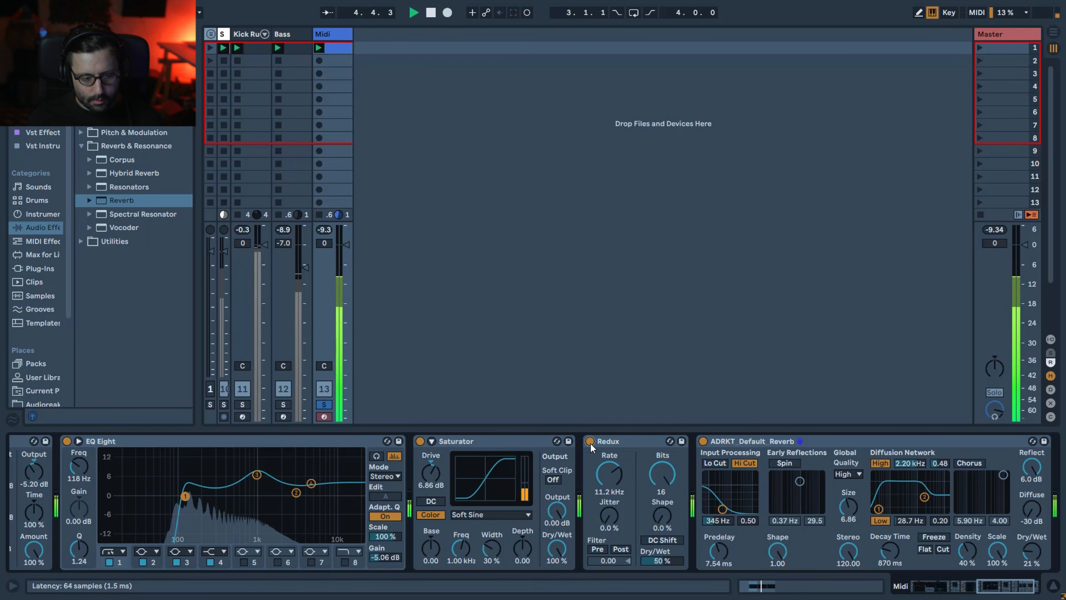
click(589, 442)
click(590, 442)
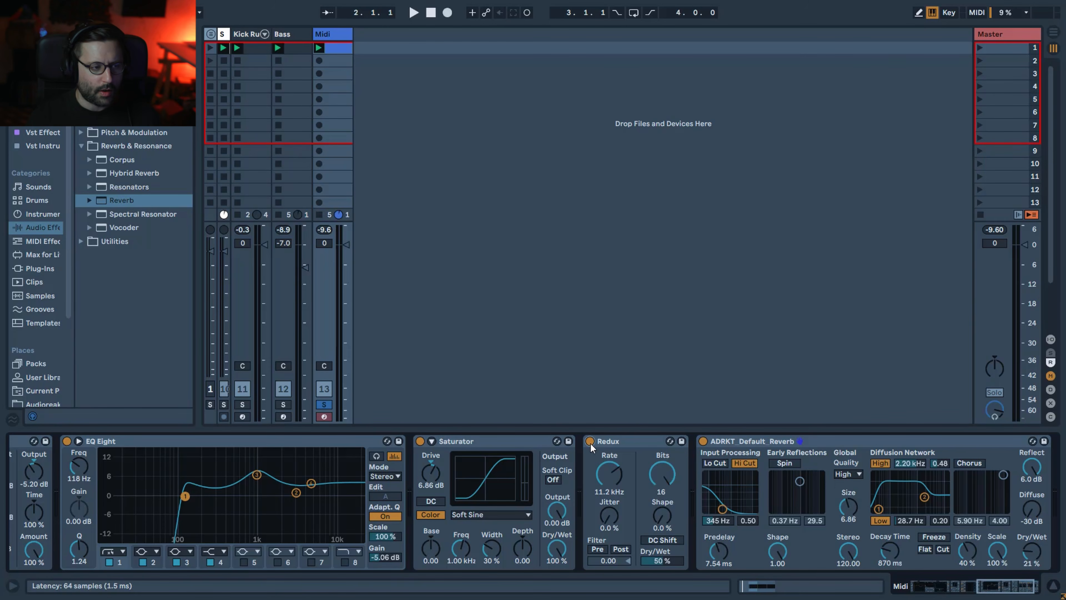
Step: Add Drum Buss after the Reverb, compare it bypassed during playback, and set its dry/wet to 100%
click(120, 78)
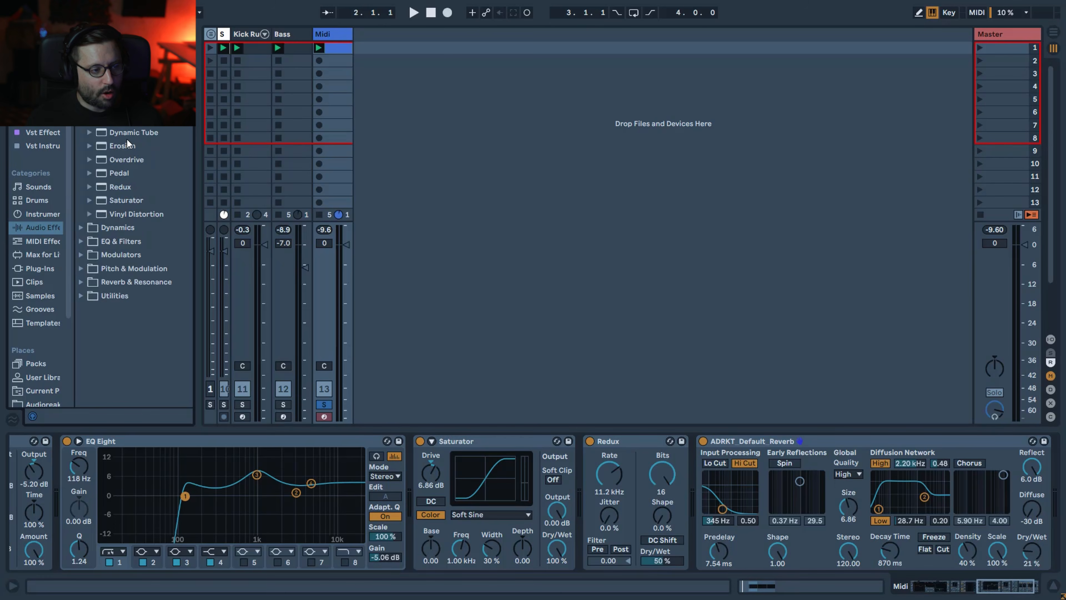
drag(848, 352, 1036, 598)
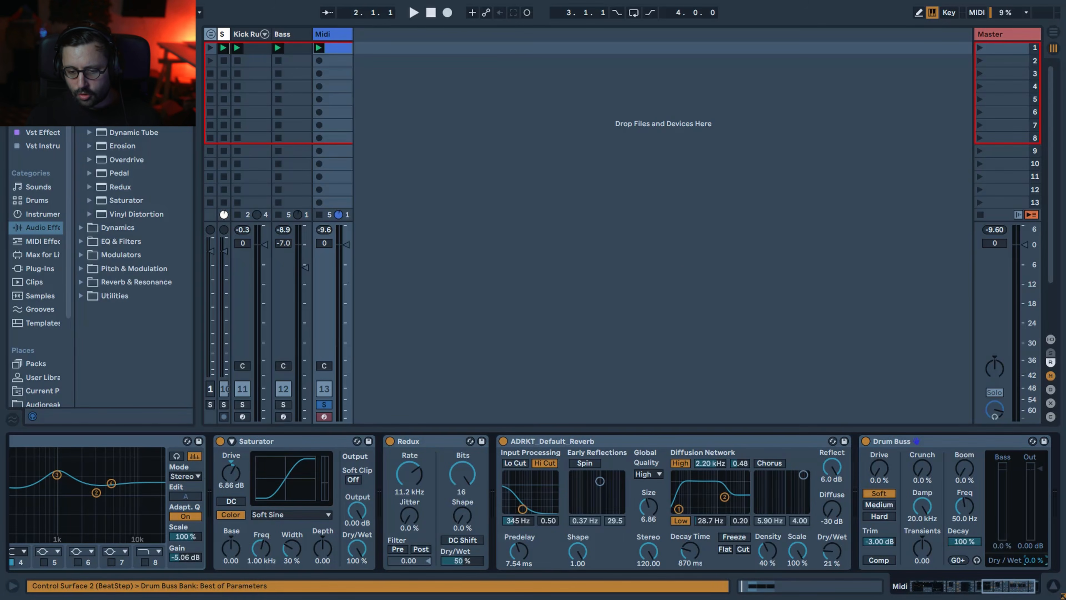
key(space)
click(866, 441)
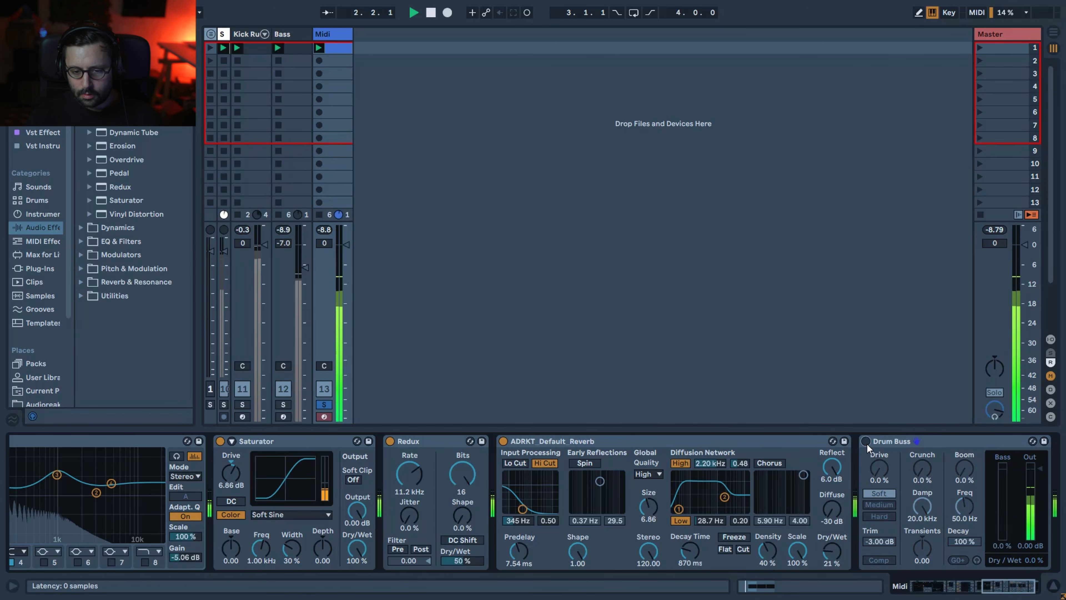
click(865, 441)
key(space)
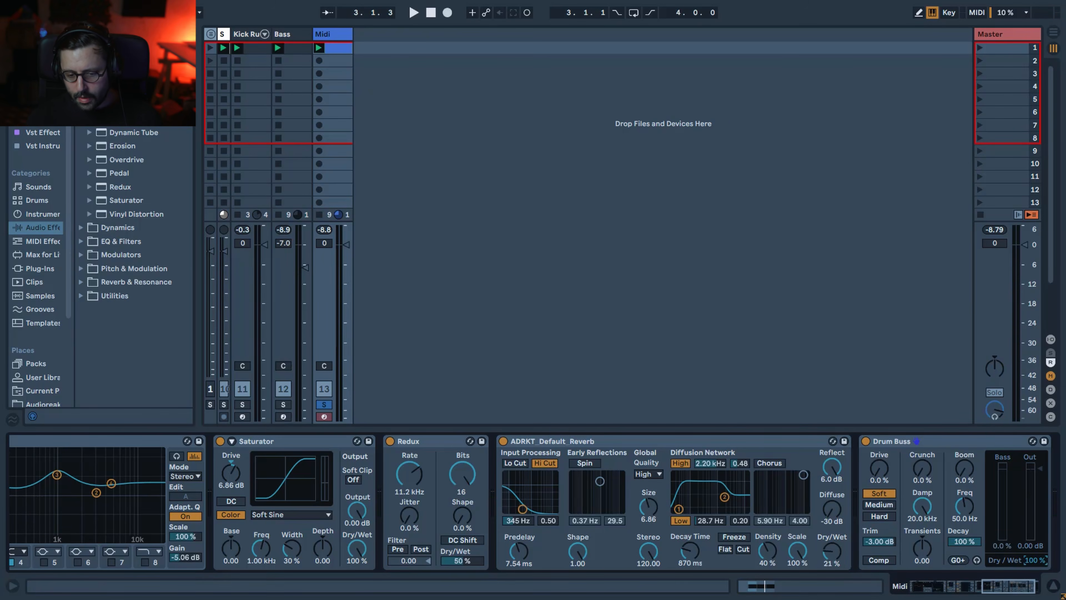
Step: Enable Drum Buss's compressor and raise its crunch to 48% while auditioning the line
key(space)
click(886, 563)
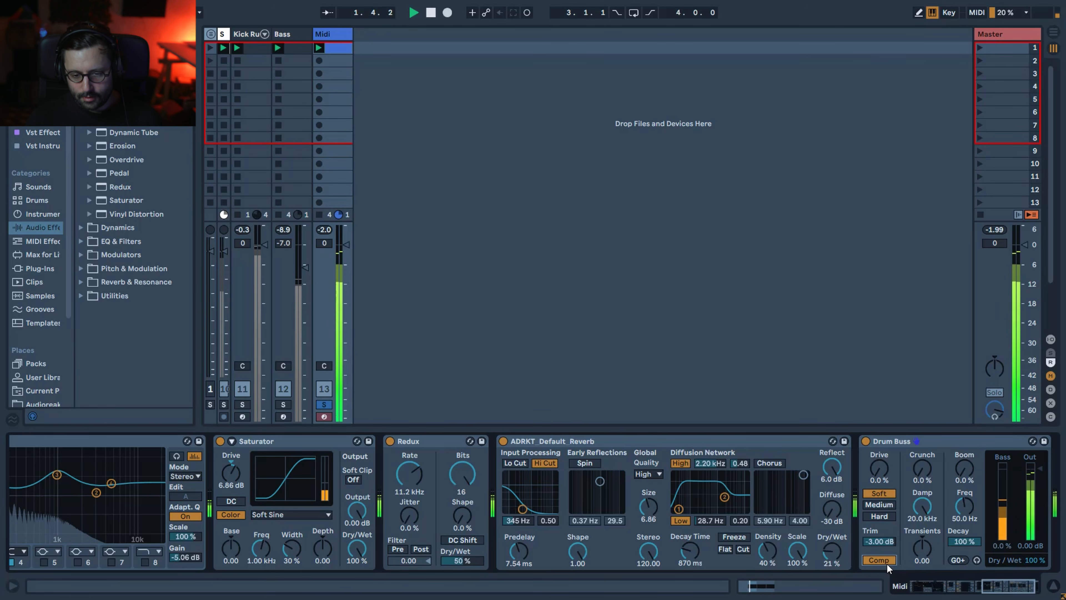
key(space)
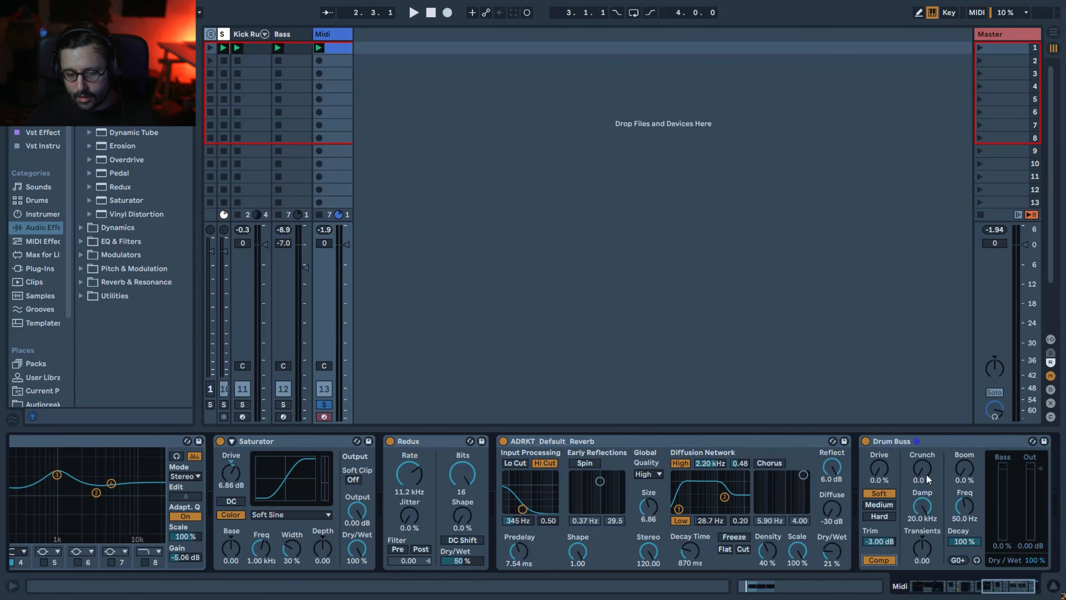
key(space)
drag(926, 473, 927, 435)
key(space)
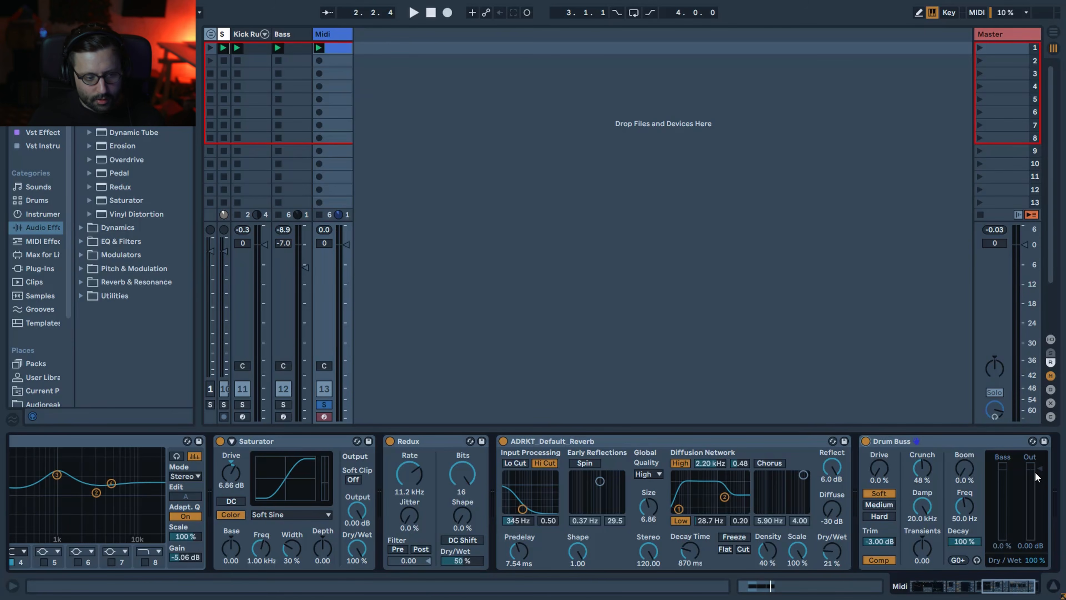
Step: Try a Drum Buss output of -11.8 dB, compare the device on and bypassed, and turn it off
key(space)
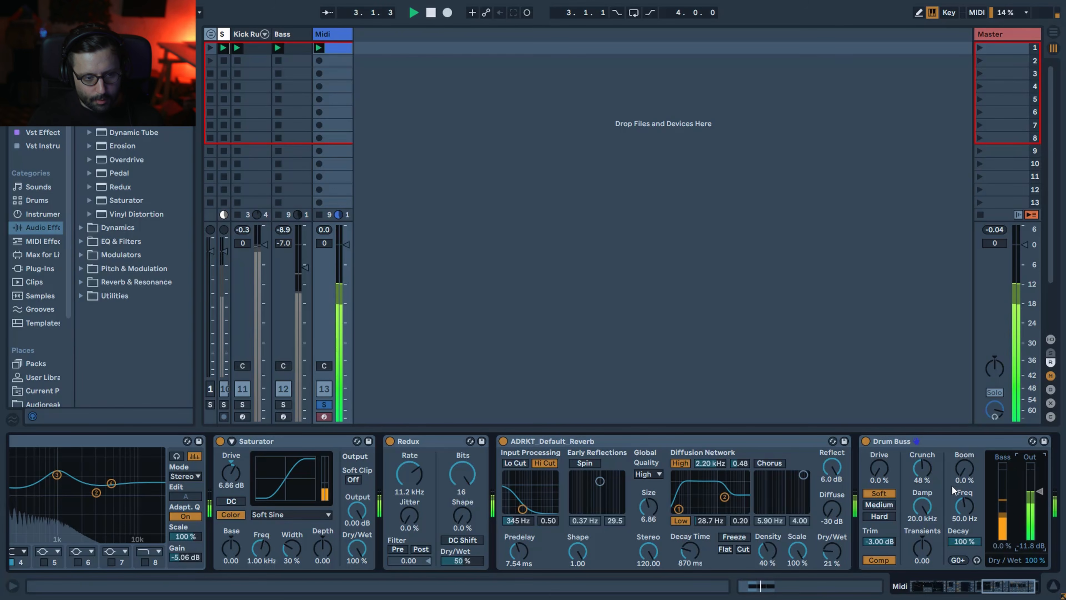
click(865, 440)
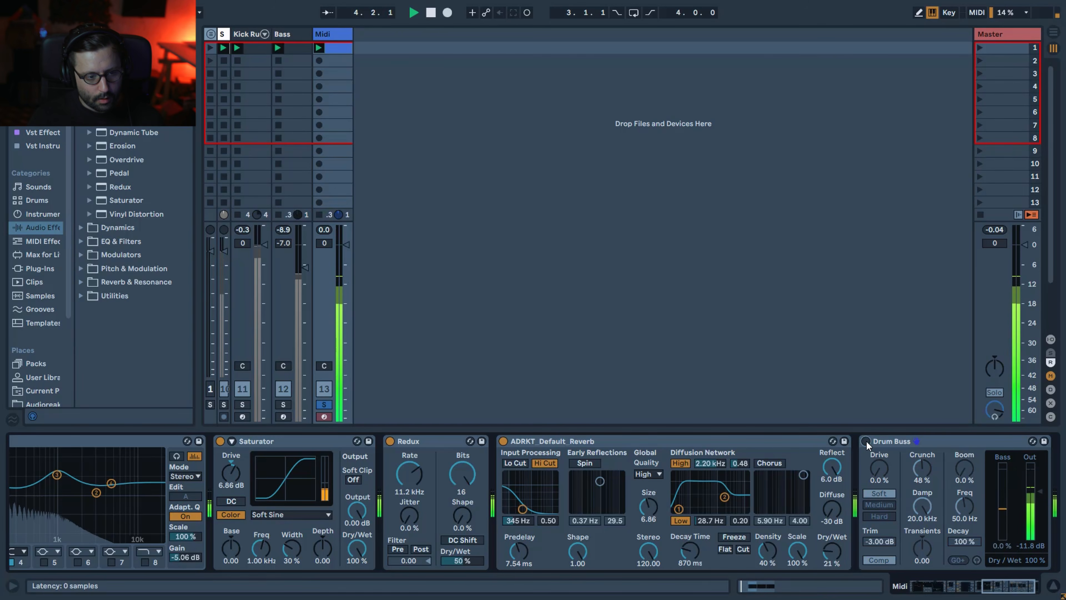
click(865, 440)
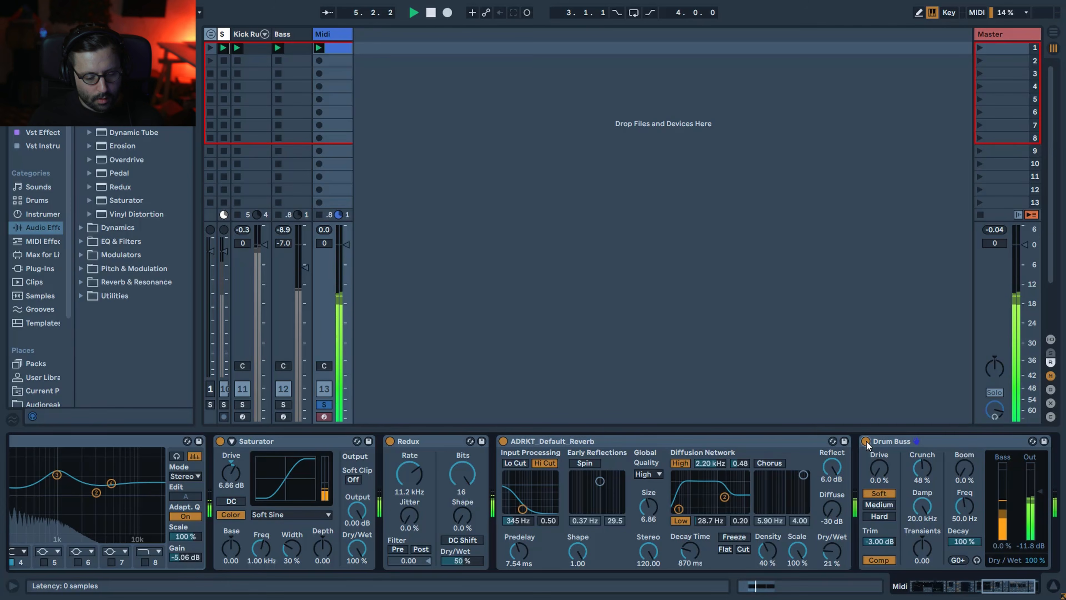
click(866, 441)
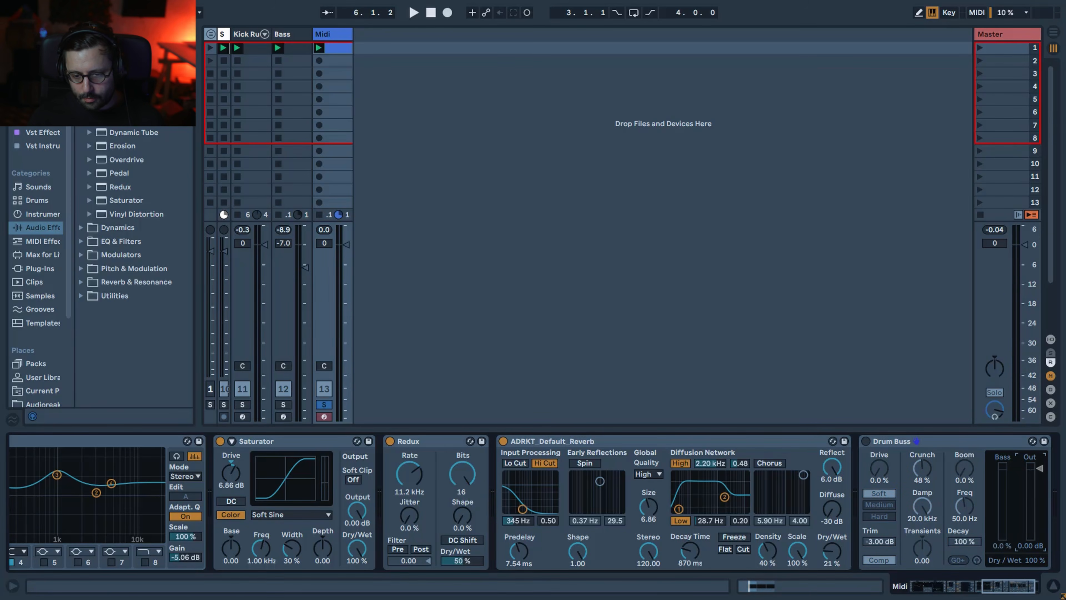
Step: Re-enable Drum Buss on the Midi track, try a lower track volume during soloed playback and undo it
click(870, 443)
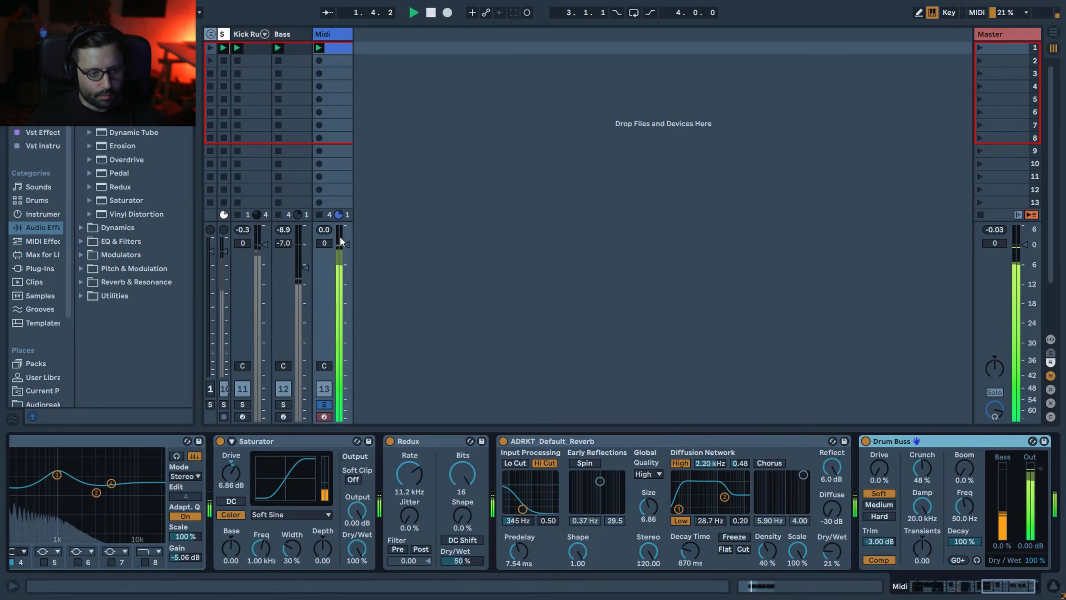
drag(346, 245, 346, 265)
key(ctrl+z)
key(space)
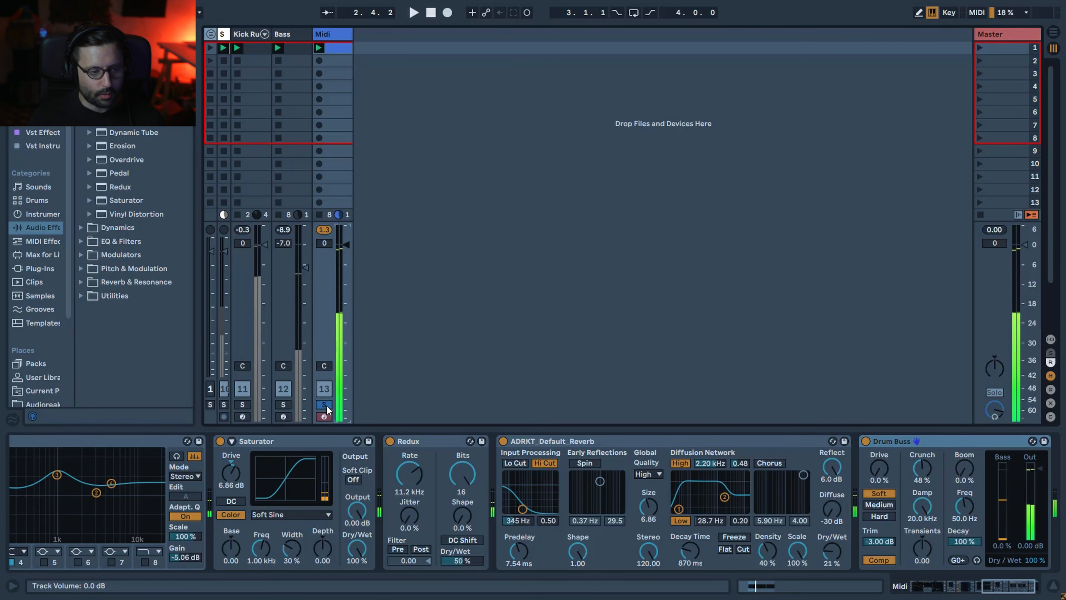
Step: Unsolo the Midi track and set its volume to -7.2 dB while the full groove plays
click(326, 405)
key(space)
drag(346, 244, 346, 268)
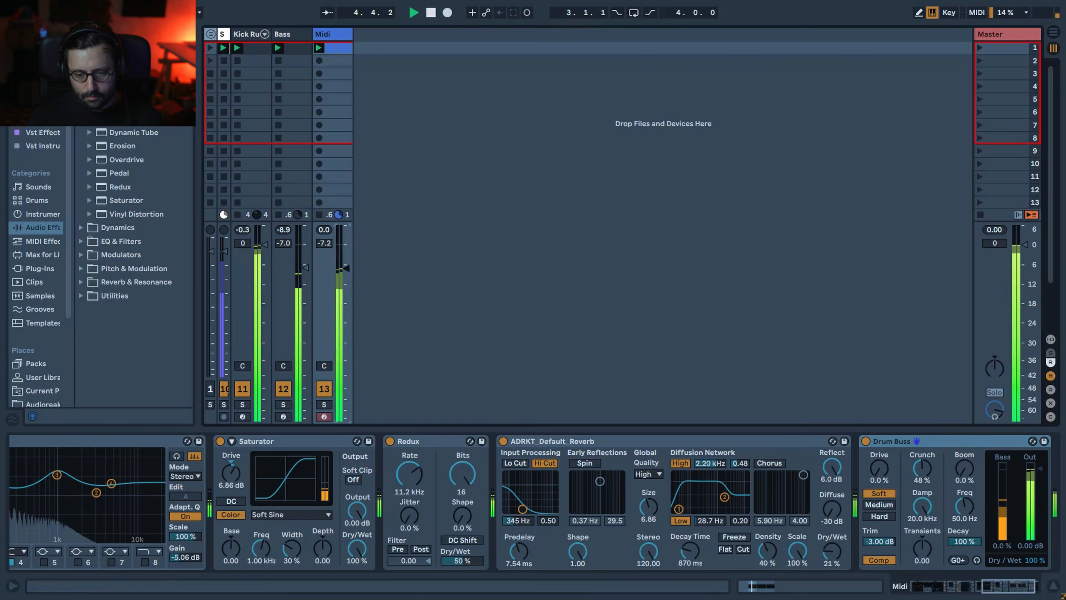
click(1040, 584)
key(space)
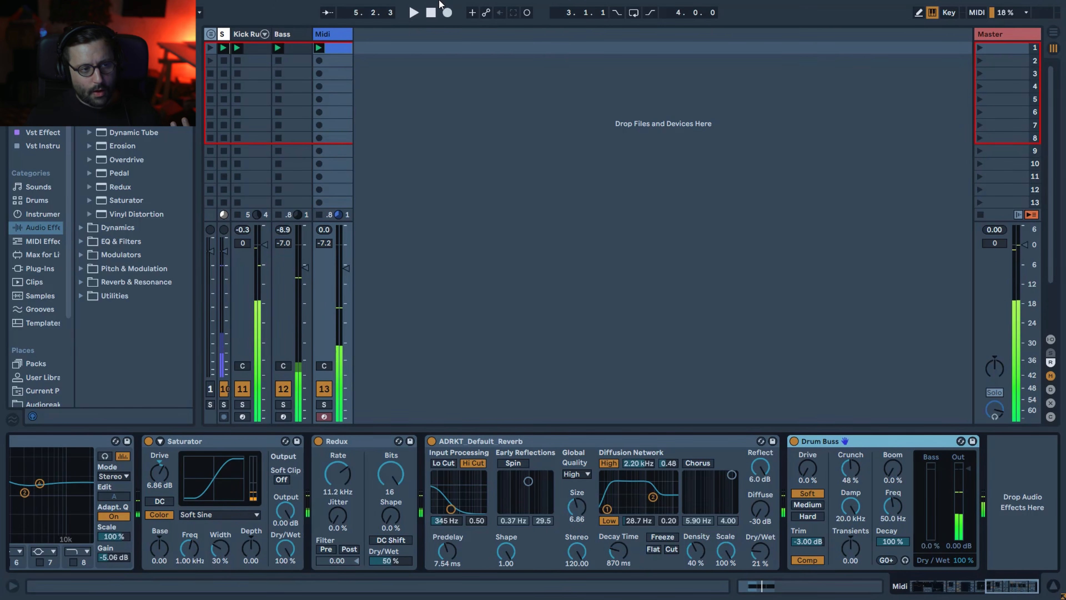
Step: Copy the Bass track's Compressor to the end of the Midi track's chain and set the copy's threshold to -37.6 dB
click(294, 35)
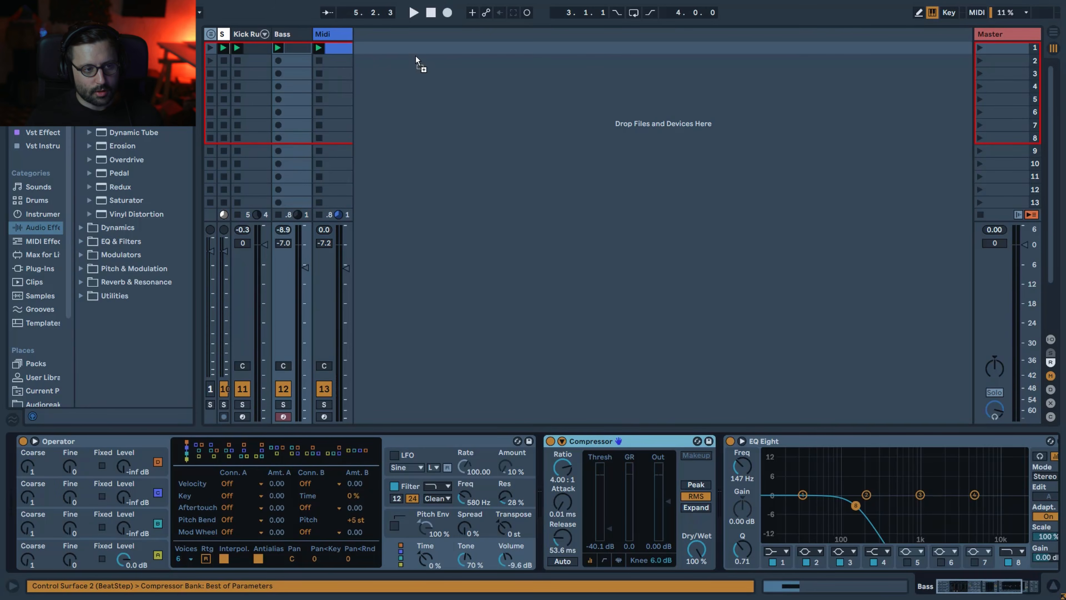
click(340, 33)
drag(339, 33, 340, 34)
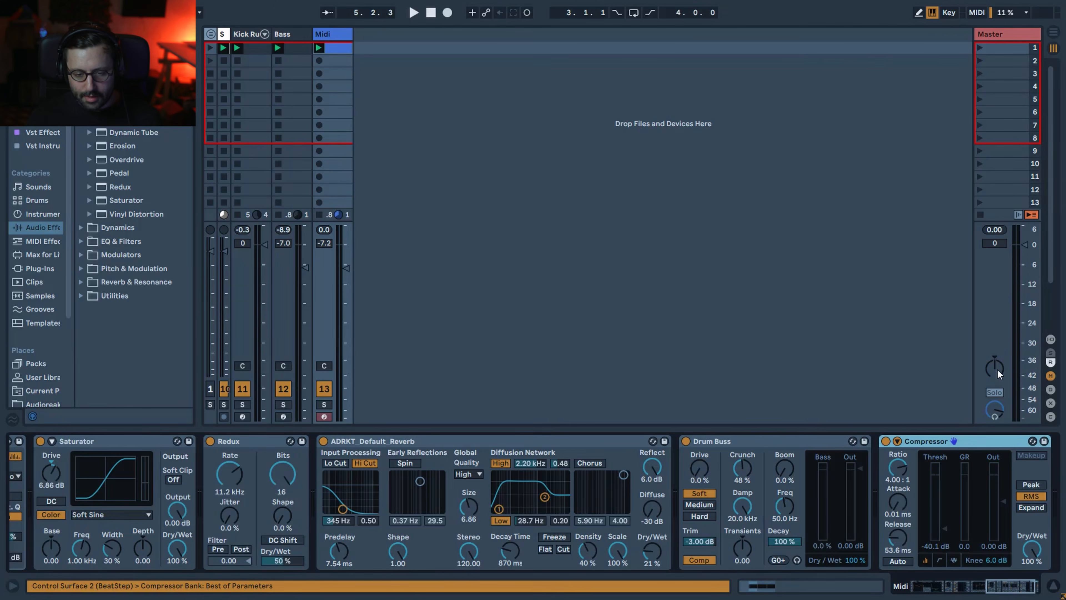
key(space)
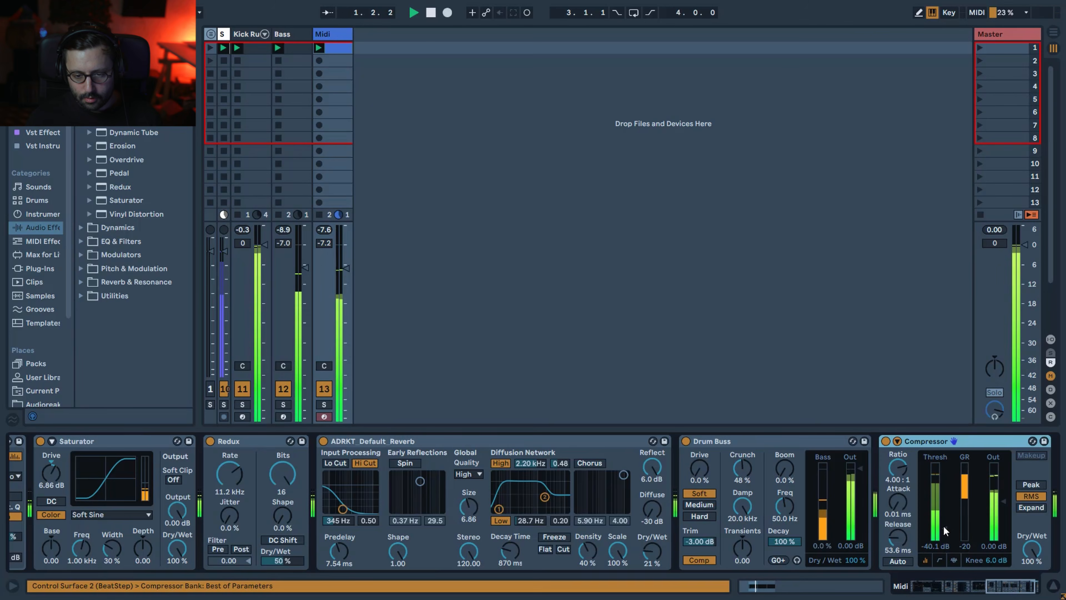
drag(943, 525, 944, 527)
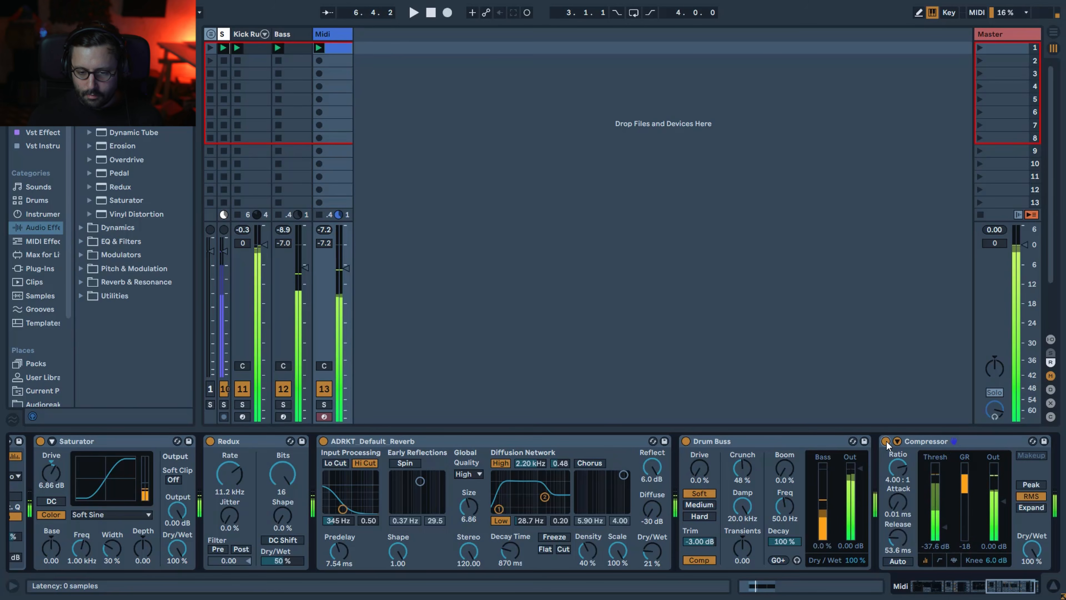
Step: Rename the Midi track as Psybass
click(331, 33)
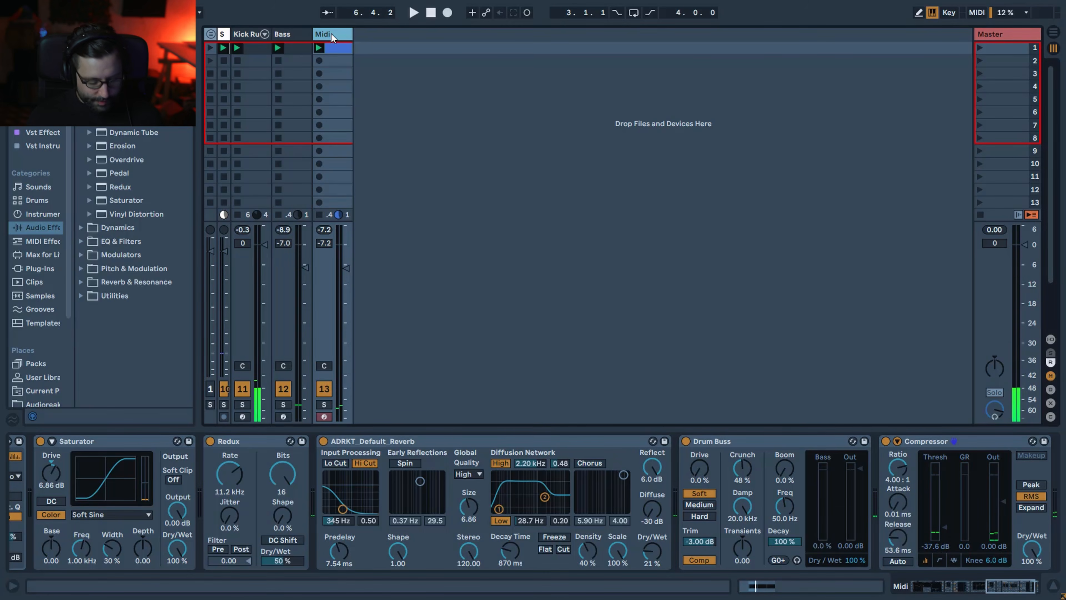
key(super+r)
text(P)
key(Caps_Lock)
text(sybass)
key(Return)
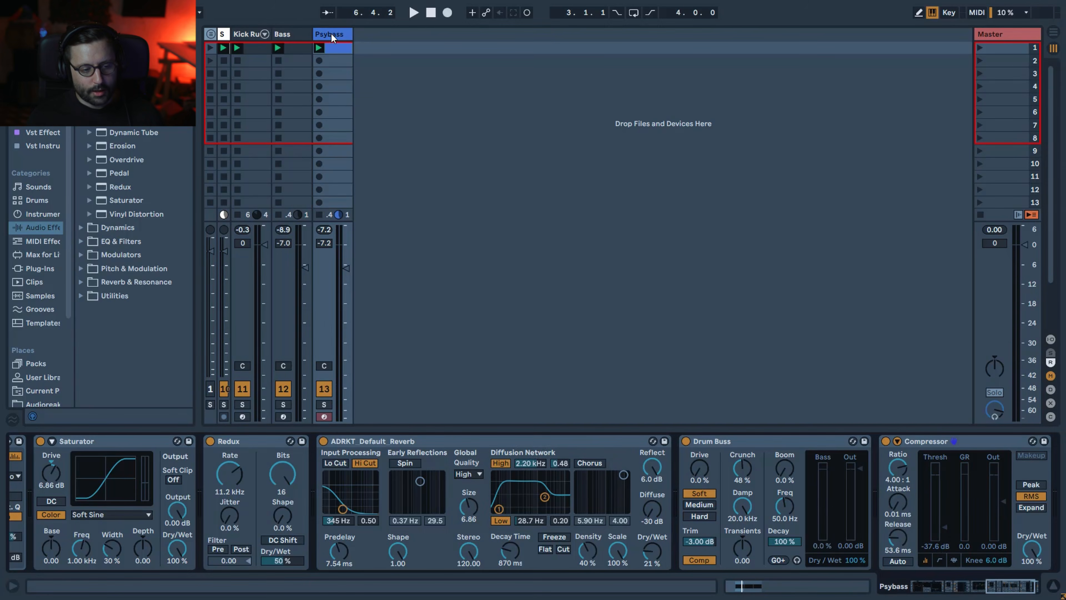
Step: Audition the Psybass track in solo and unsolo it
click(320, 405)
key(space)
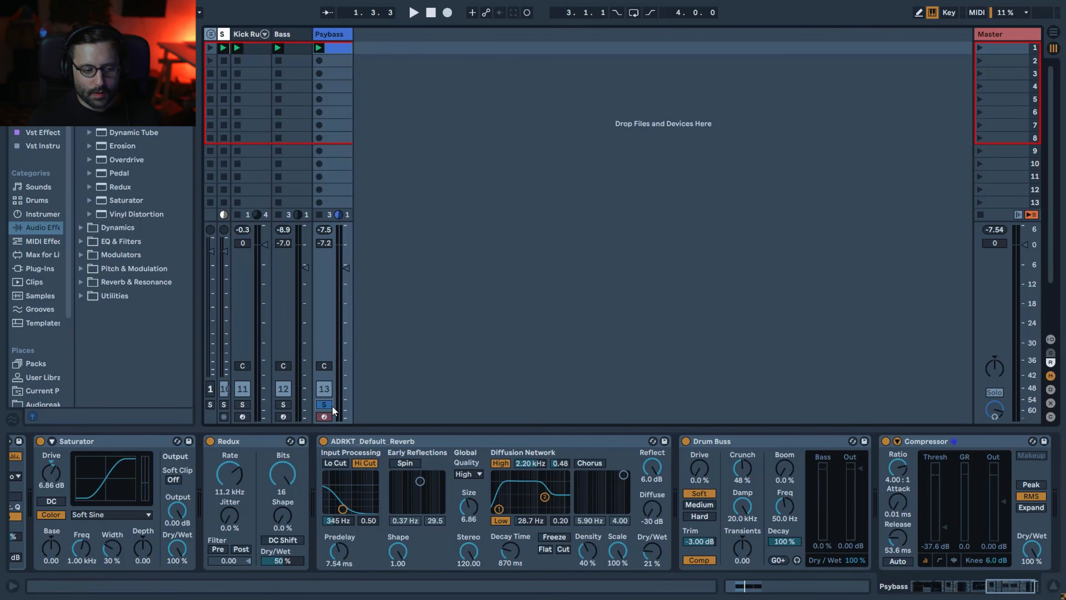
click(324, 404)
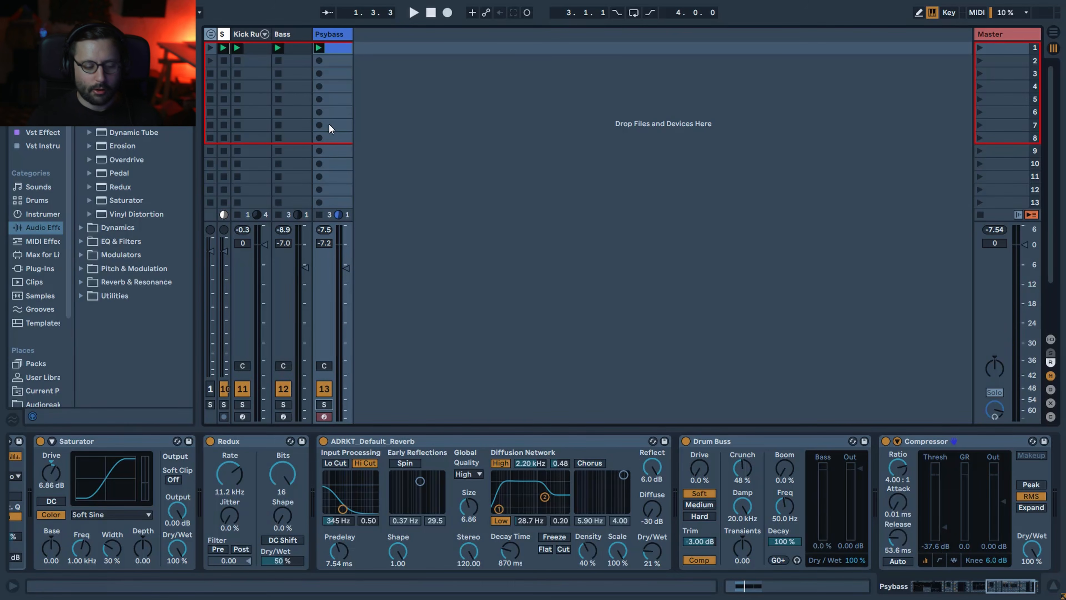
Step: Load ADRKT_WTTB2_Synth_Graal.adg onto a new track and copy the Psybass clip into its first slot
scroll(33, 360, down, 3)
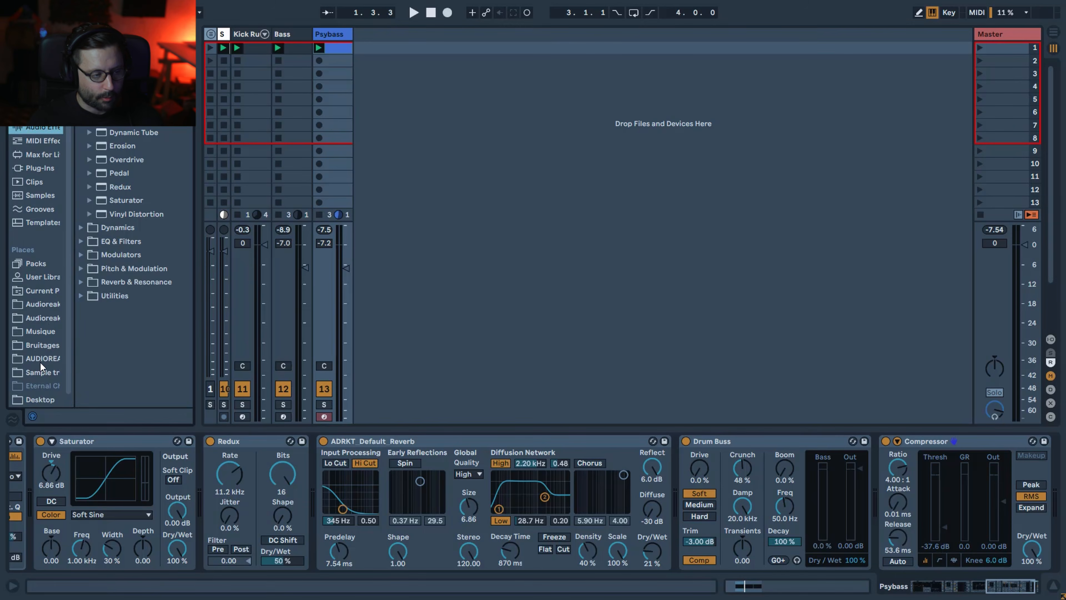
click(40, 358)
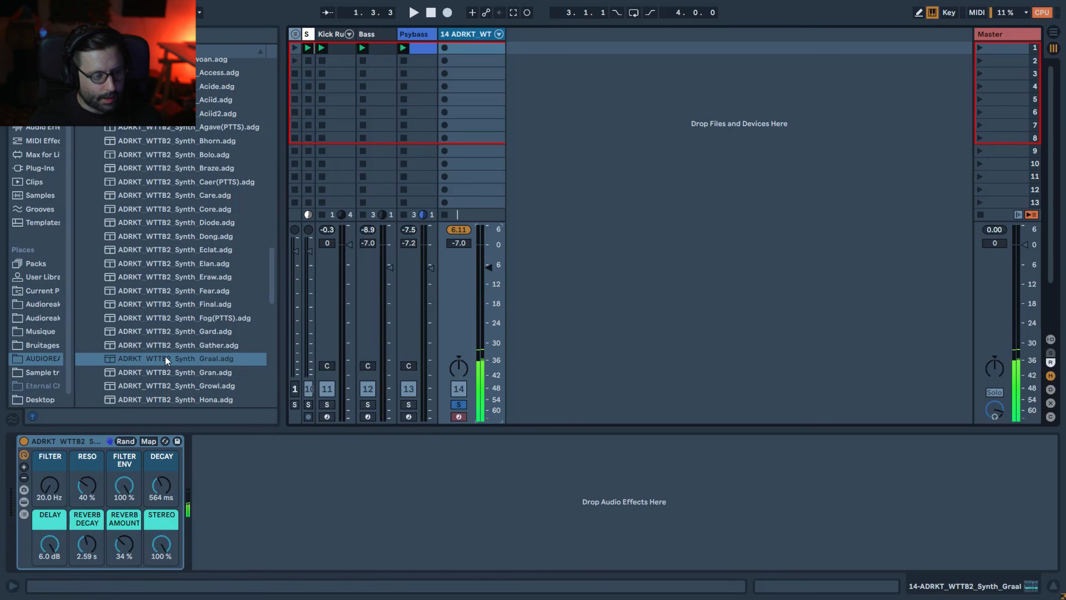
drag(429, 47, 470, 47)
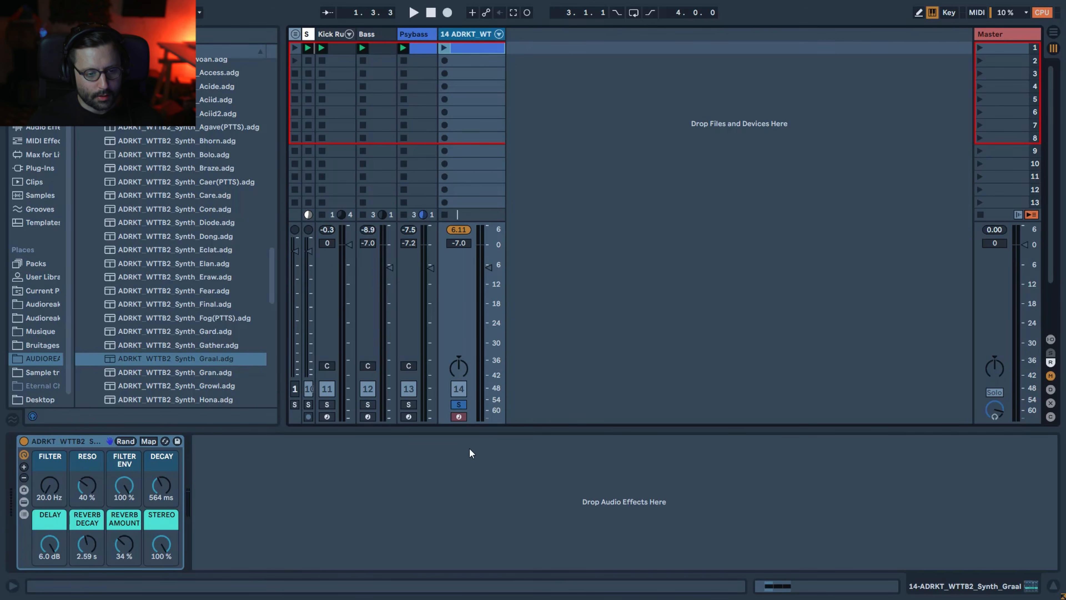
Step: Launch the Graal track's clip and set the rack's delay to -inf dB and filter envelope to 62%
click(445, 48)
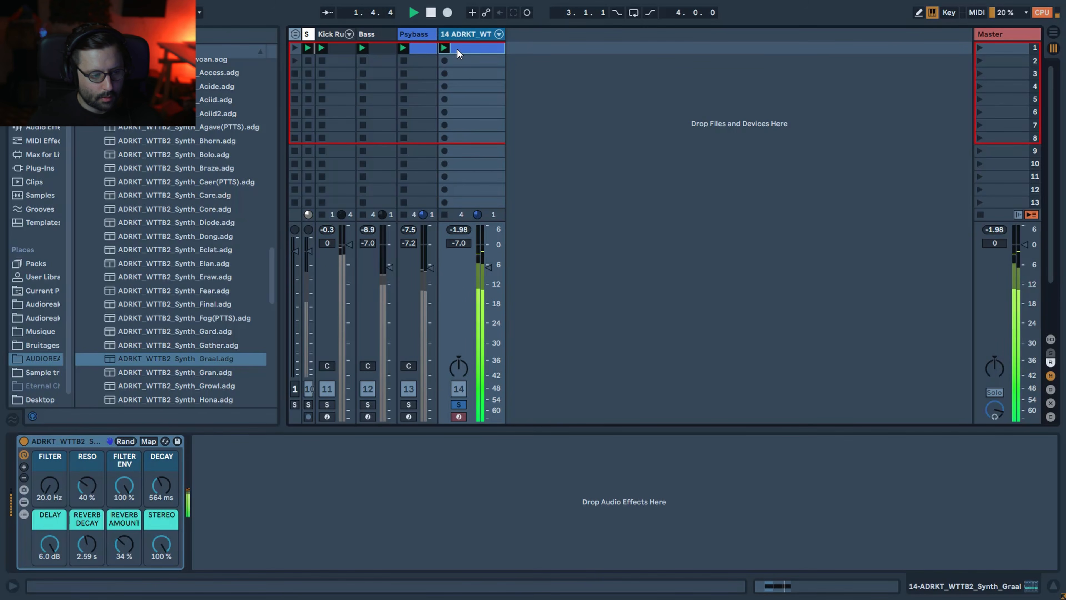
drag(49, 545, 50, 594)
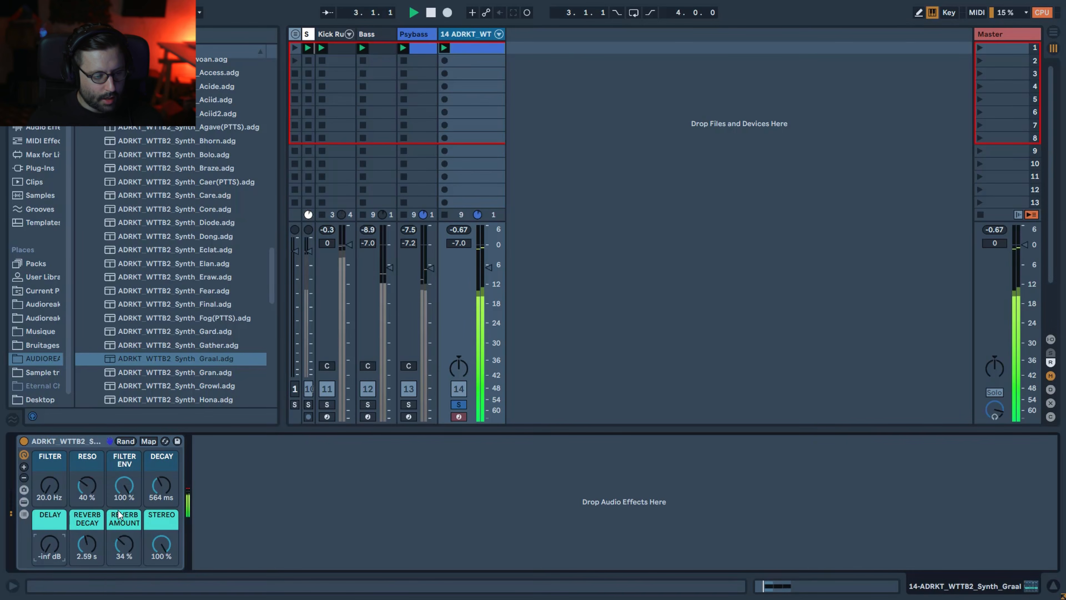
drag(125, 488, 125, 520)
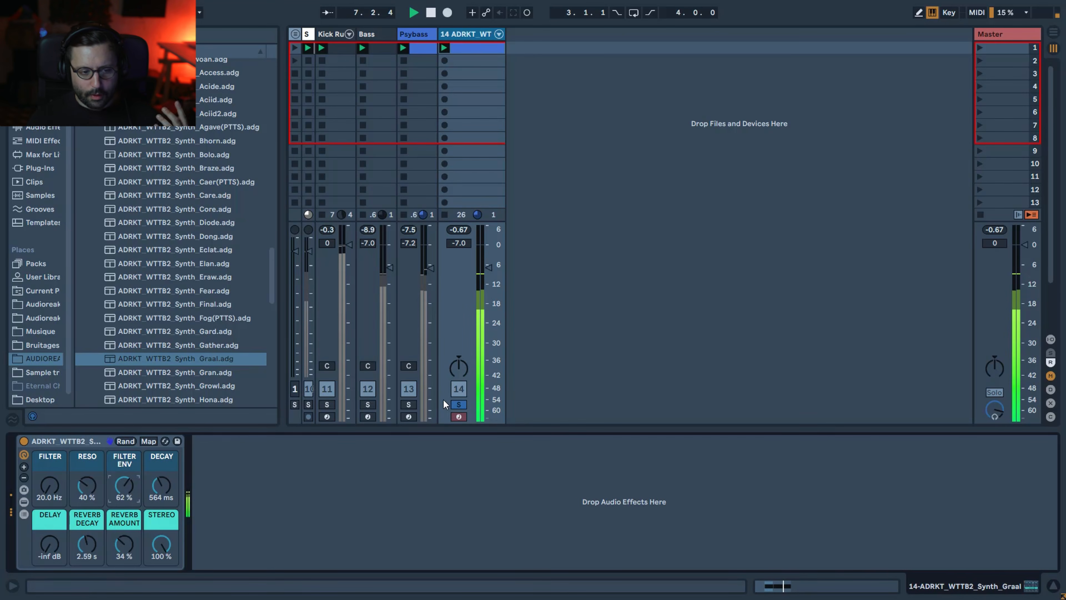
Step: Reveal the Graal rack's devices and examine the Arpeggiator, both Wavetable oscillators and the effects up to Stereo Width
click(24, 502)
double_click(389, 519)
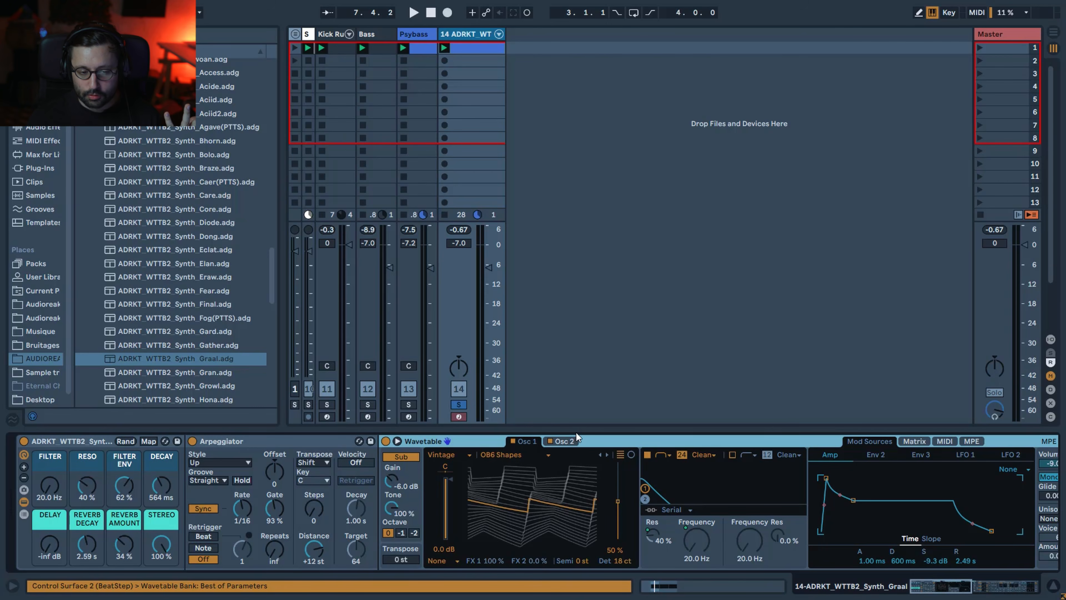
click(570, 440)
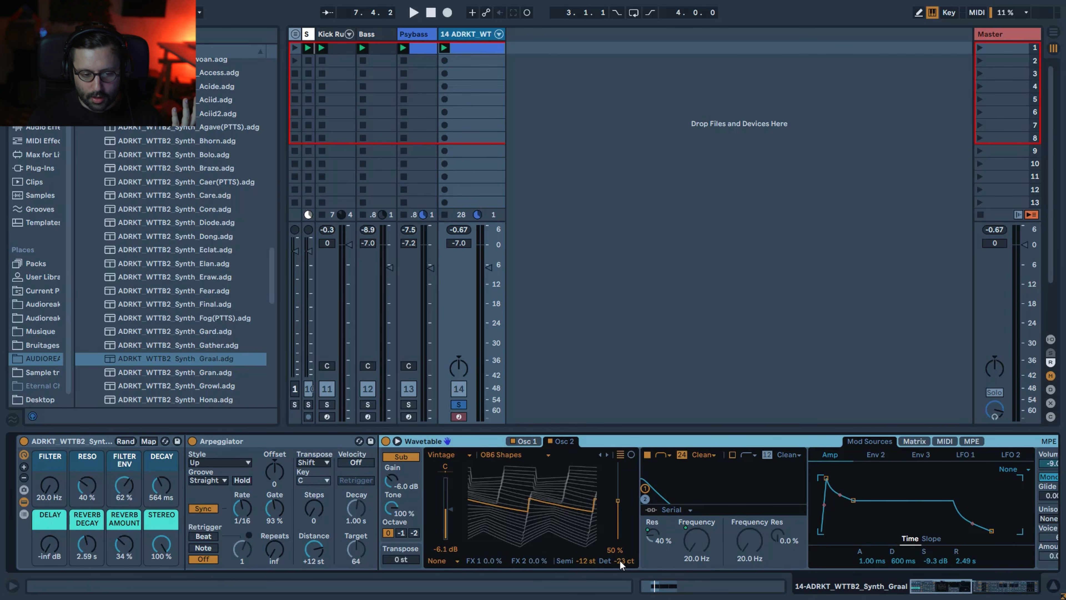
click(518, 440)
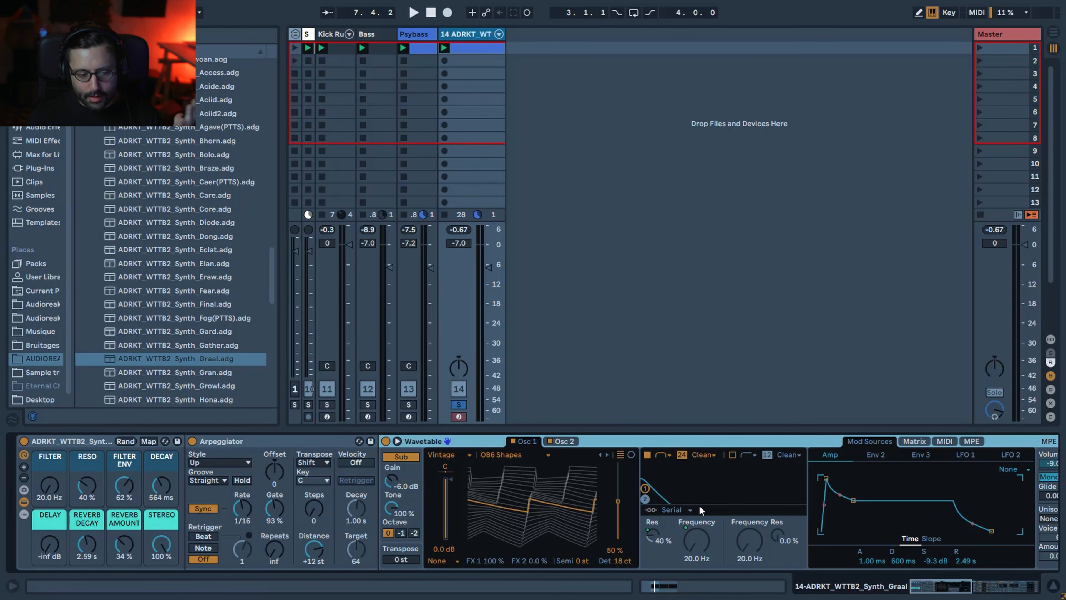
double_click(269, 442)
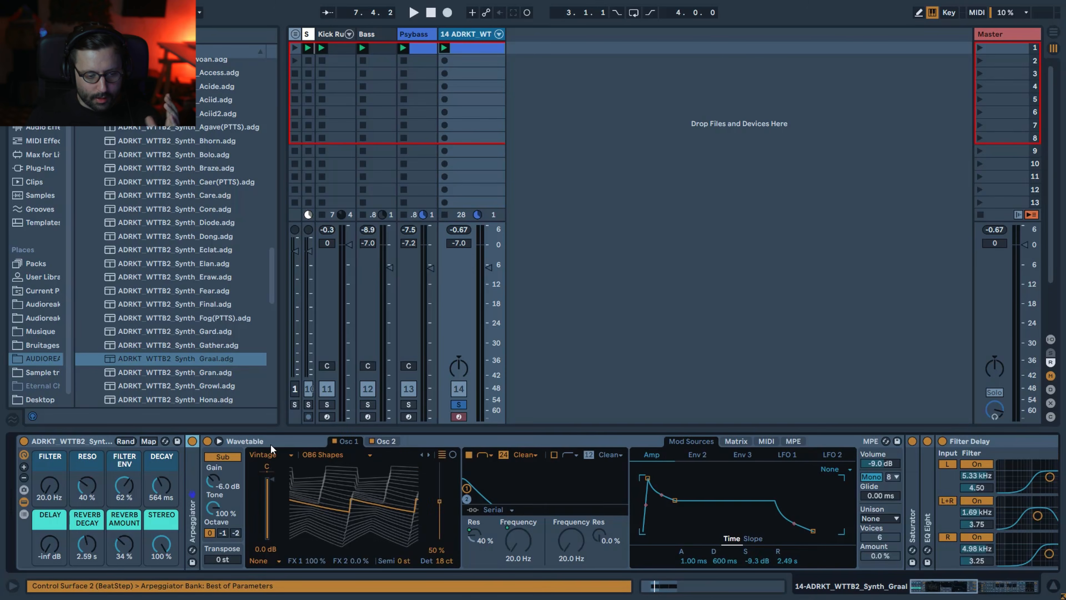
double_click(270, 442)
double_click(349, 442)
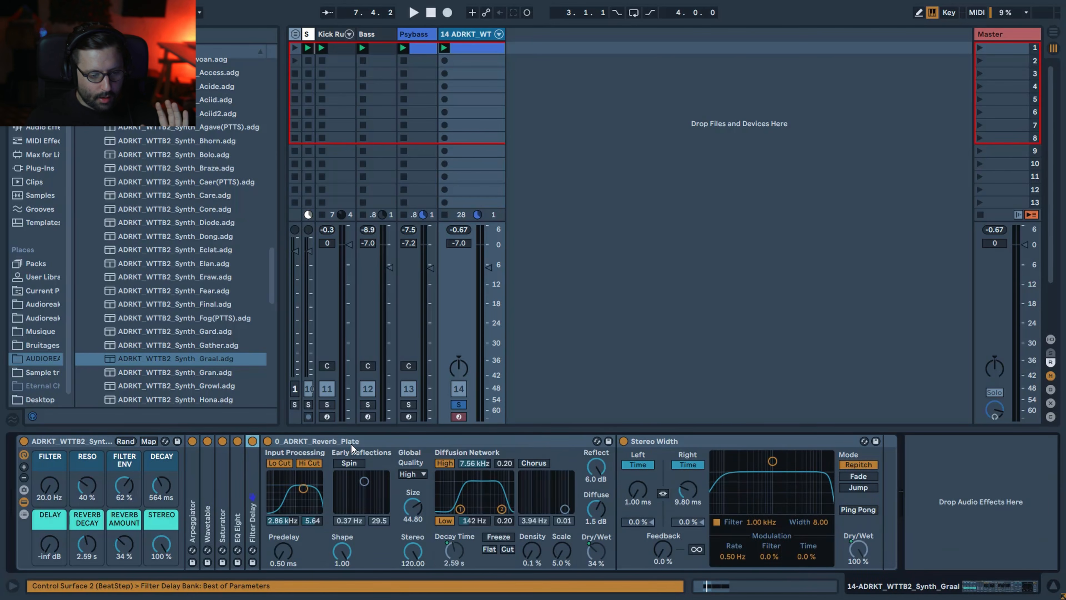
click(351, 445)
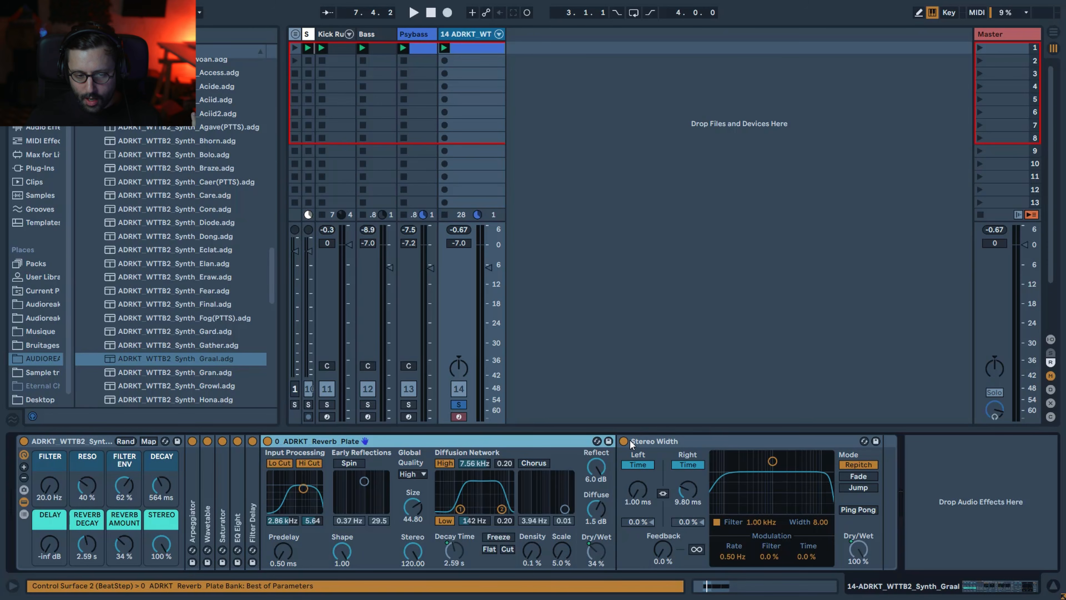
double_click(539, 441)
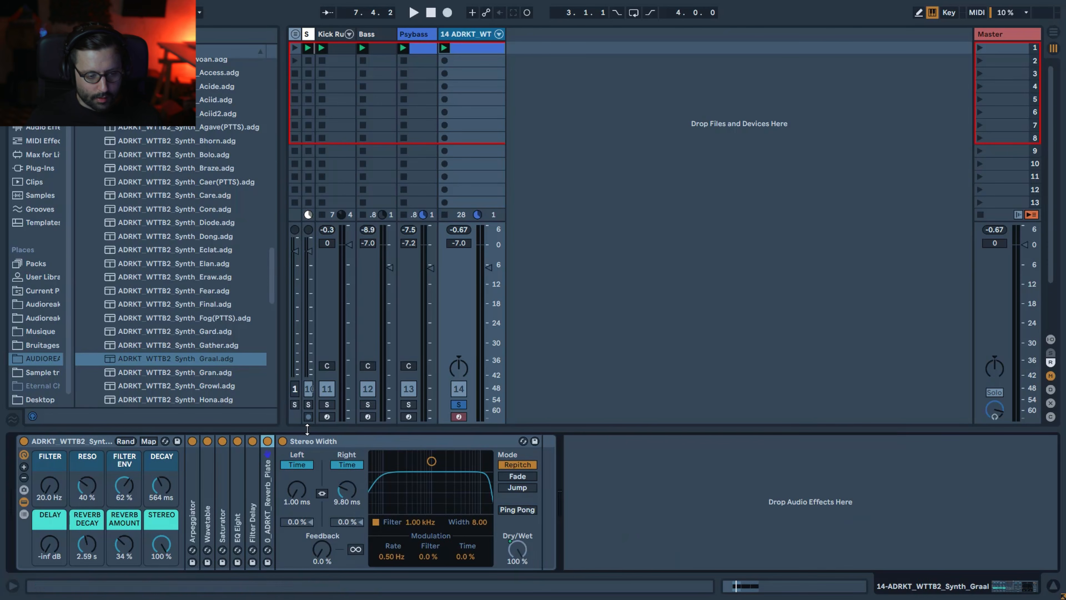
Step: Compare the Graal sound with Stereo Width bypassed and re-enabled during playback, and hide the rack's devices
key(space)
click(282, 442)
click(282, 442)
key(space)
click(24, 502)
Step: Unsolo the Graal track and set its volume to -9.0 dB, fading it in against the full groove
key(space)
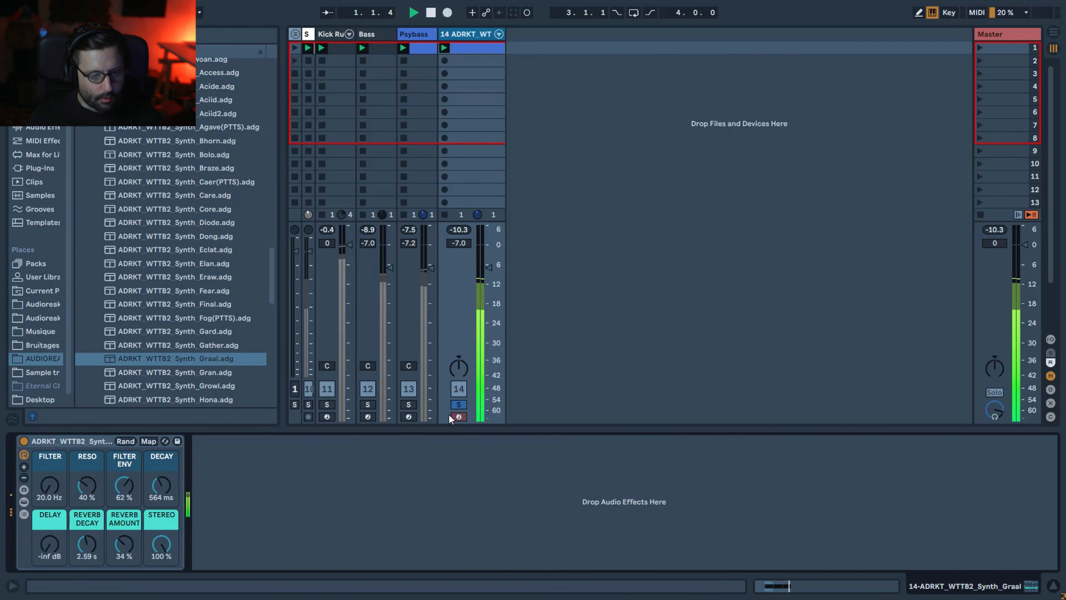
key(space)
drag(489, 268, 489, 280)
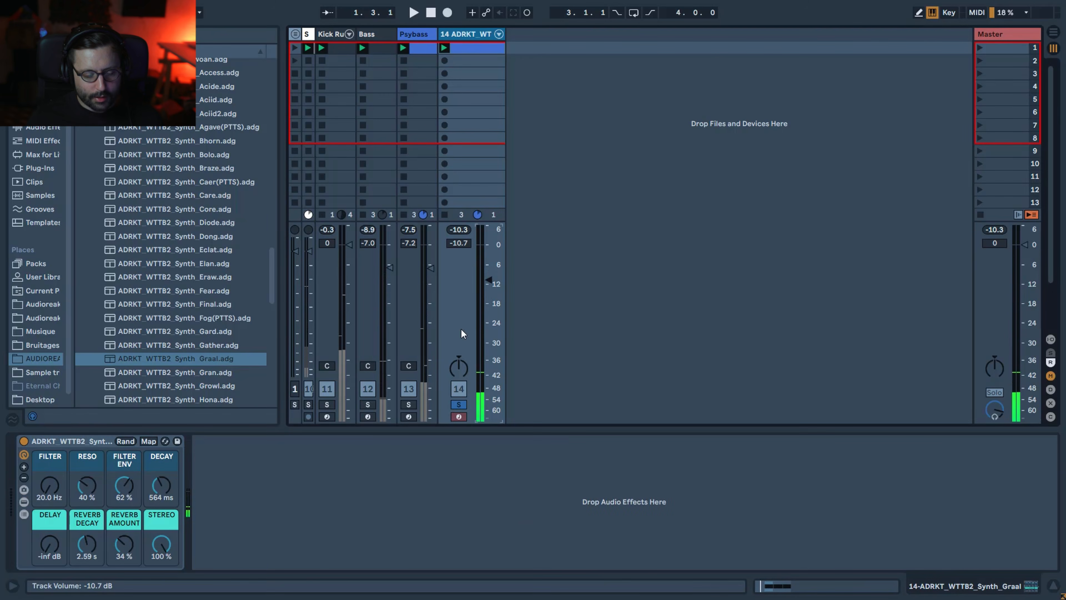
click(463, 404)
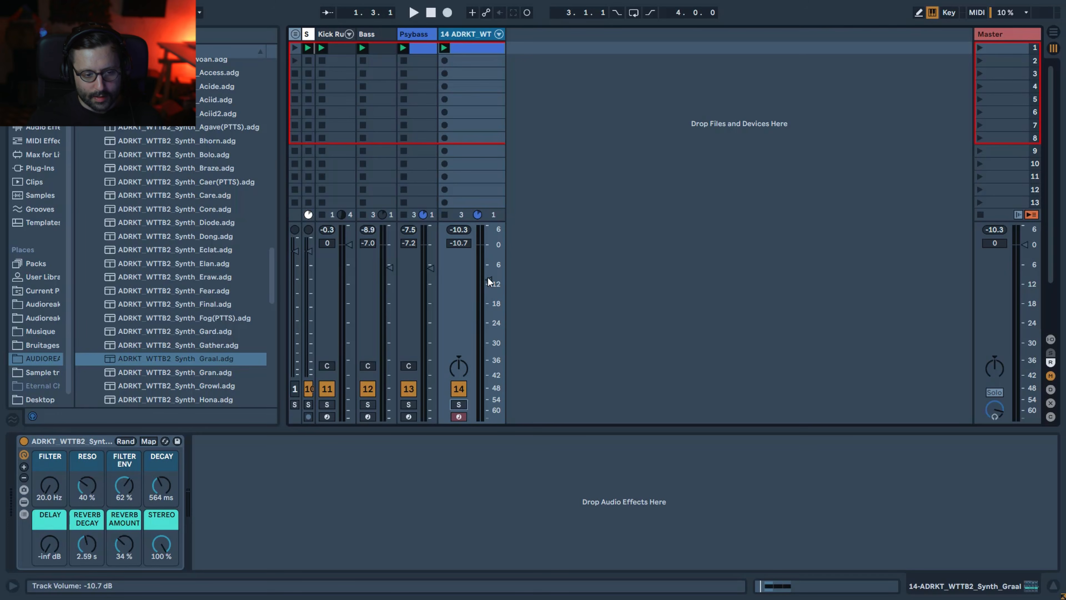
drag(488, 419, 488, 273)
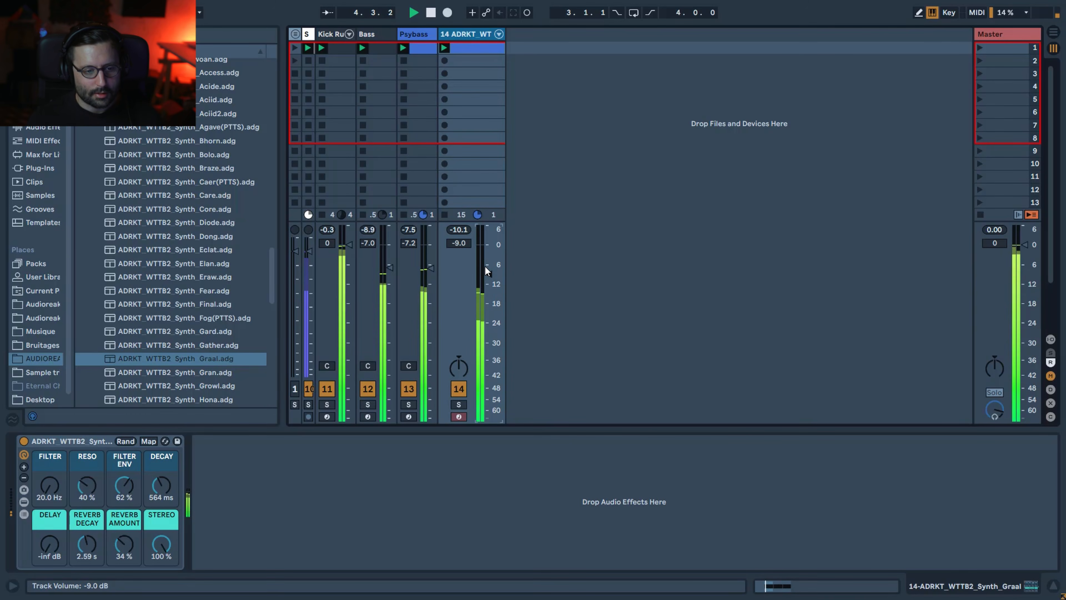
Step: Check the mix in mono with the master's Utility, and copy that Utility to the end of the Psybass chain
click(990, 34)
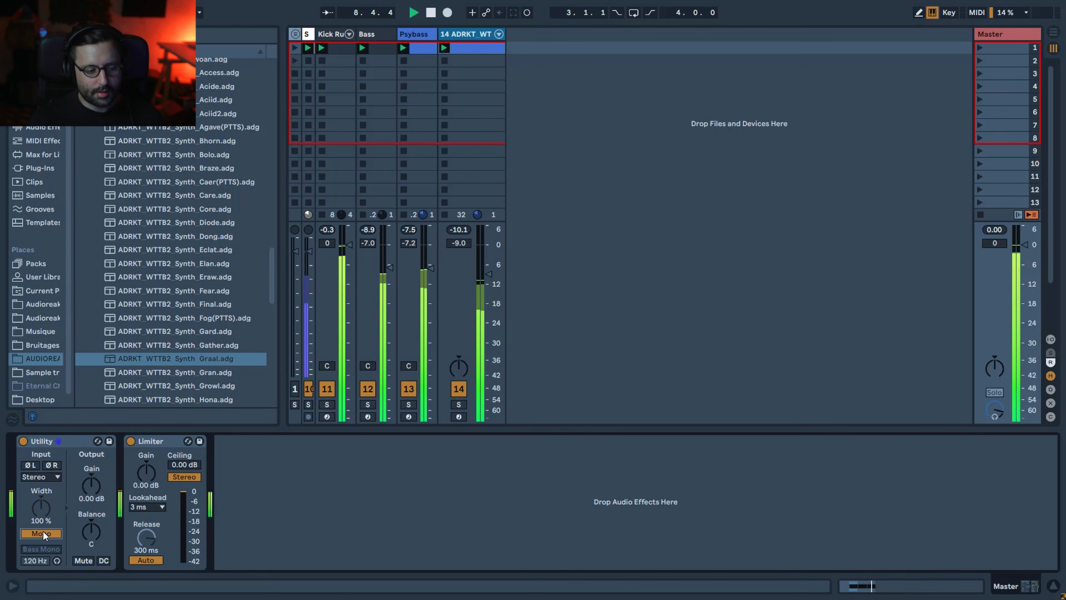
click(41, 532)
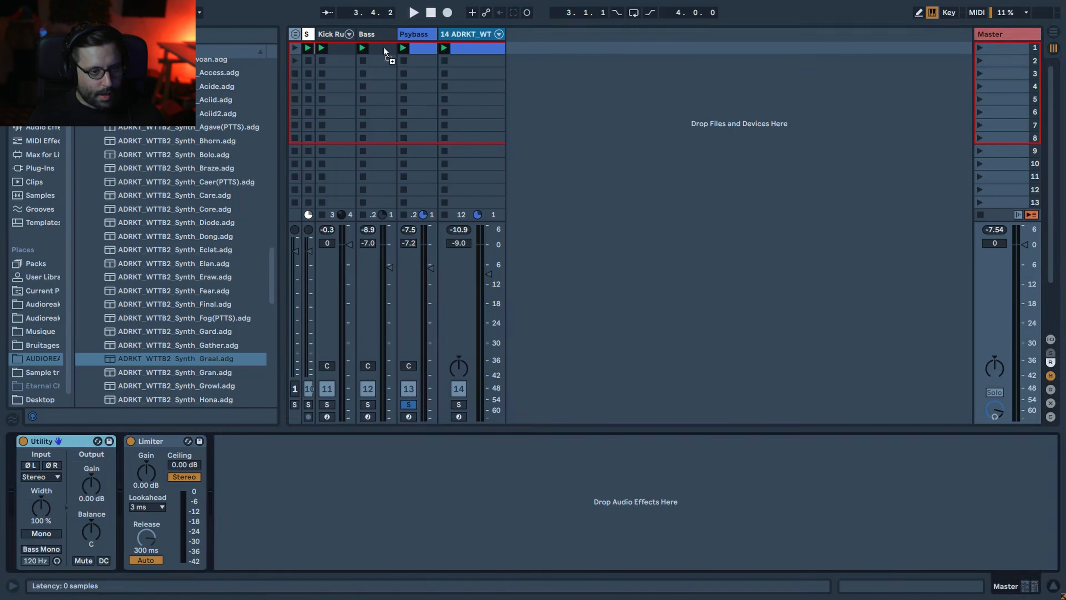
click(408, 32)
drag(1, 553, 1019, 517)
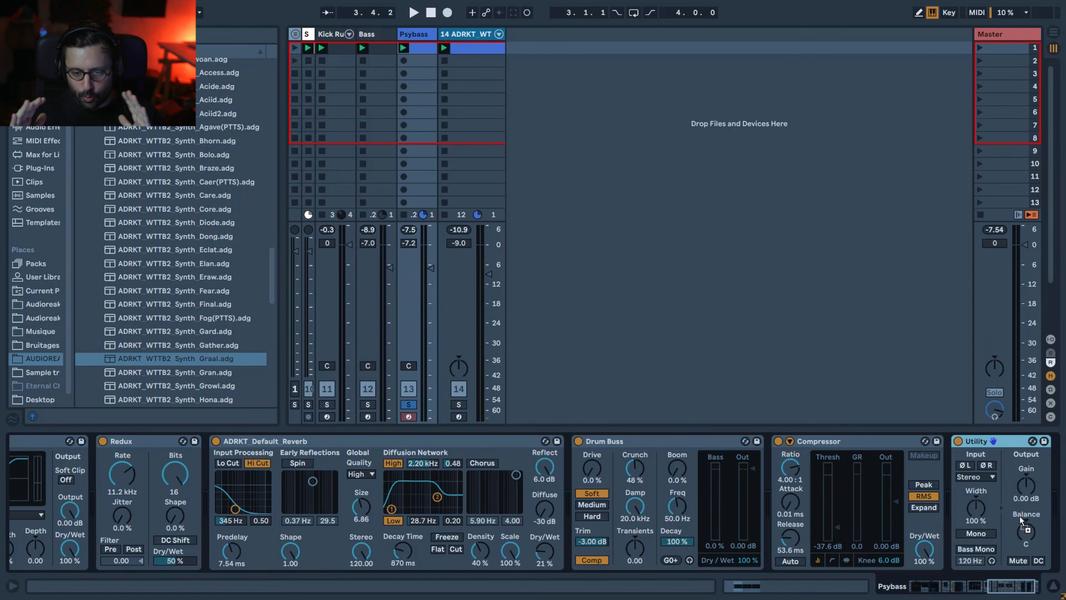
Step: Invert the phase of both channels in the Psybass Utility and audition the soloed track
click(986, 466)
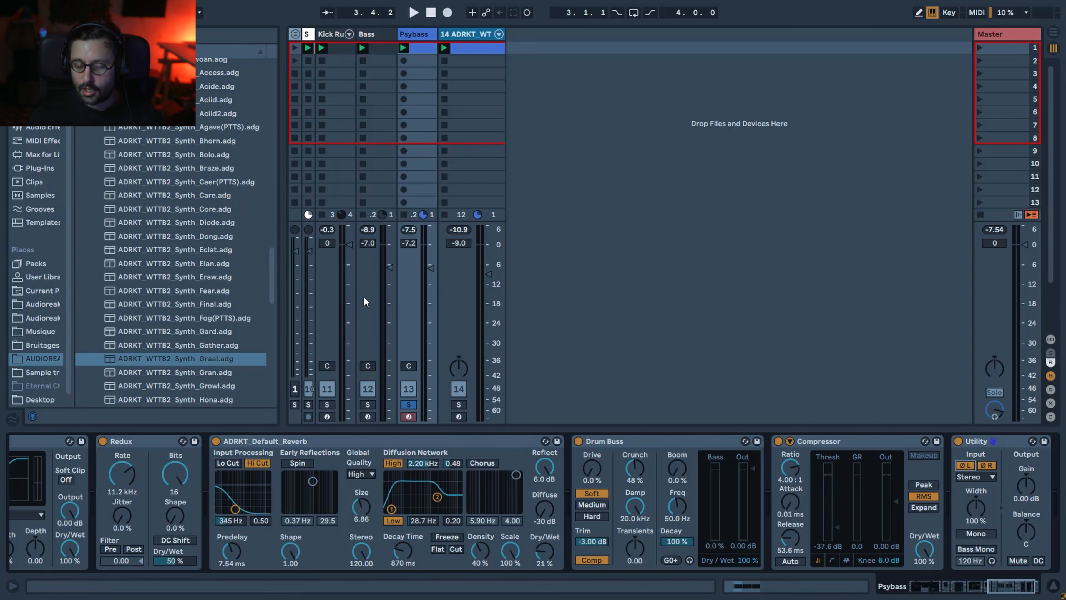
key(space)
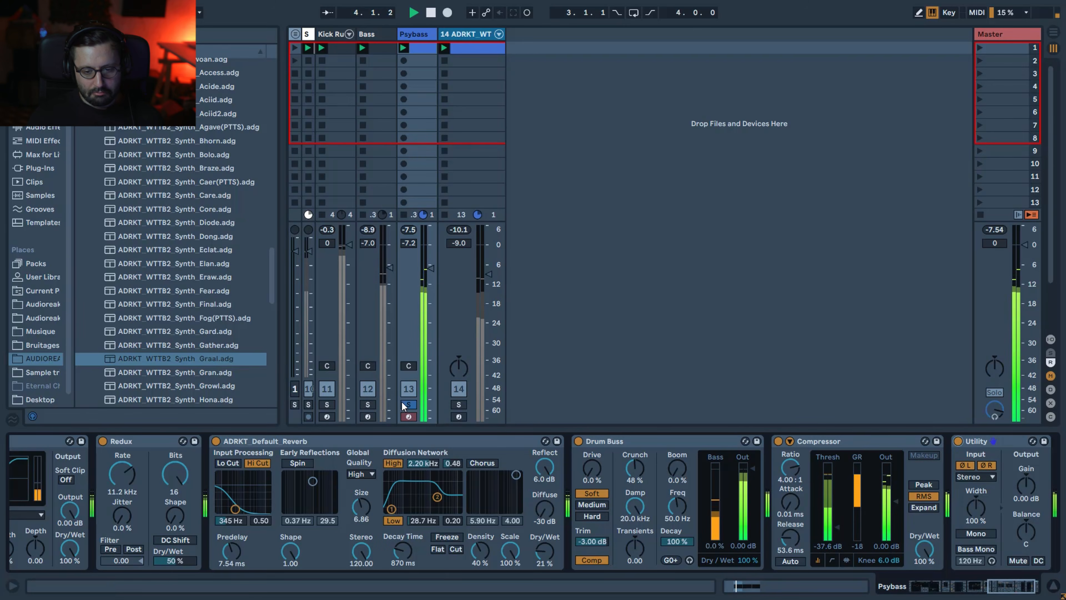
key(space)
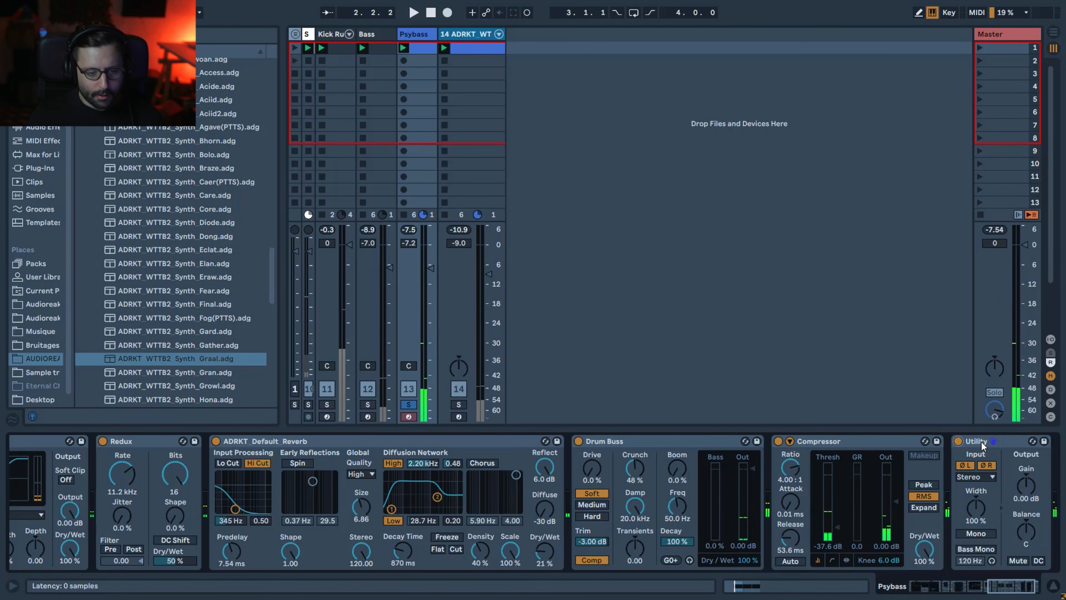